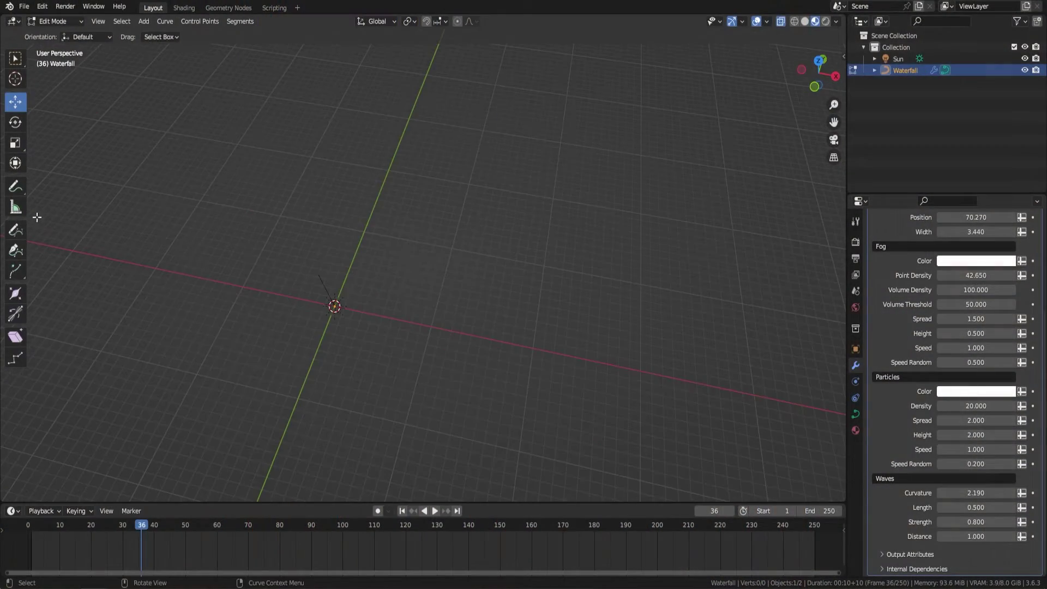
- Draw a winding freehand river curve from the top view and preview its animation in Object Mode
key(KP_7)
click(21, 232)
mouse_move(96, 231)
mouse_down()
mouse_move(508, 315)
mouse_move(696, 226)
mouse_up()
key(Tab)
mouse_move(594, 284)
middle_down()
mouse_move(455, 257)
mouse_move(491, 261)
middle_up()
key(space)
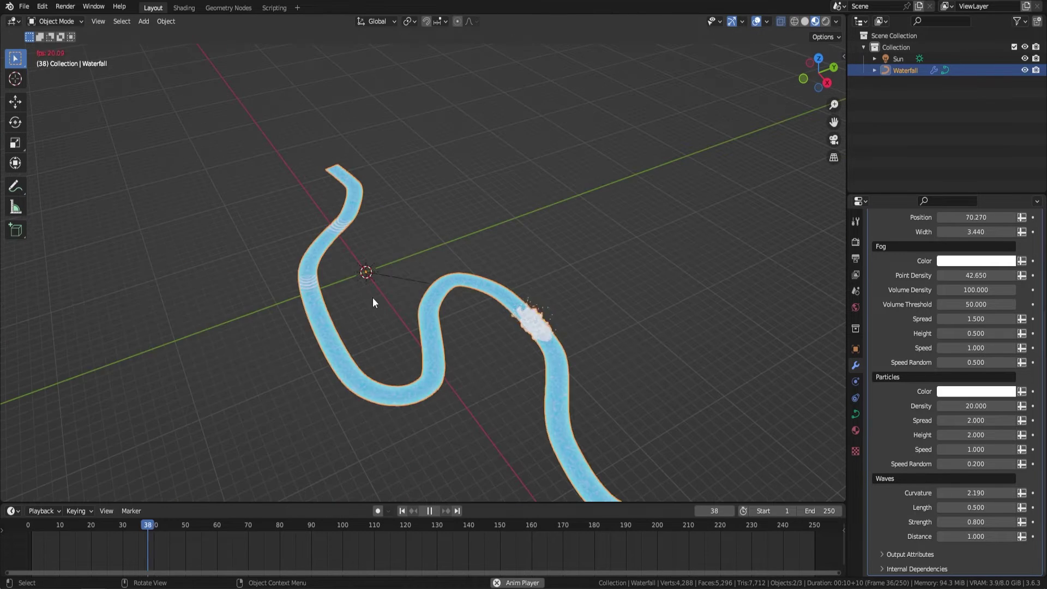
scroll(372, 299, up, 3)
shift+middle_drag(372, 299, 417, 208)
scroll(914, 277, up, 5)
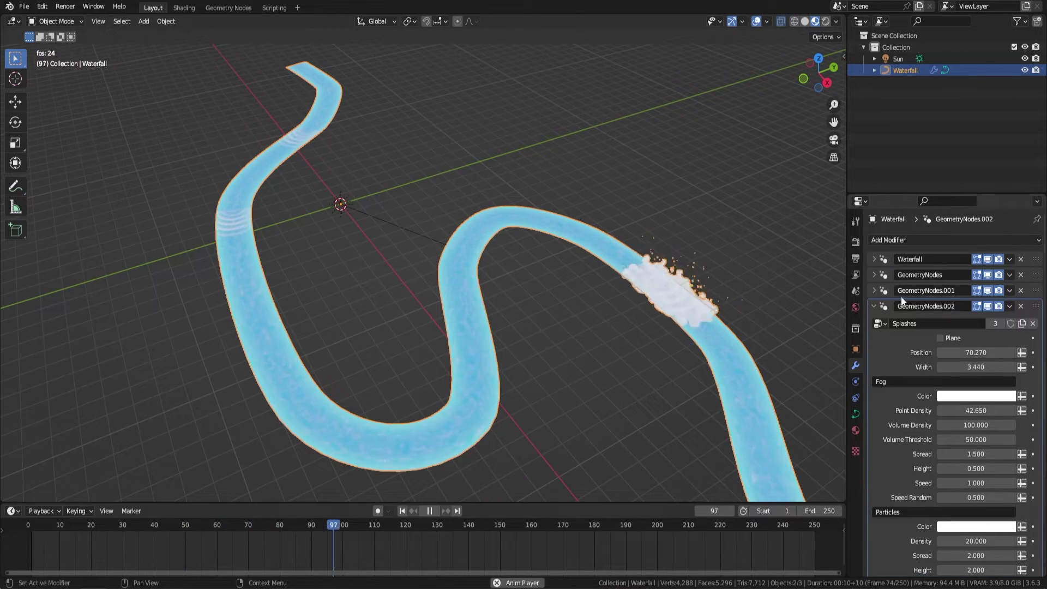
- Remove the three splash modifiers below the Waterfall modifier and stop the playback
click(1022, 307)
click(1022, 291)
click(1021, 275)
key(space)
middle_drag(539, 320, 512, 365)
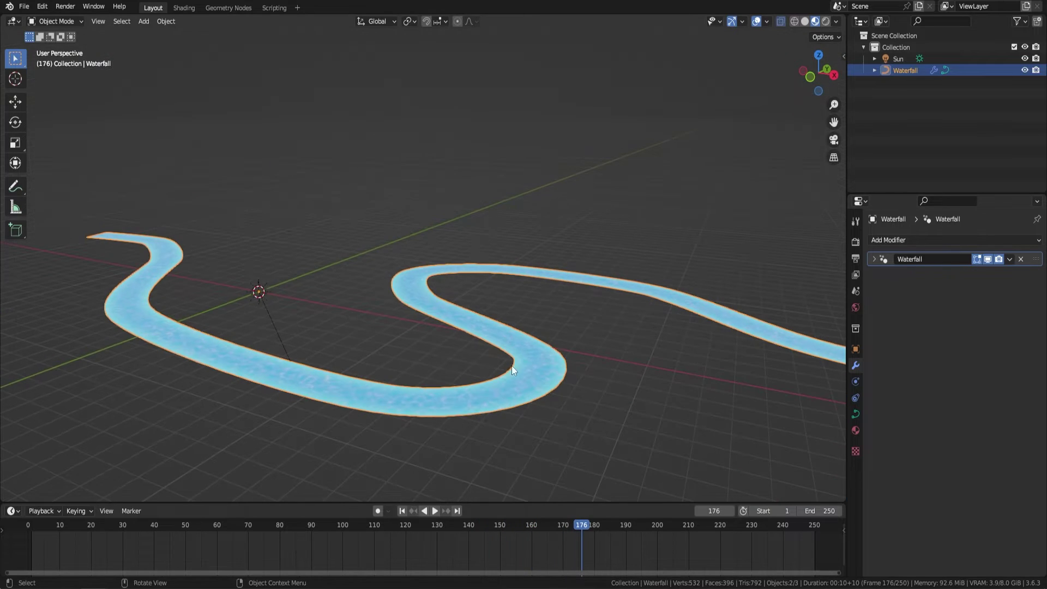
- Delete the control points of the river curve's downstream half, keeping only its first five points
key(Tab)
mouse_move(510, 309)
middle_down()
mouse_move(493, 325)
mouse_move(458, 281)
middle_up()
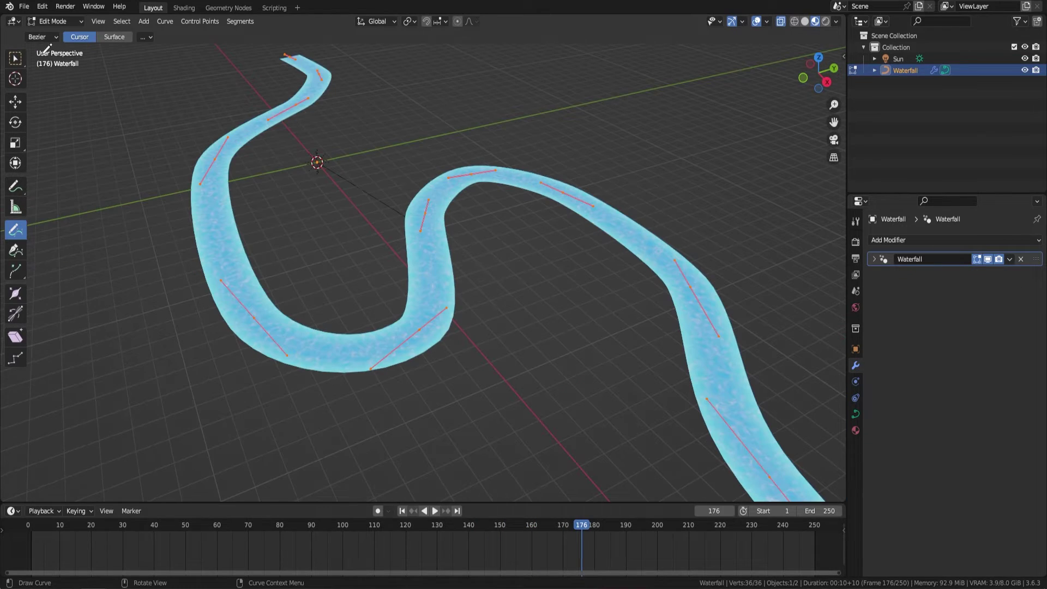
click(15, 110)
click(420, 331)
shift+middle_drag(589, 344, 554, 308)
scroll(578, 332, down, 2)
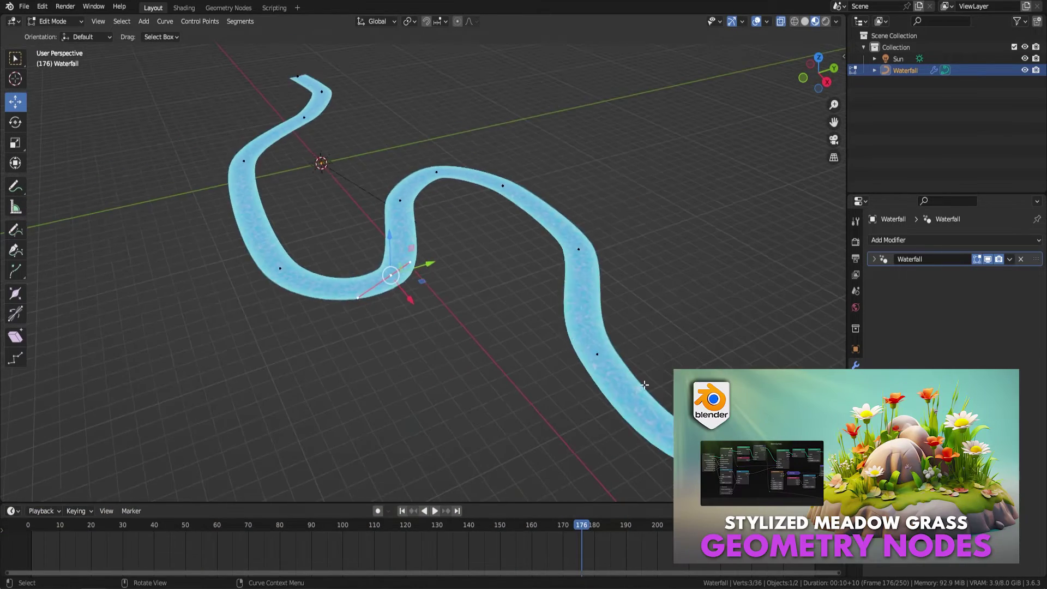
ctrl+click(707, 464)
middle_drag(601, 397, 491, 248)
key(x)
click(524, 225)
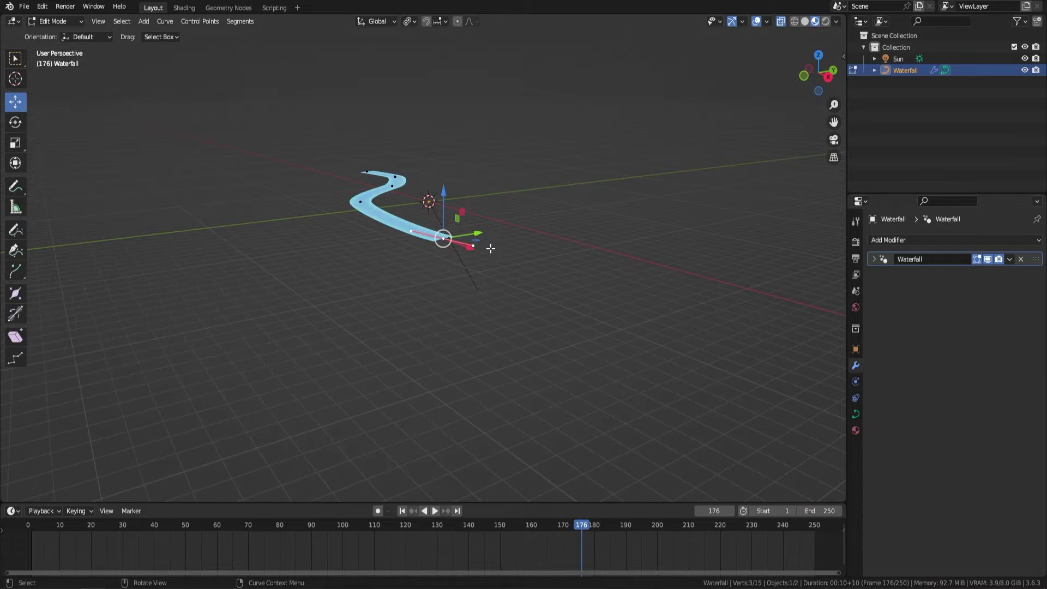
- Extrude the curve's end point downward along Z and shift the new point outward along X to form a waterfall drop
key(e)
key(z)
click(508, 366)
middle_drag(508, 366, 556, 404)
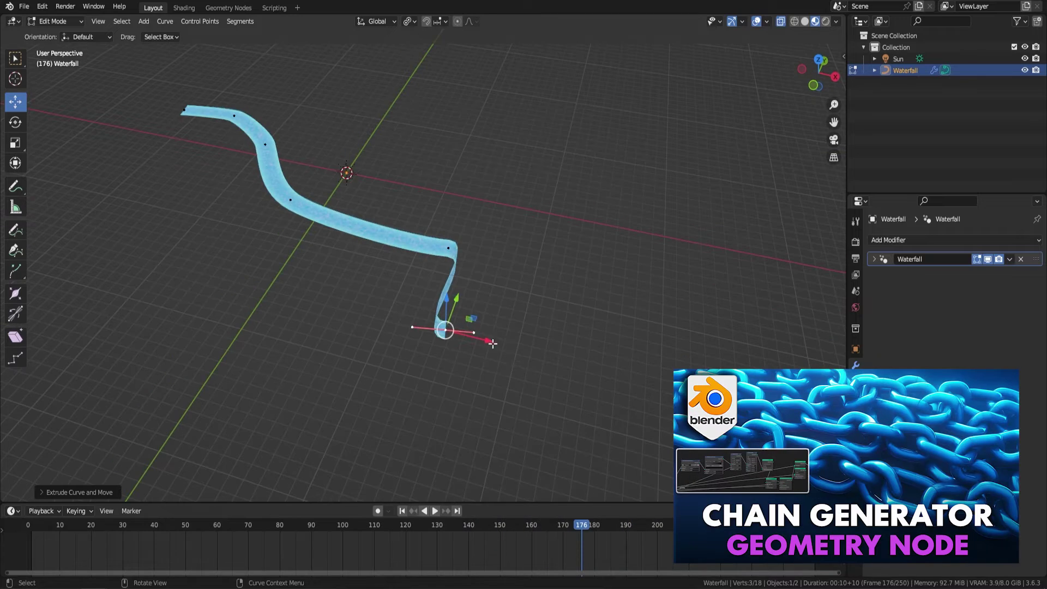
drag(493, 344, 527, 353)
- Return to Object Mode and play the animation briefly to check the water flowing down the drop
middle_drag(573, 322, 482, 215)
key(Tab)
key(space)
scroll(434, 277, up, 4)
scroll(433, 282, down, 5)
key(space)
- Add a Geometry Nodes modifier to the waterfall and assign the Splashes node group
click(922, 240)
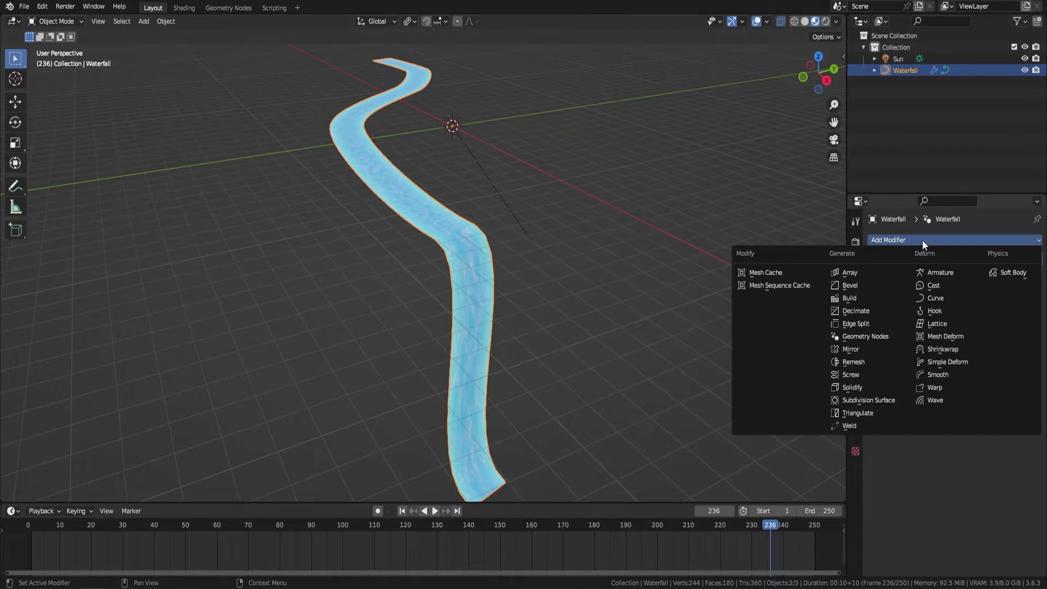
click(865, 336)
click(879, 292)
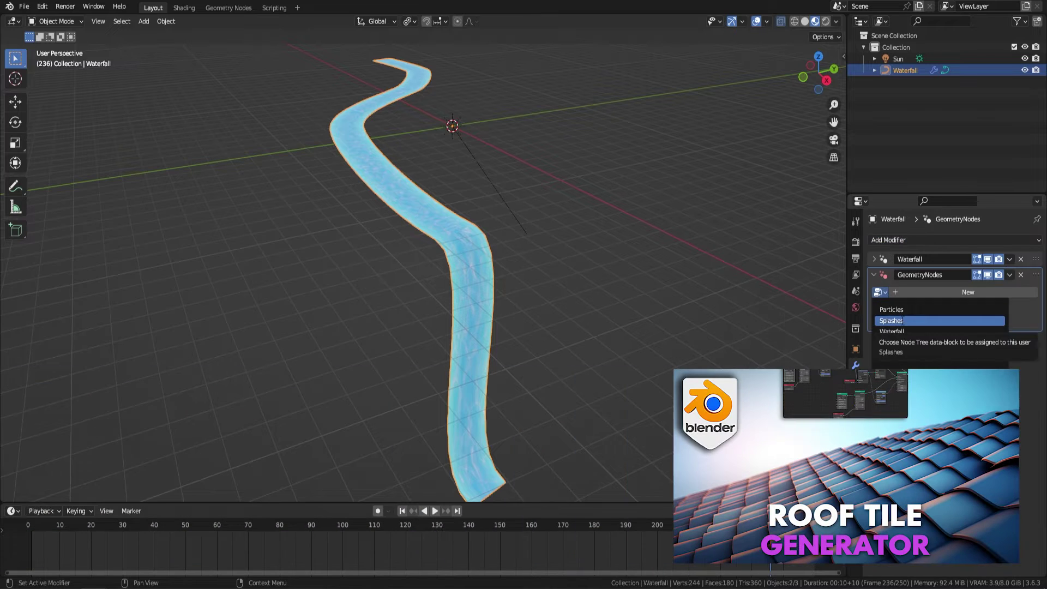
click(895, 321)
- Set the splash Position to 38.210 at the top edge of the drop and widen the splash while previewing the animation
middle_drag(682, 256, 643, 235)
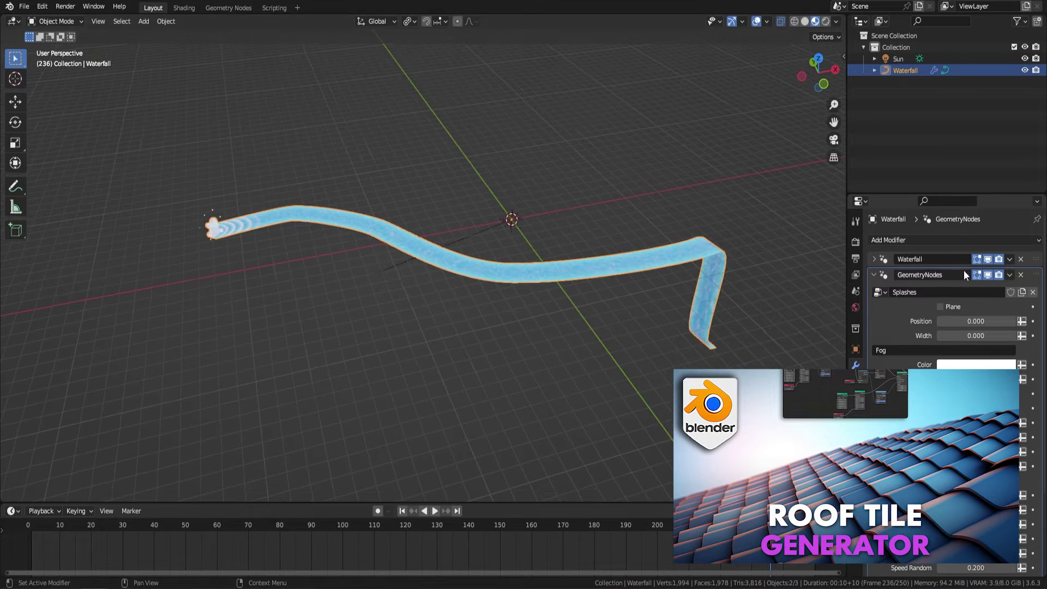
mouse_move(959, 321)
mouse_down()
mouse_move(1009, 321)
mouse_move(975, 322)
mouse_up()
middle_drag(679, 266, 556, 253)
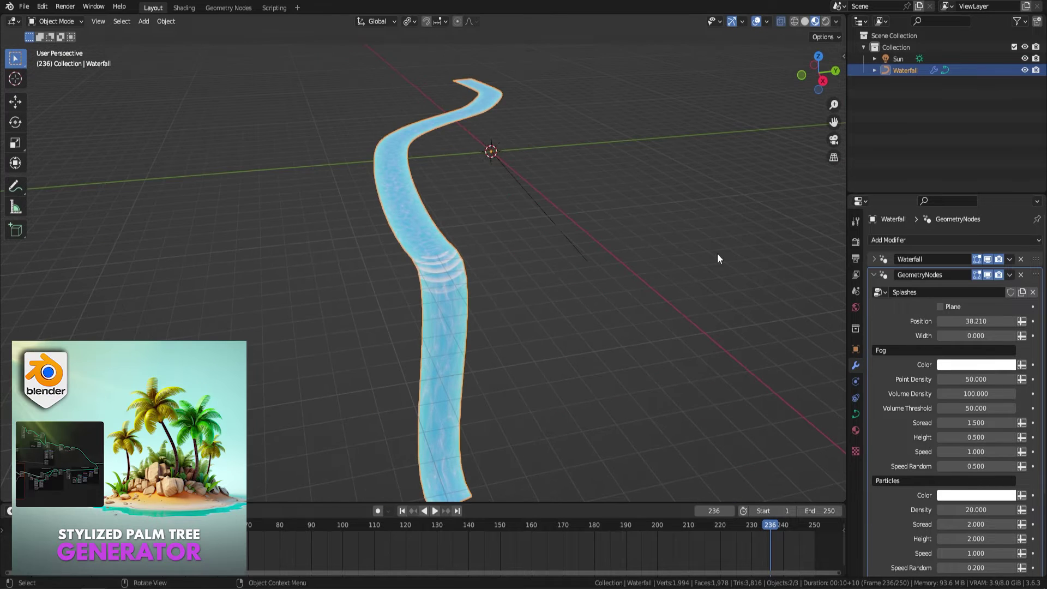
drag(968, 336, 1004, 336)
key(space)
scroll(692, 316, down, 3)
middle_drag(551, 275, 764, 234)
- Add another Geometry Nodes modifier to the waterfall and assign the Splashes node group for a second splash
click(875, 275)
click(872, 240)
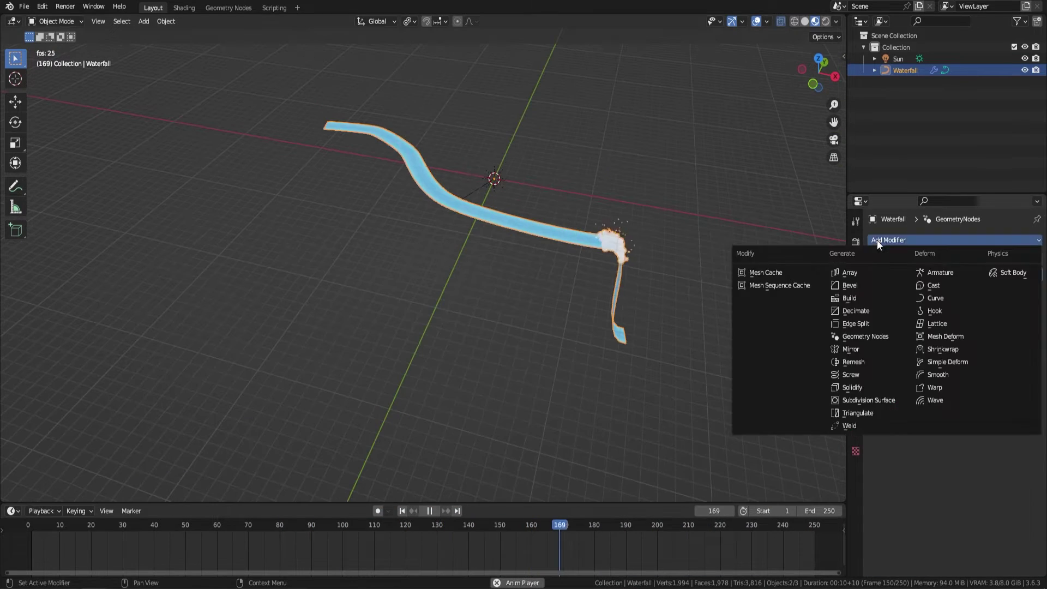
click(873, 337)
click(880, 307)
click(895, 323)
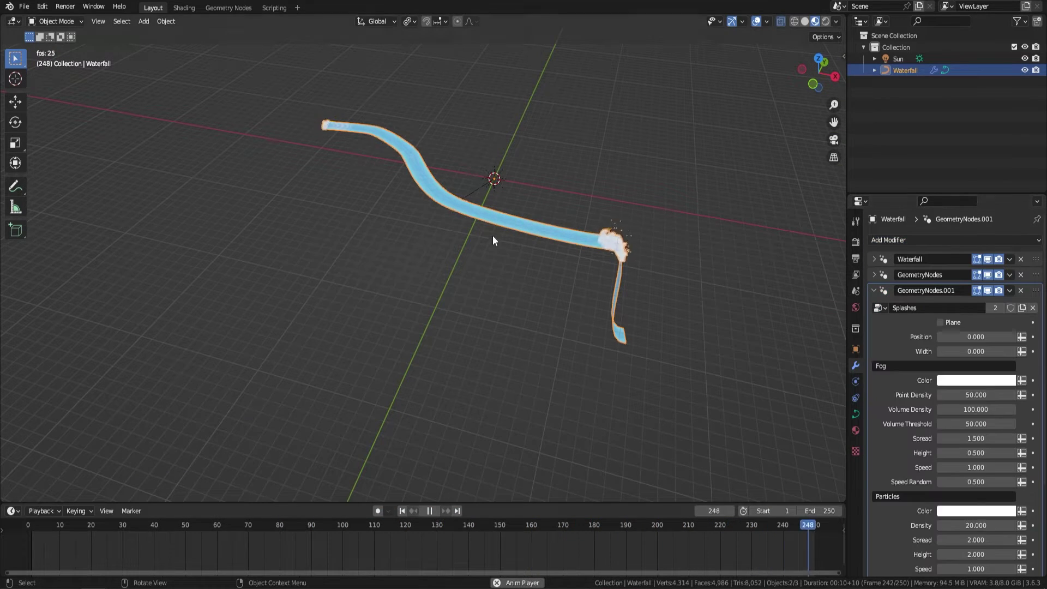
- Set the second splash's Position to 47.630 and its Width to 1.980, near the foot of the drop
drag(977, 337, 1026, 337)
middle_drag(701, 246, 578, 210)
scroll(577, 234, up, 3)
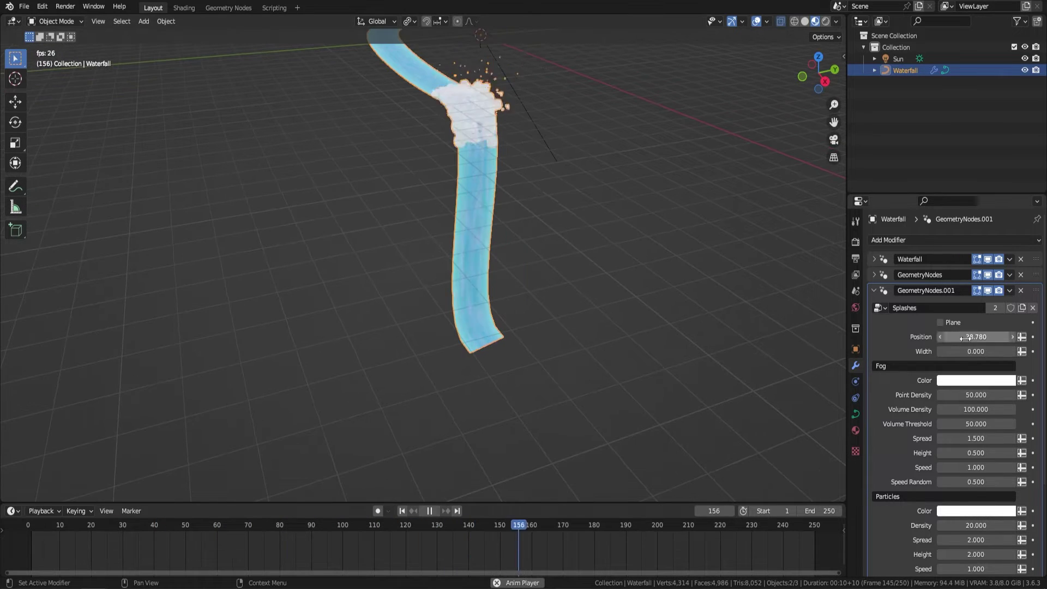
mouse_move(963, 337)
mouse_down()
mouse_move(1009, 337)
mouse_move(976, 351)
mouse_up()
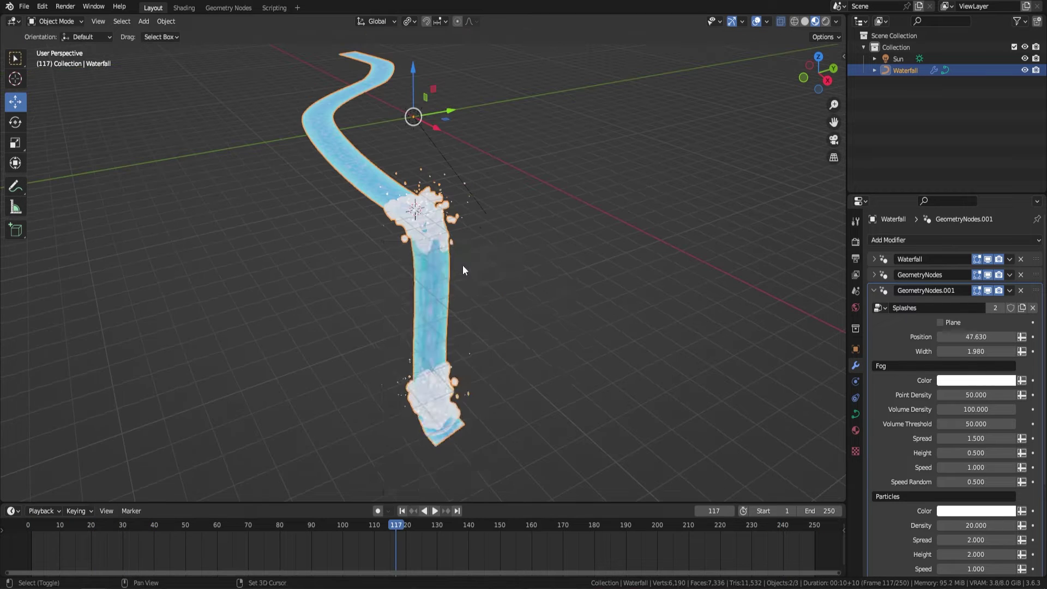
- Add a cube and move it along Z and X to the middle of the waterfall's vertical section
key(shift+a)
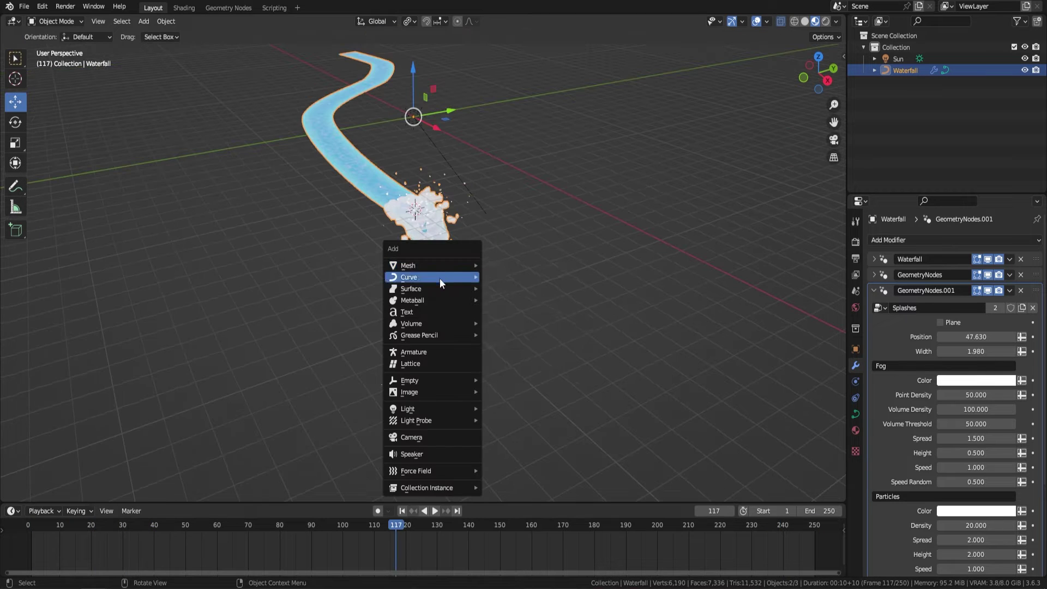
mouse_move(461, 272)
click(504, 278)
key(g)
key(z)
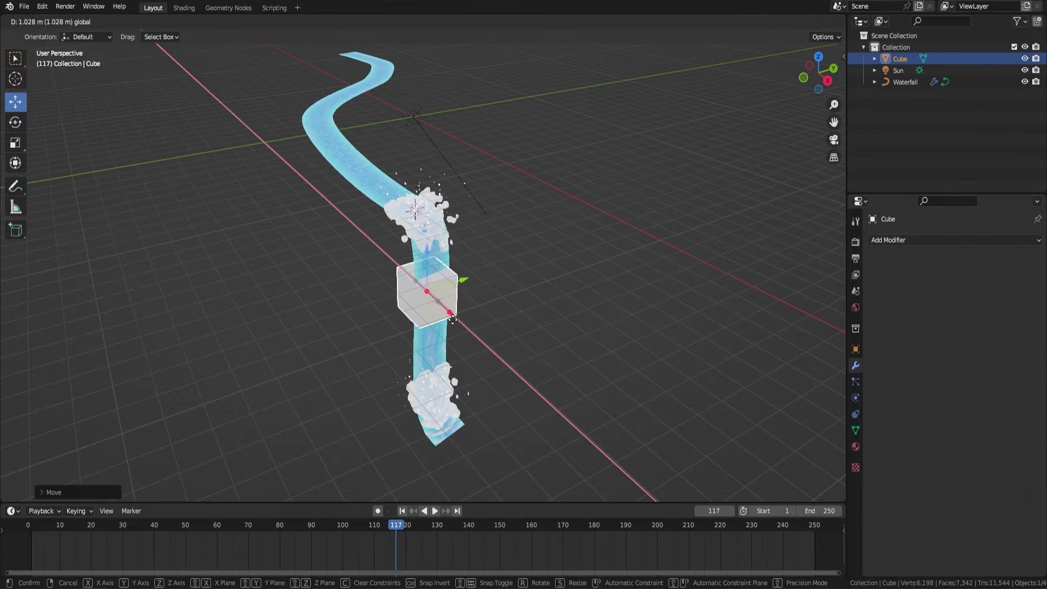
key(Return)
- Scale the cube down so that it is narrower than the waterfall
scroll(616, 312, up, 5)
key(s)
click(511, 337)
middle_drag(508, 333, 444, 278)
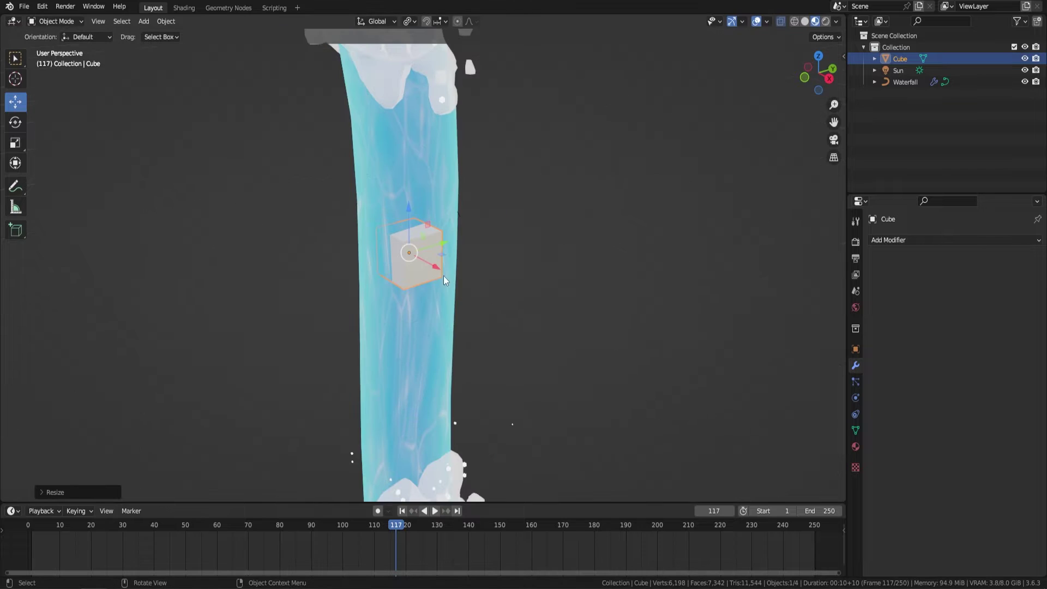
- Duplicate the cube in place and give the copy a Geometry Nodes modifier with the Waterfall node group
key(shift+d)
right_click(461, 263)
click(895, 240)
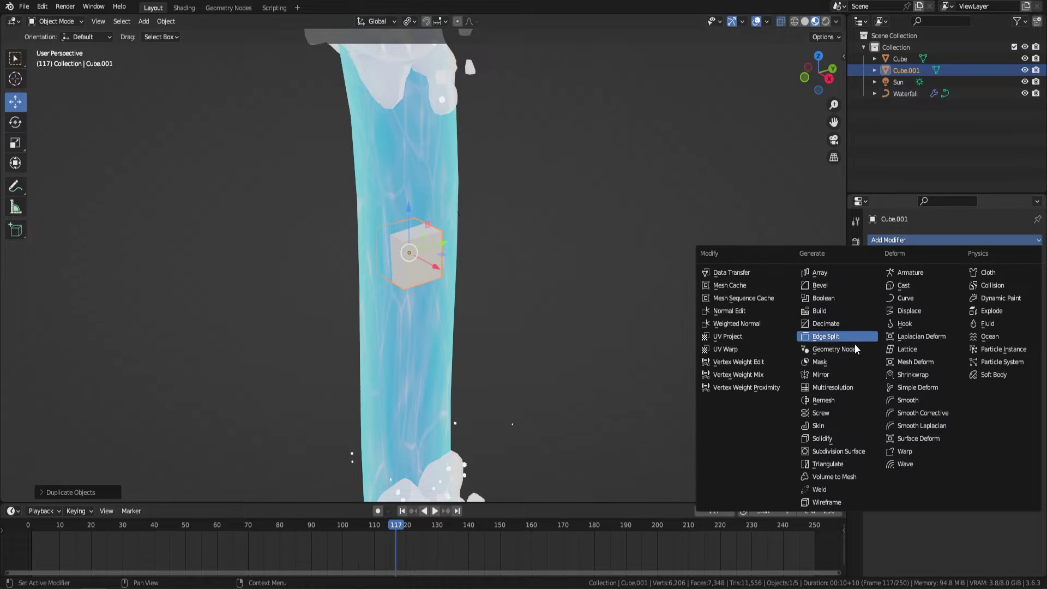
click(824, 336)
click(879, 276)
click(900, 315)
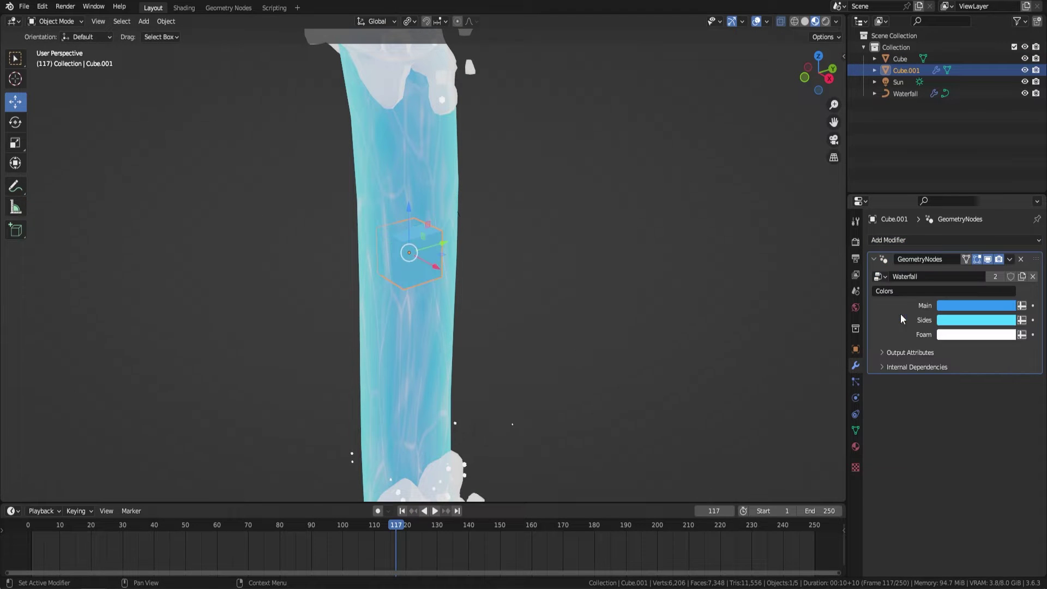
- Add a second Geometry Nodes modifier to the duplicated cube and assign the Splashes node group
click(874, 260)
click(917, 241)
click(805, 347)
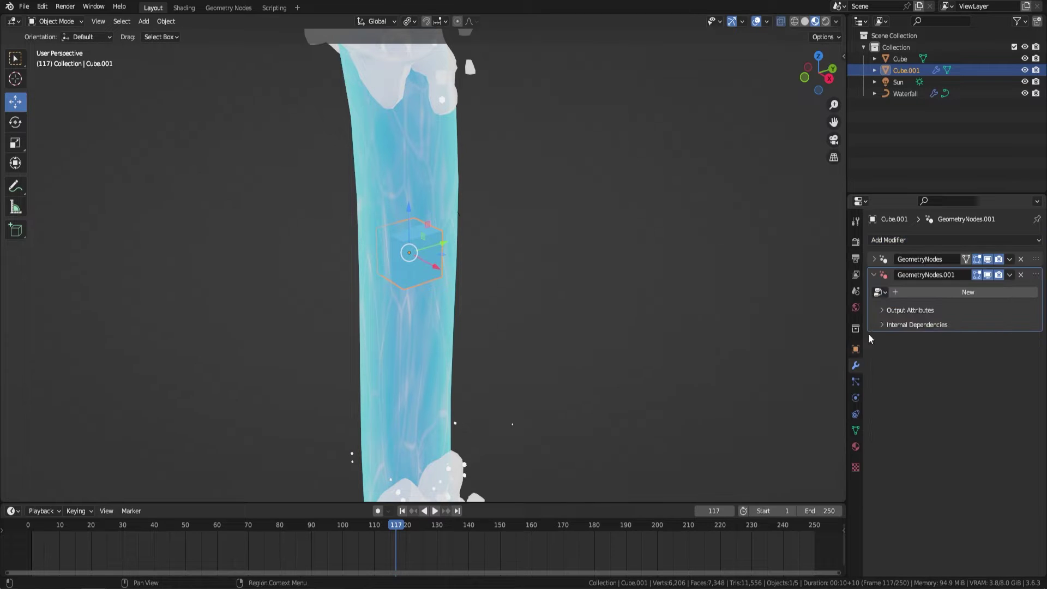
click(878, 292)
click(902, 320)
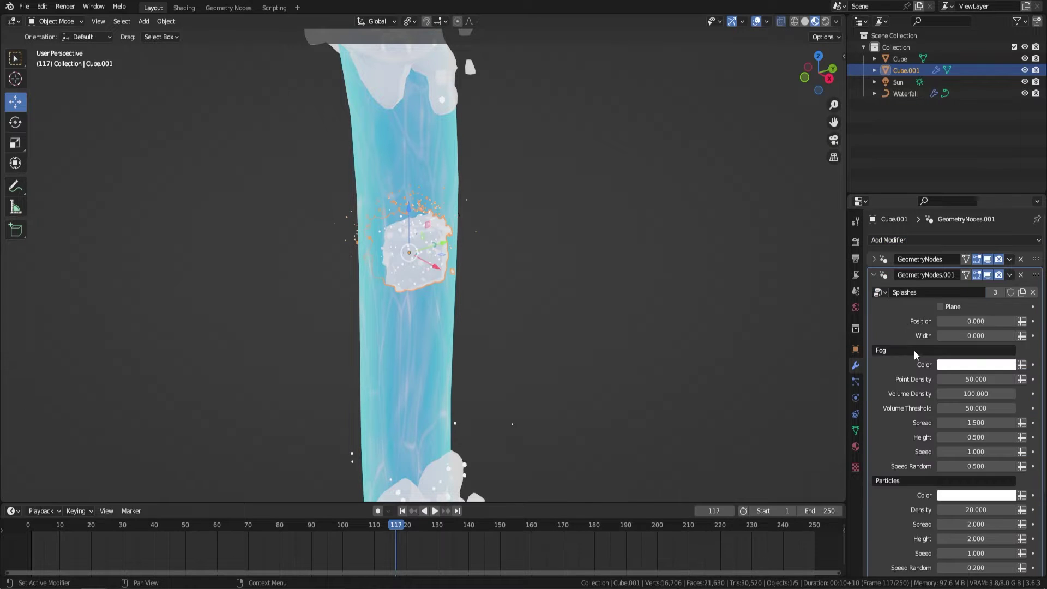
- Enable the Plane option for the duplicated cube's splash and flatten the cube along Z
click(939, 307)
key(s)
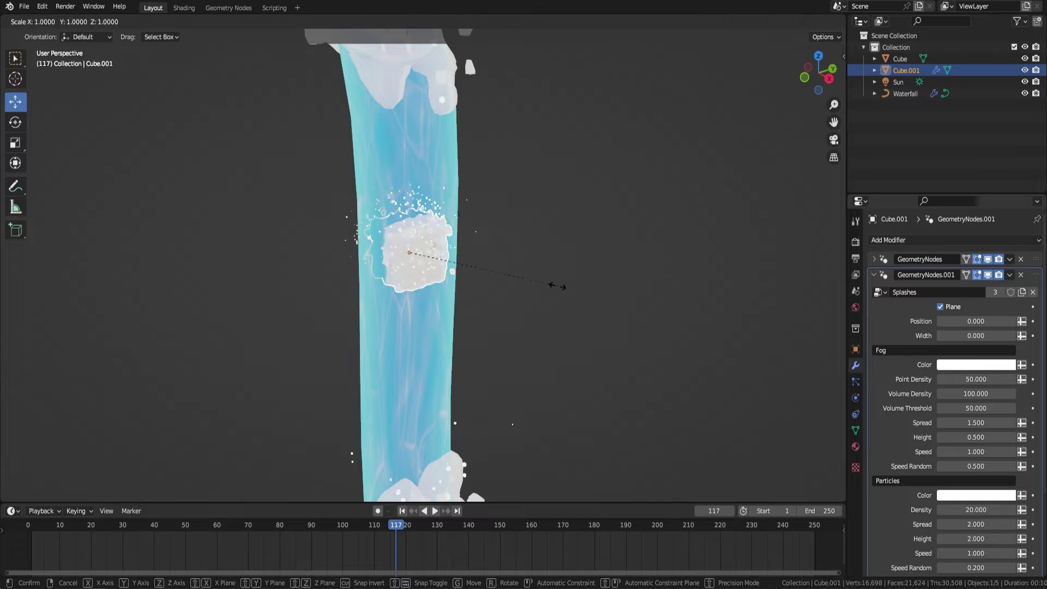
key(z)
click(481, 277)
- Raise the flattened duplicate along Z to the top of the original cube and play the animation
drag(410, 212, 417, 191)
scroll(426, 219, down, 6)
key(space)
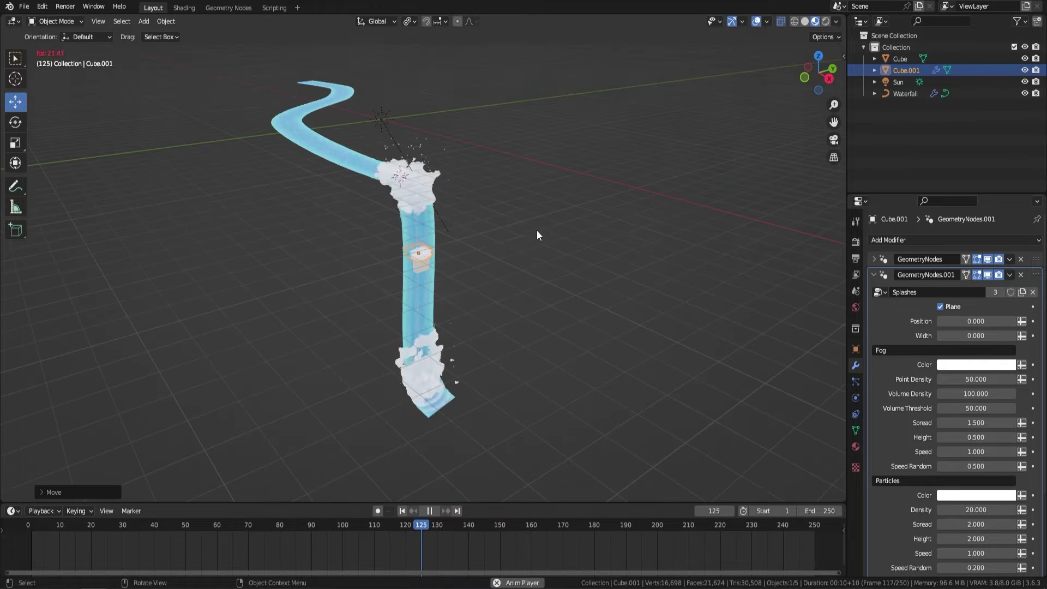
scroll(529, 233, up, 5)
middle_drag(470, 261, 449, 264)
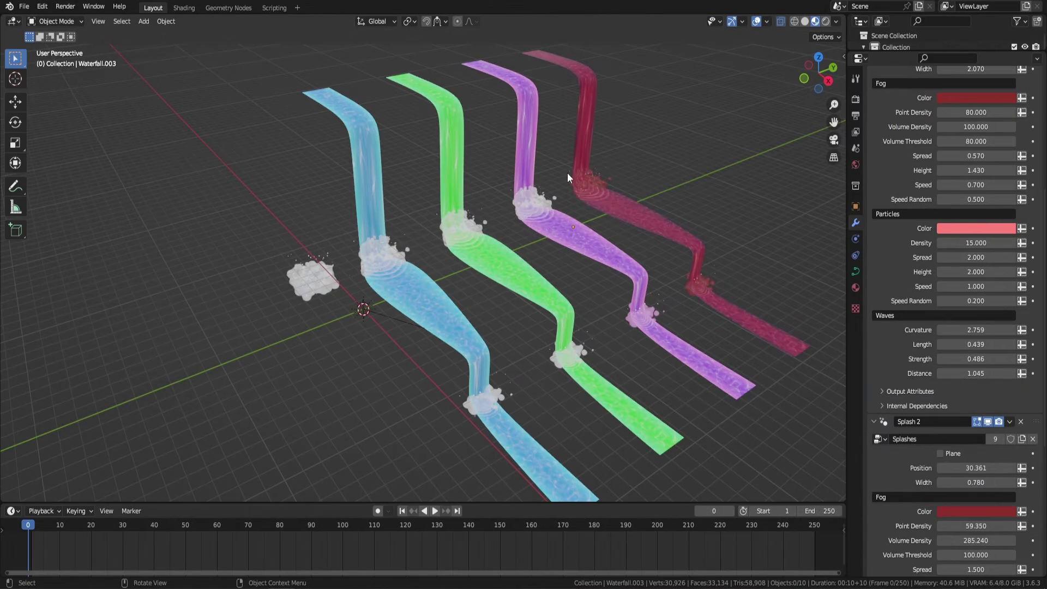
- Examine the four coloured waterfalls and their splashes from several angles while playing the animation
middle_drag(555, 209, 333, 204)
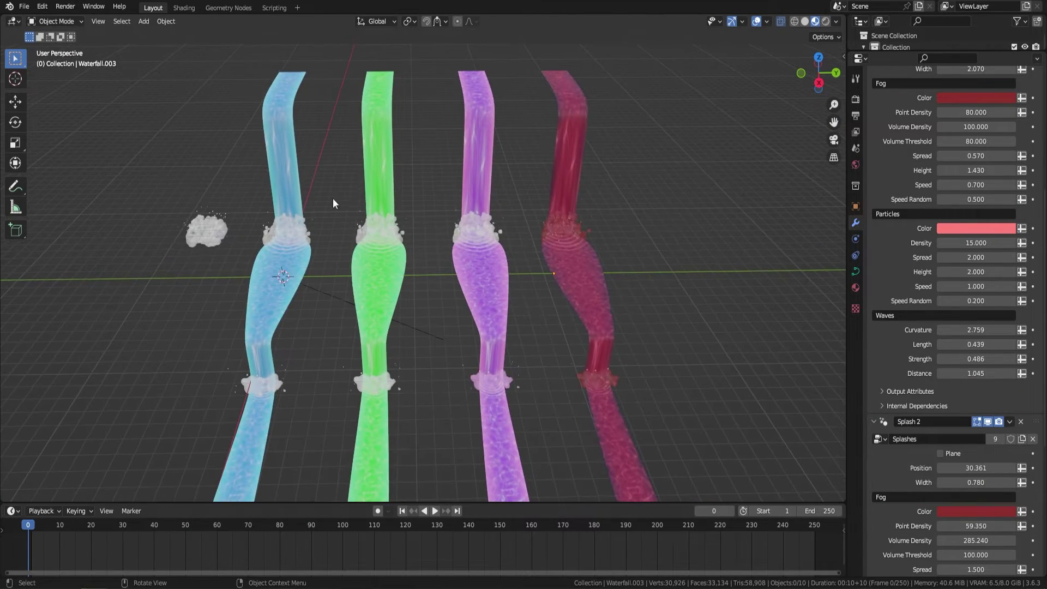
scroll(394, 223, down, 1)
middle_drag(404, 234, 439, 223)
key(space)
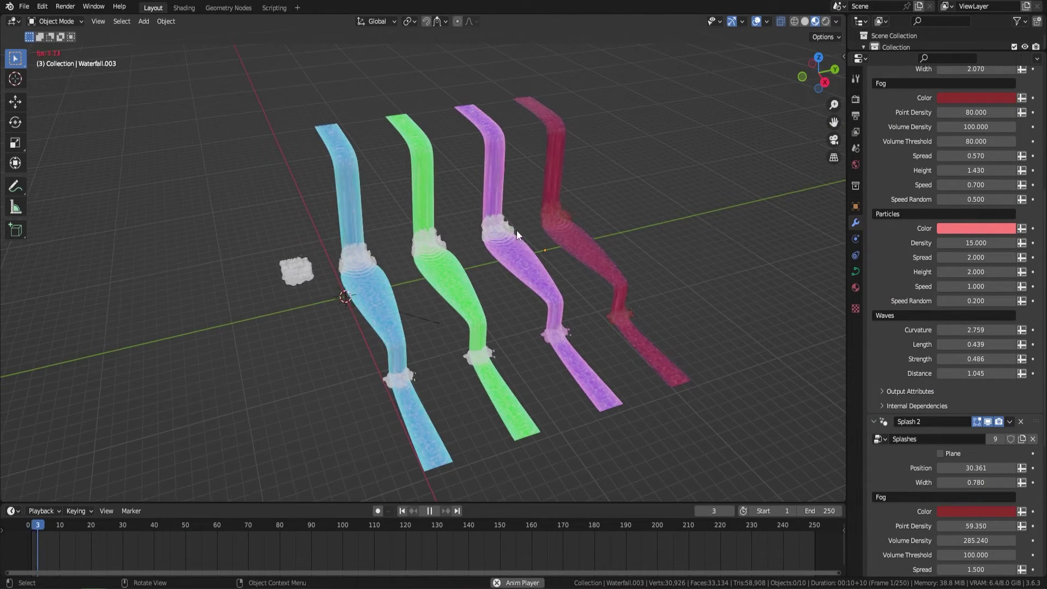
scroll(483, 248, up, 1)
scroll(483, 246, up, 3)
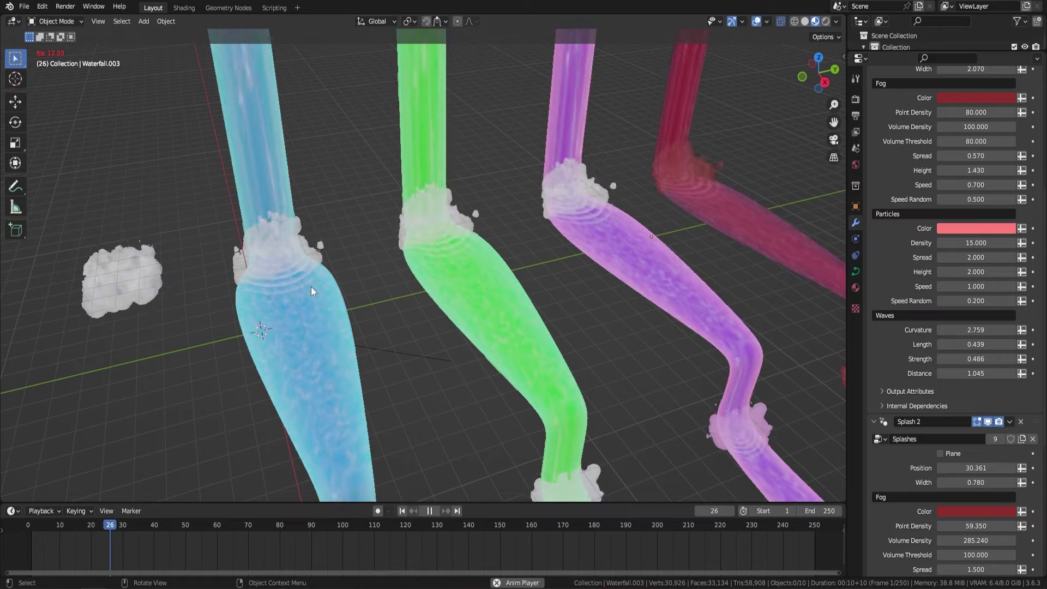
scroll(377, 251, down, 3)
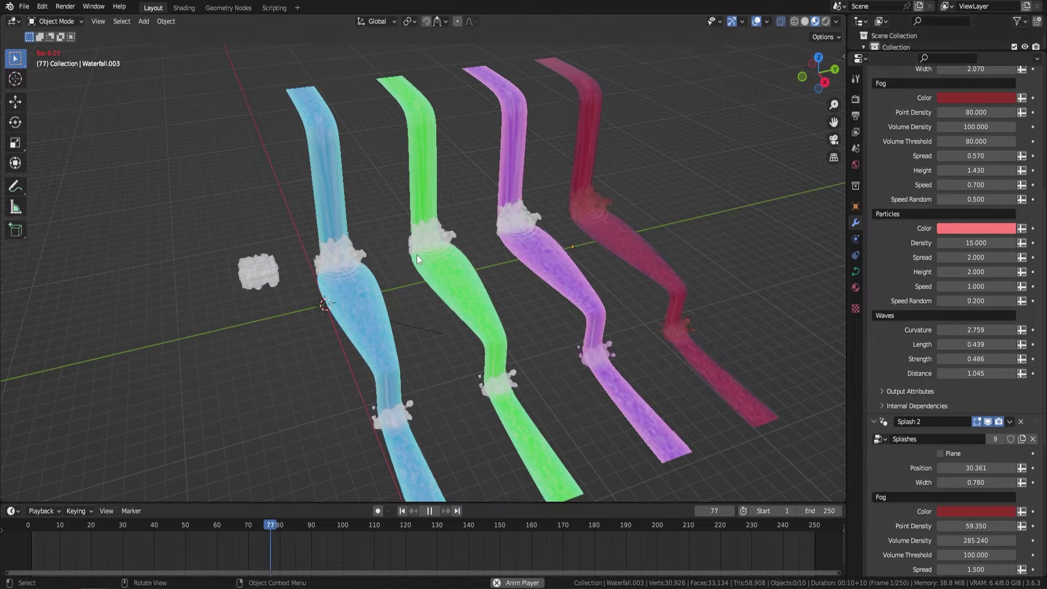
key(space)
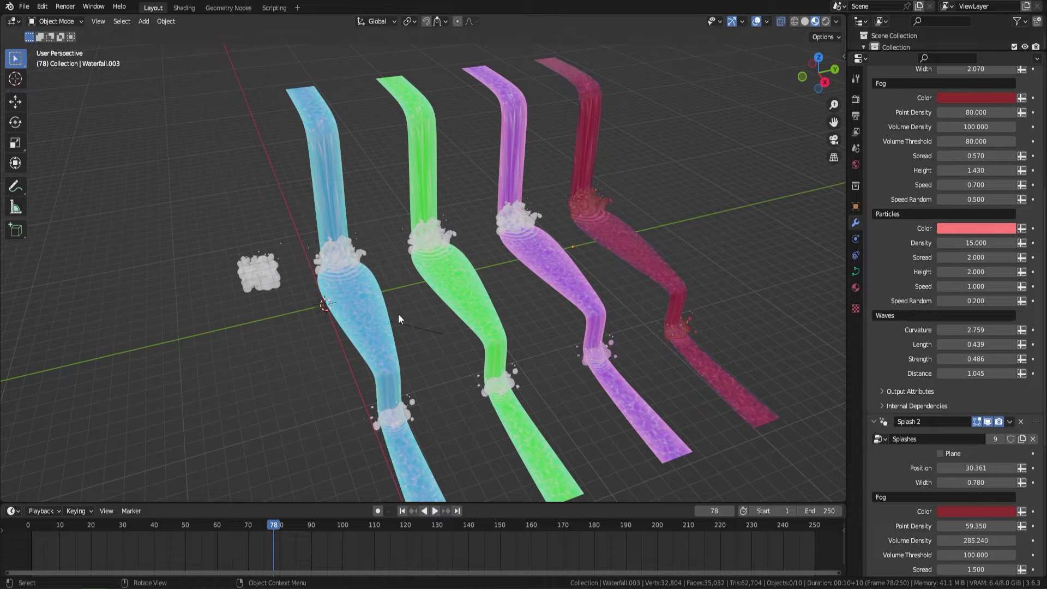
scroll(401, 315, up, 5)
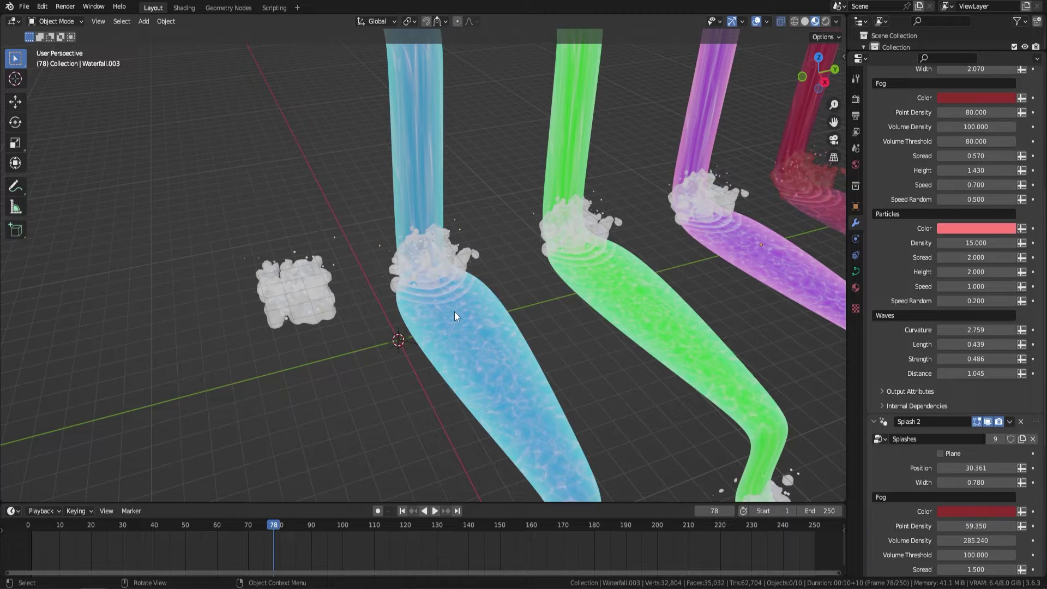
- Select the blue waterfall, collapse its splash modifiers and expand the Waterfall modifier's settings
click(454, 312)
click(875, 132)
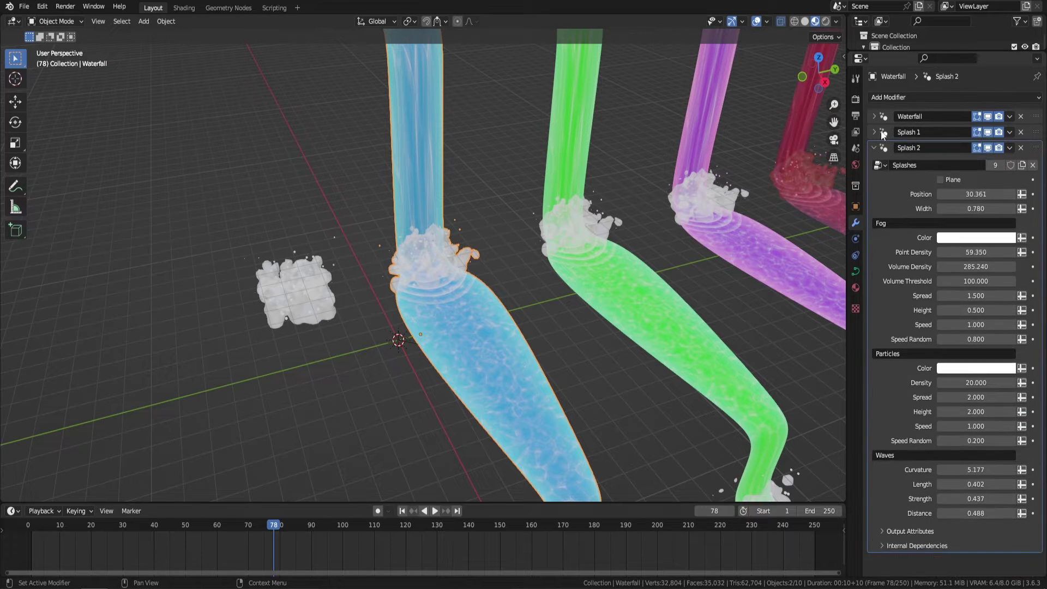
click(875, 148)
click(874, 117)
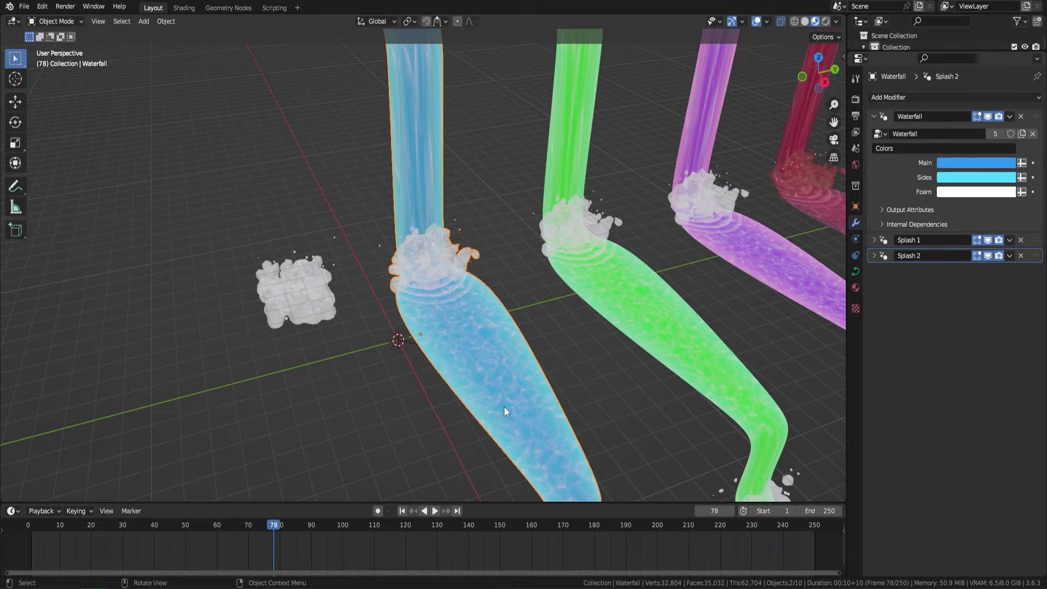
- Set the waterfall's Main colour to light green (hue 0.381, saturation 0.798, value 0.900) and its Sides colour to violet-blue
click(977, 163)
click(947, 199)
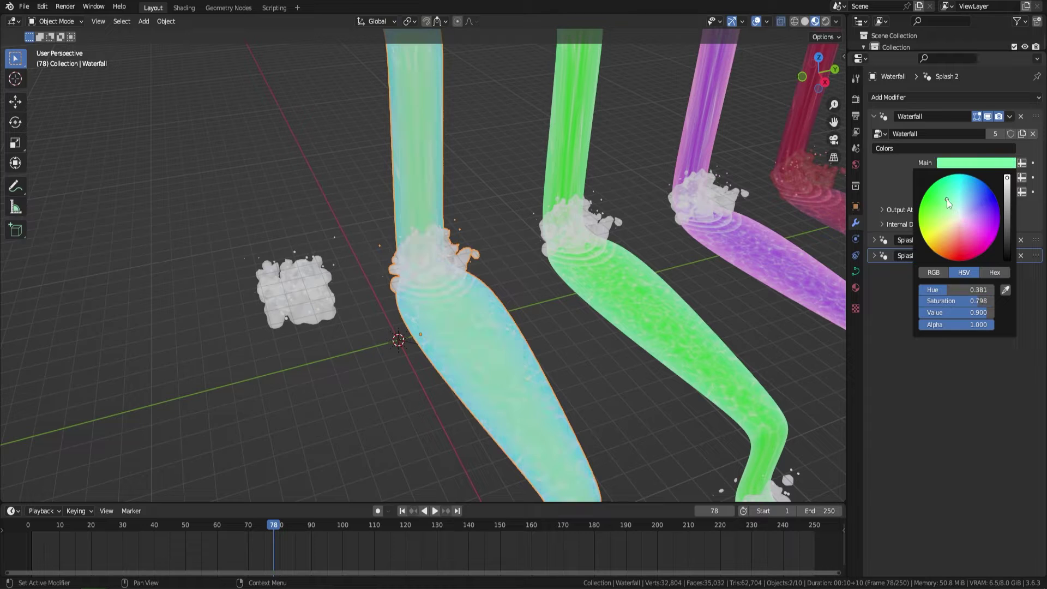
click(988, 179)
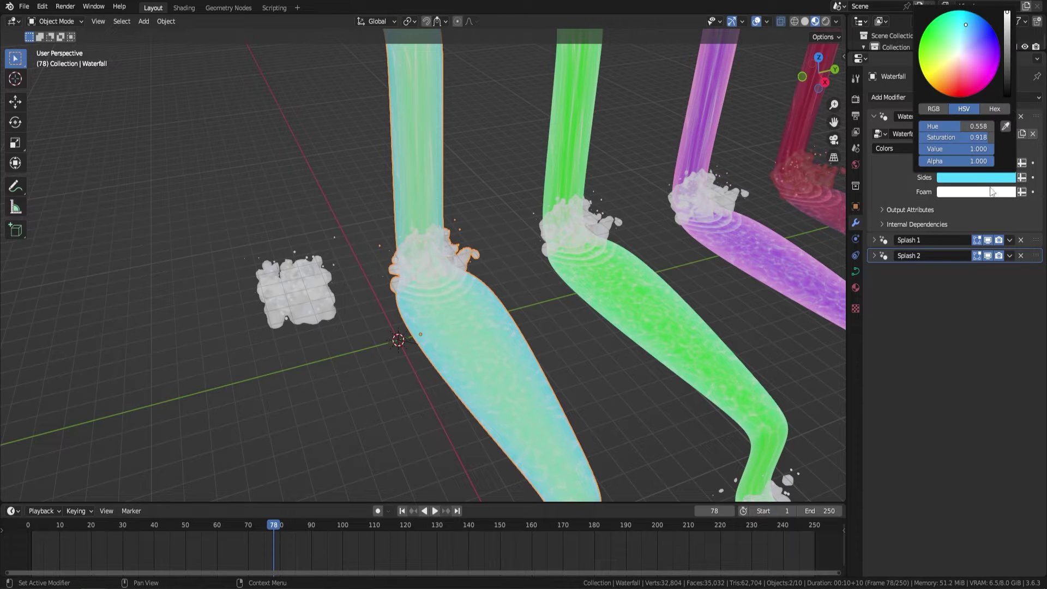
click(996, 41)
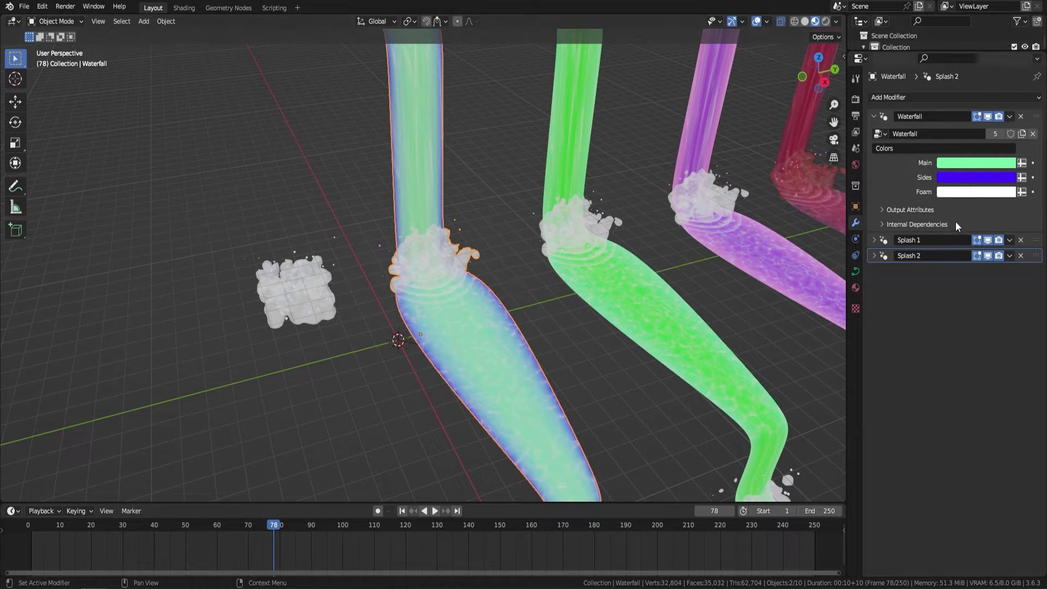
- Try a pinkish-red Fog colour on the Splash 1 modifier and undo the colour change
click(875, 241)
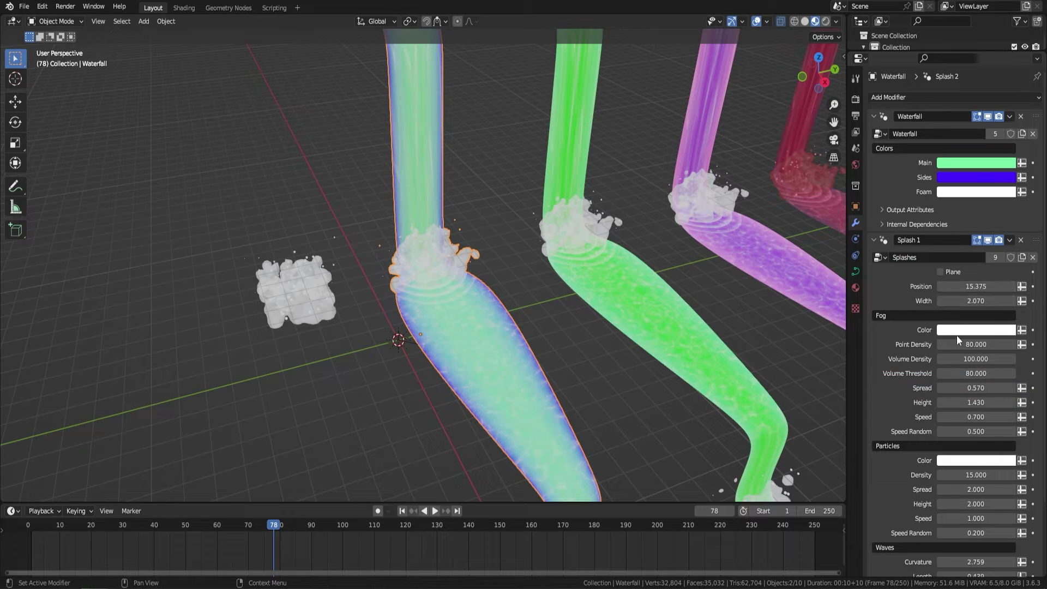
click(974, 330)
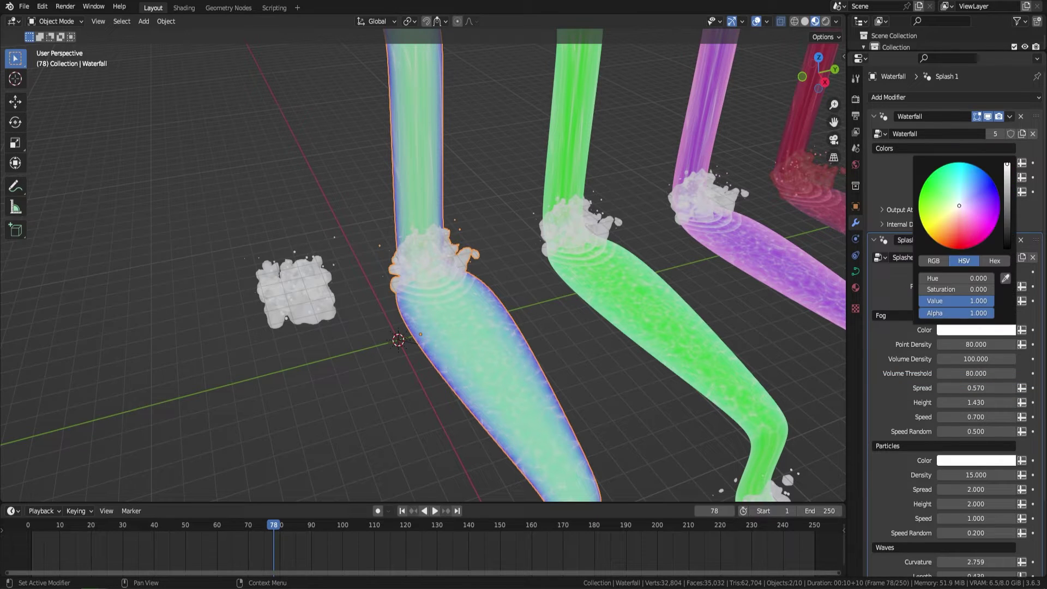
click(966, 245)
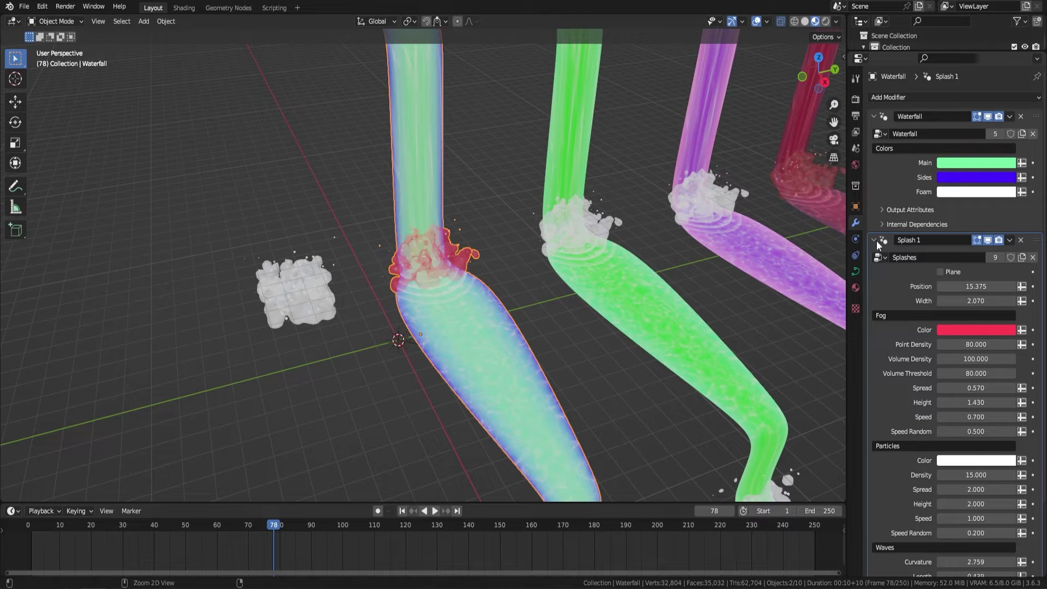
key(ctrl+z)
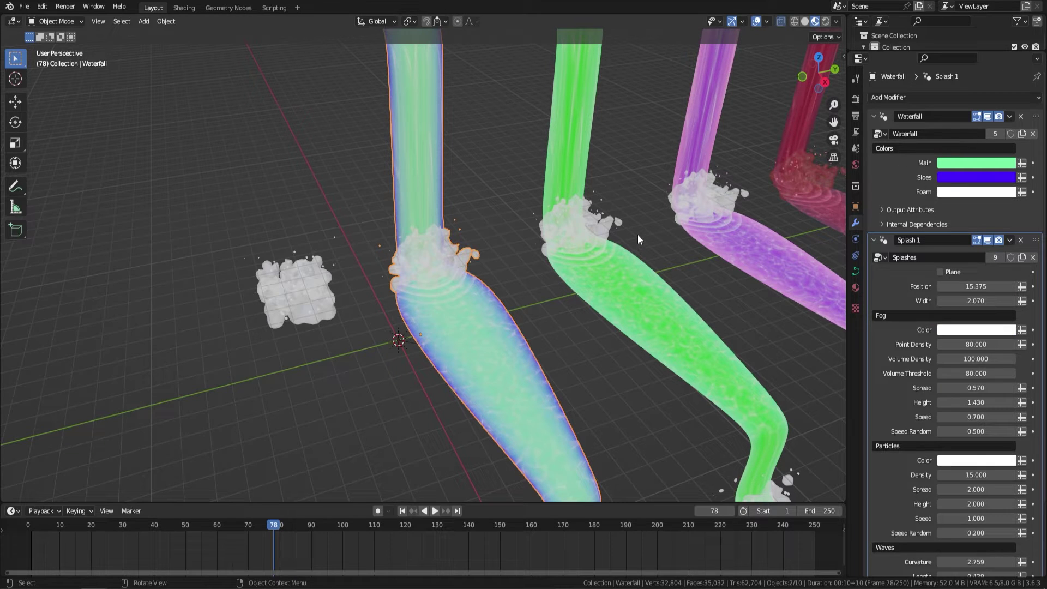
- Collapse the settings of the Splash 1 and Waterfall modifiers
scroll(490, 203, down, 5)
middle_drag(489, 203, 436, 227)
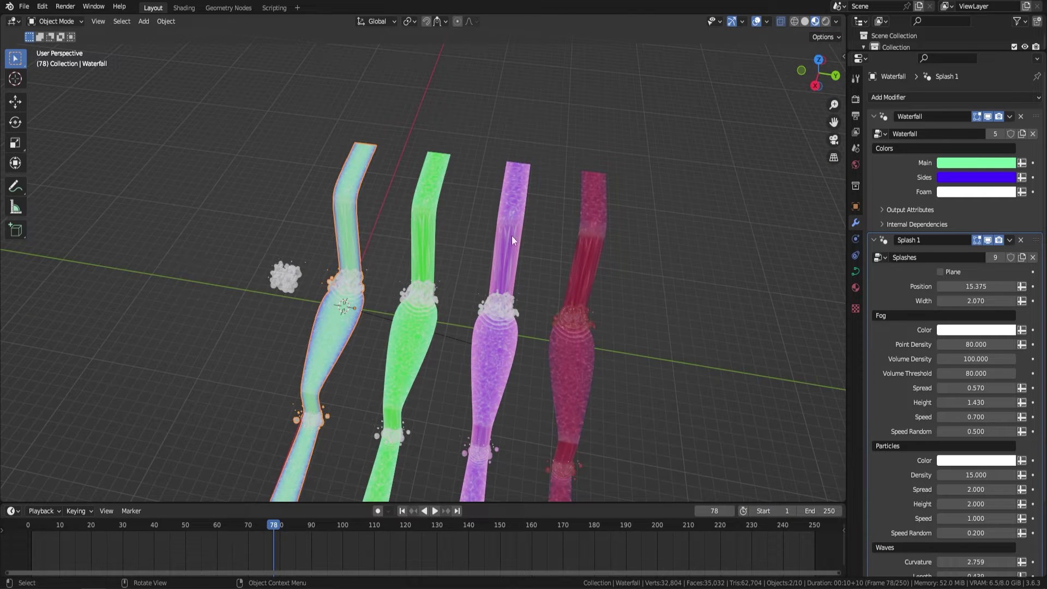
click(874, 241)
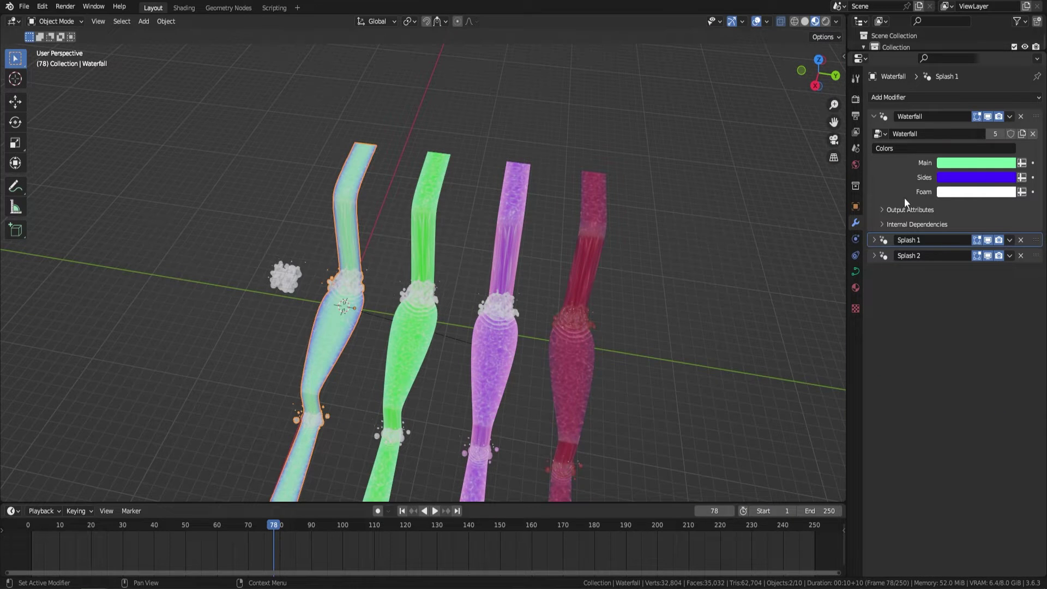
click(874, 117)
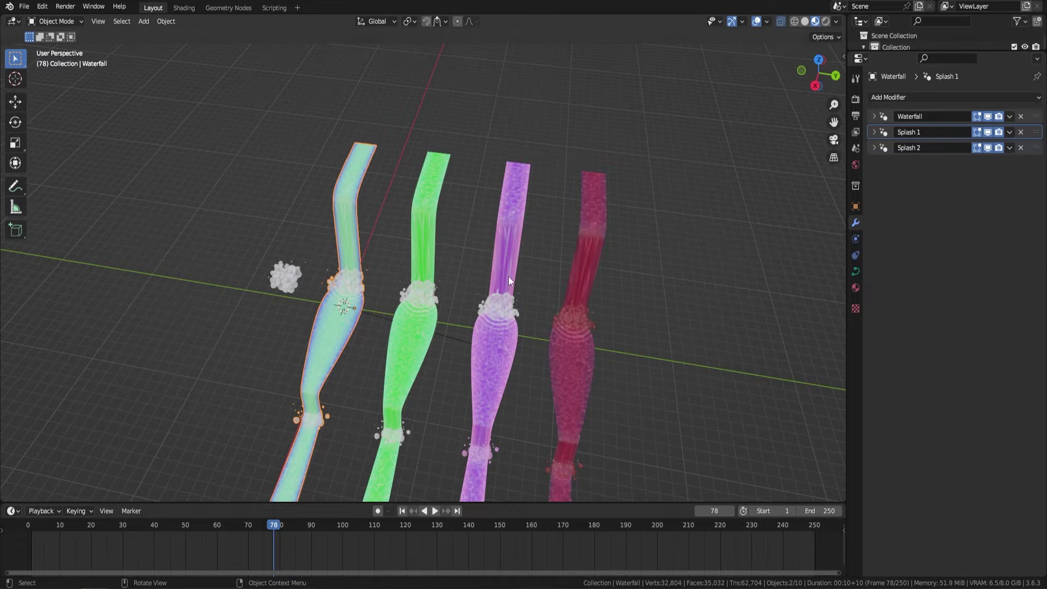
- Add a Bezier curve to the scene from the top view
middle_drag(402, 223, 374, 225)
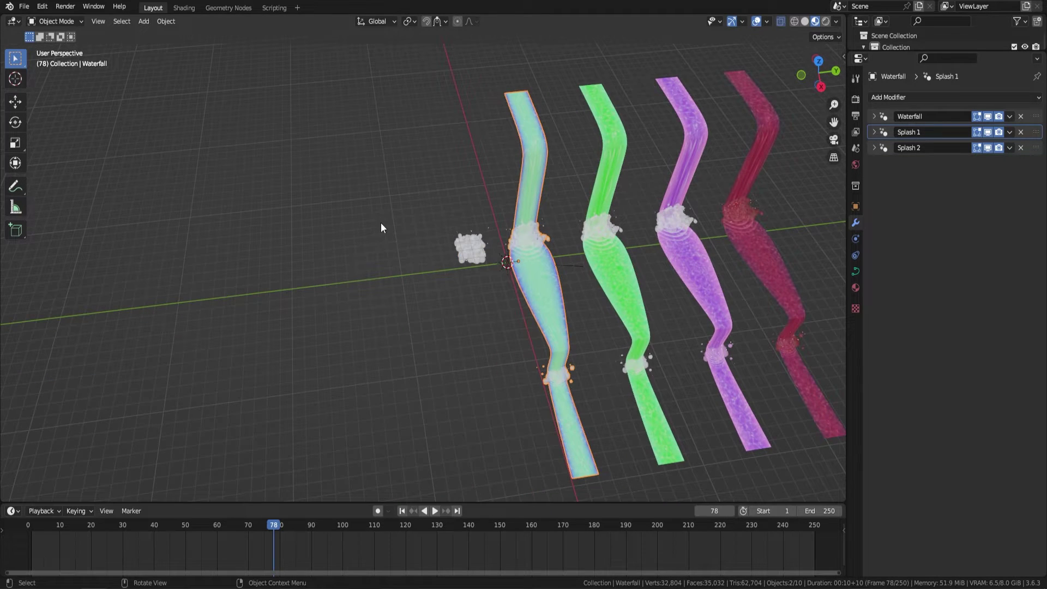
key(KP_7)
shift+middle_drag(555, 265, 480, 209)
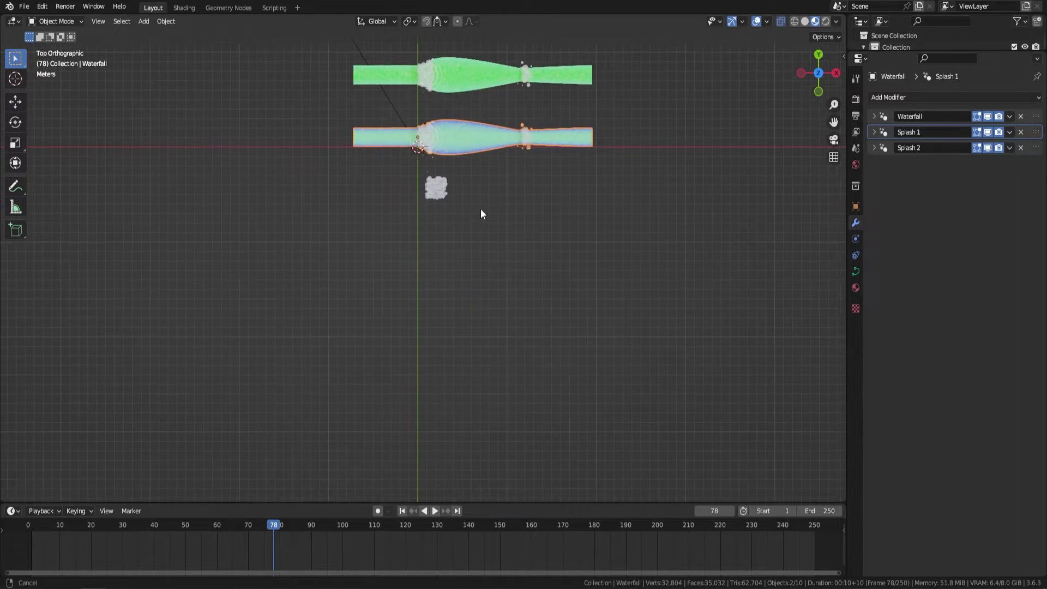
key(shift+a)
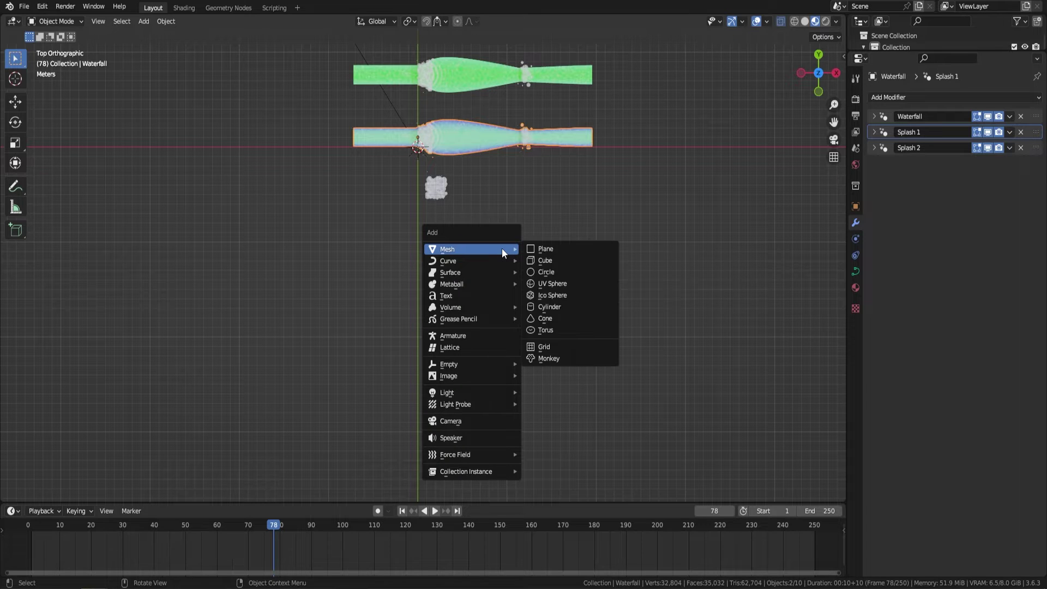
mouse_move(504, 262)
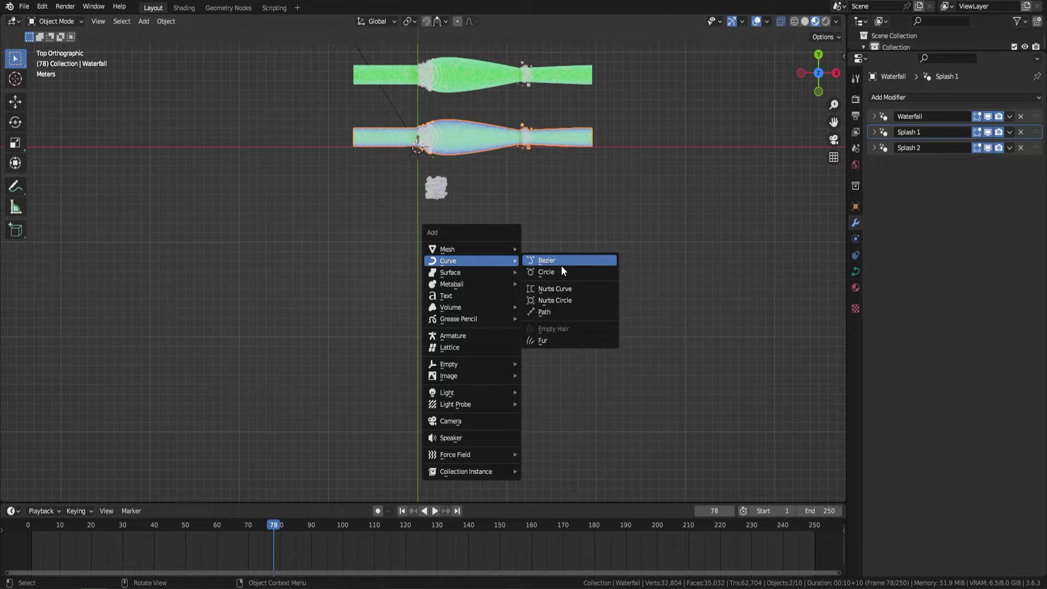
click(562, 264)
- Move the new Bezier curve along the negative Y axis, well clear of the cube and the coloured waterfalls
scroll(520, 186, down, 3)
shift+middle_drag(521, 187, 420, 219)
scroll(569, 221, down, 1)
key(shift+space)
click(508, 277)
drag(420, 218, 584, 273)
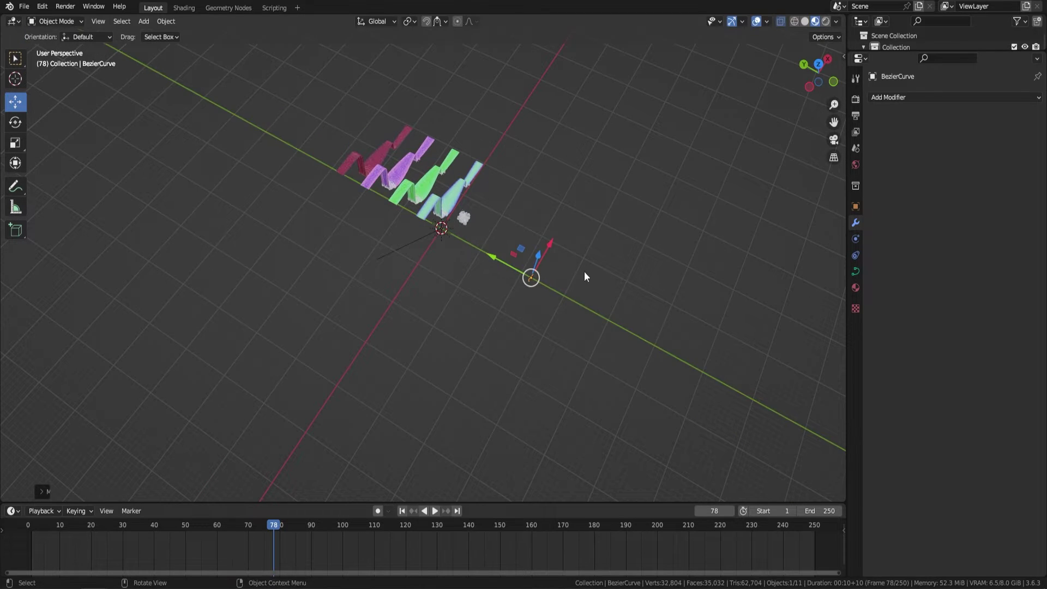
- Scale up all control points of the Bezier curve uniformly in Edit Mode
scroll(561, 289, up, 2)
middle_drag(561, 289, 476, 237)
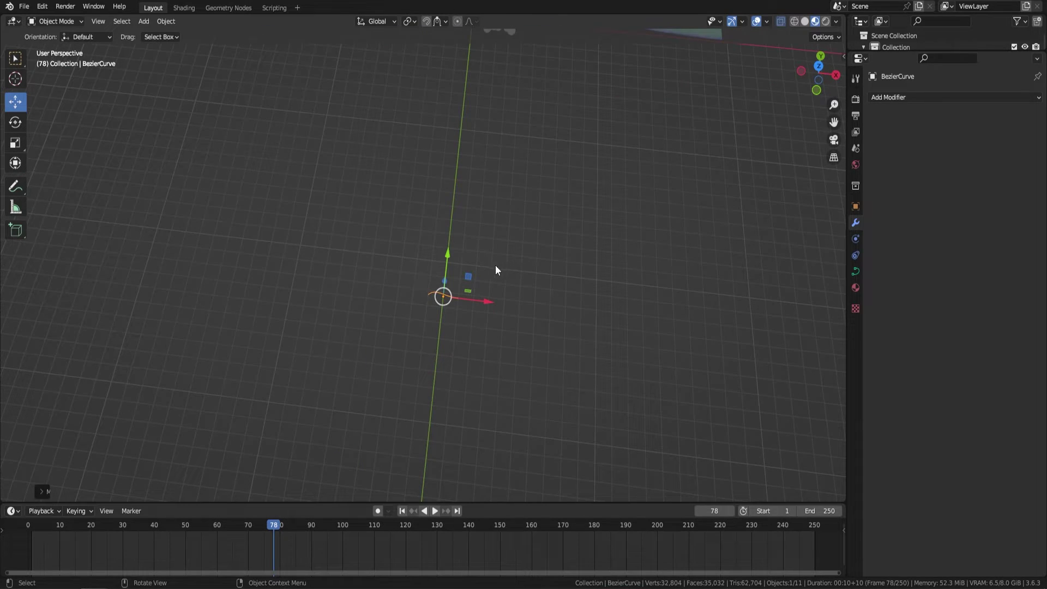
key(Tab)
key(s)
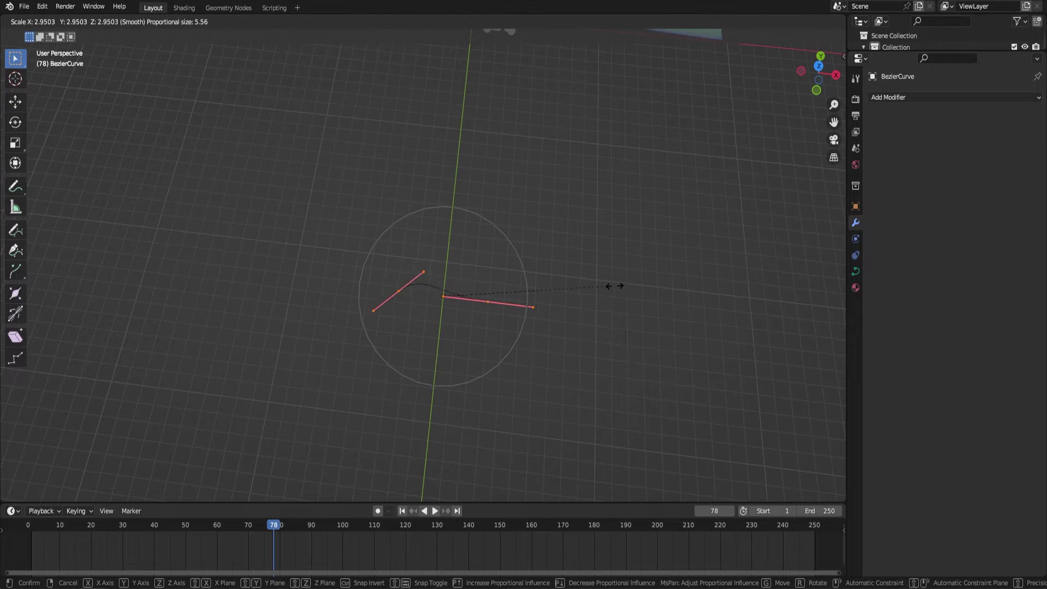
click(820, 284)
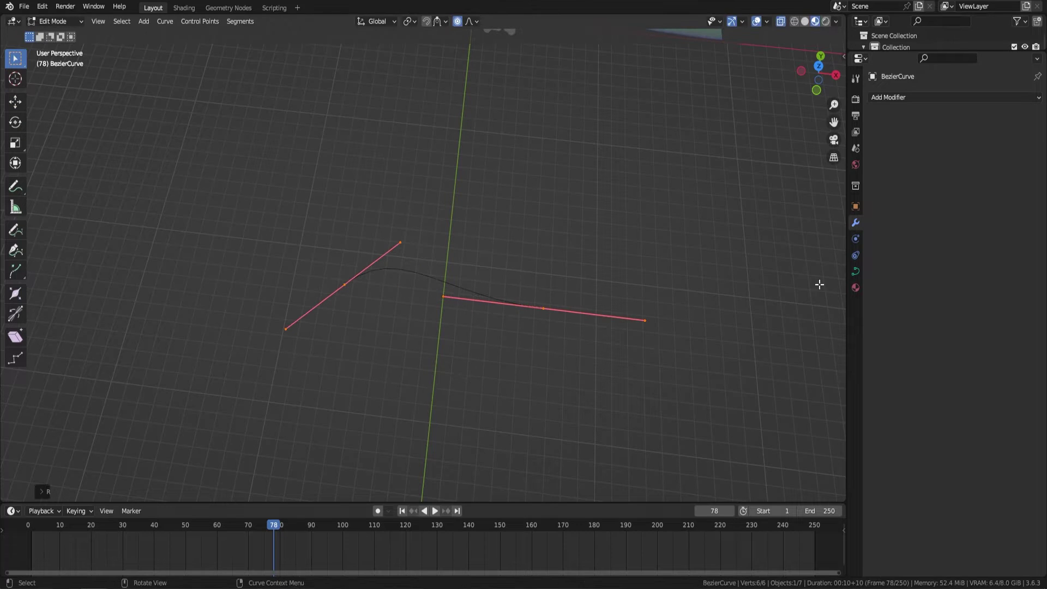
- Add a Geometry Nodes modifier to the Bezier curve and assign it the Waterfall node group
click(894, 101)
click(868, 195)
click(880, 133)
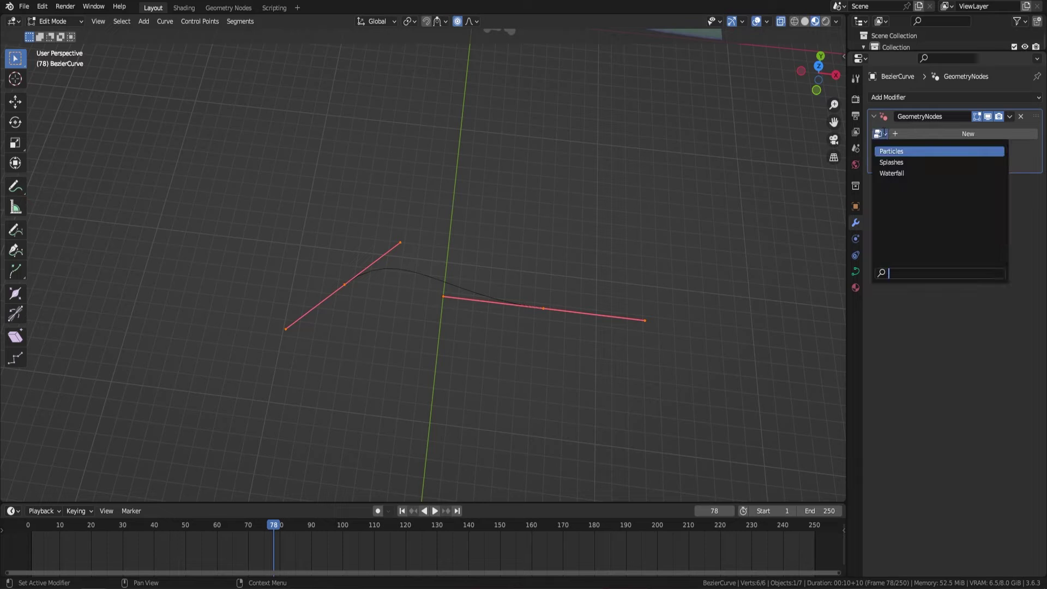
click(892, 172)
- Draw a longer S-shaped freehand spline beside the existing curve in top view with the Draw tool
middle_drag(535, 243, 457, 229)
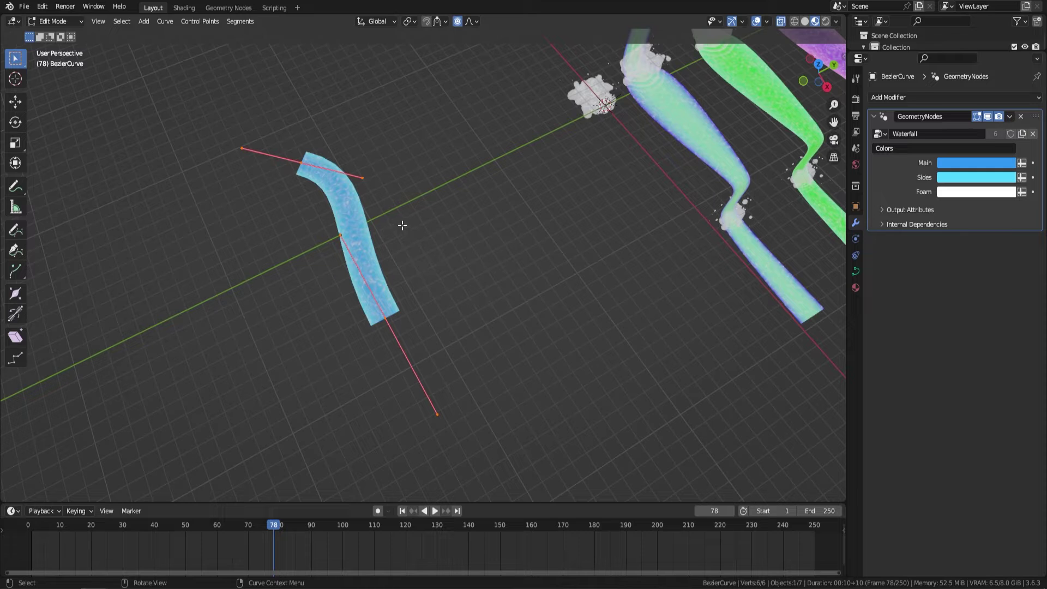
middle_drag(418, 224, 465, 226)
key(KP_7)
scroll(447, 257, up, 2)
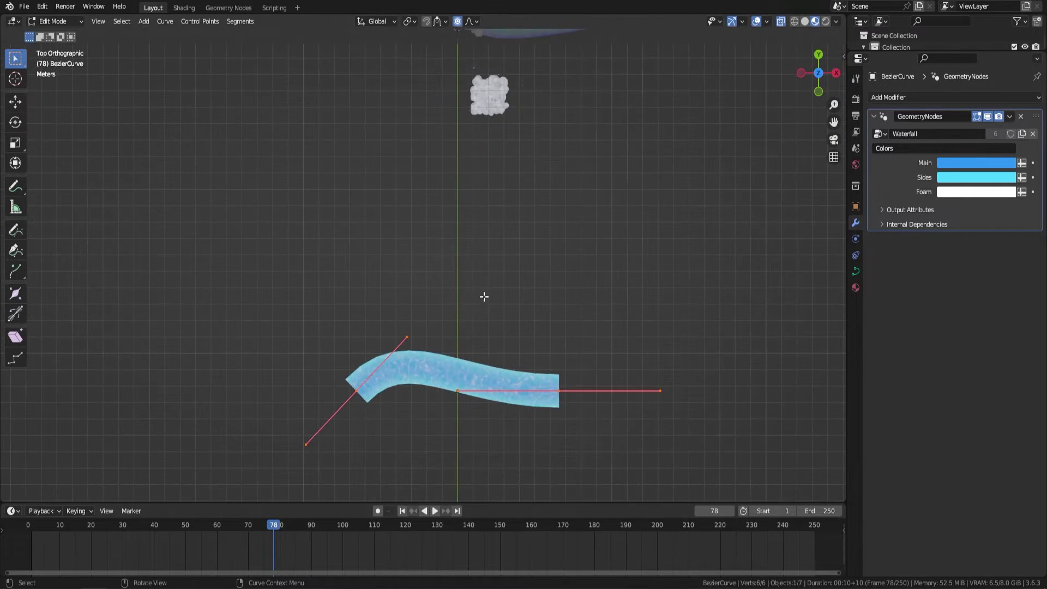
shift+middle_drag(484, 297, 473, 249)
click(16, 230)
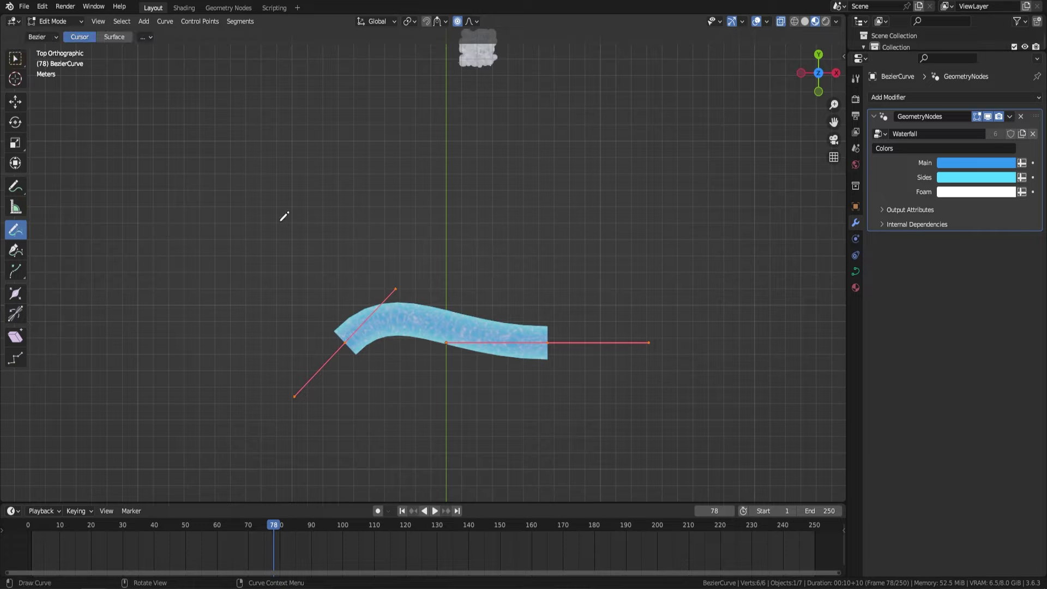
drag(439, 222, 663, 181)
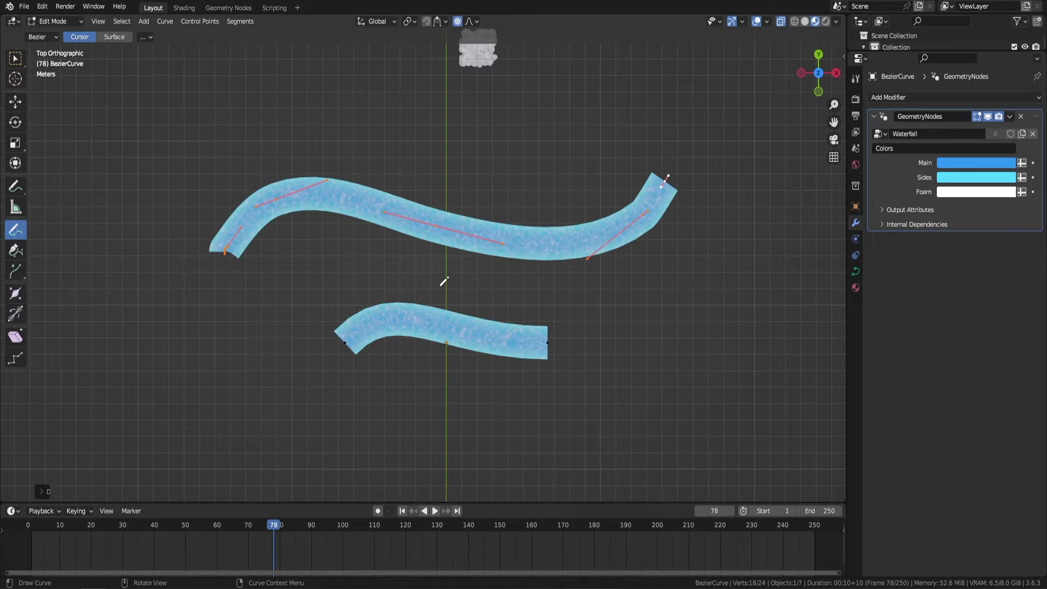
- Extrude the end point of the drawn spline straight down along Z to form a waterfall drop
middle_drag(444, 280, 421, 191)
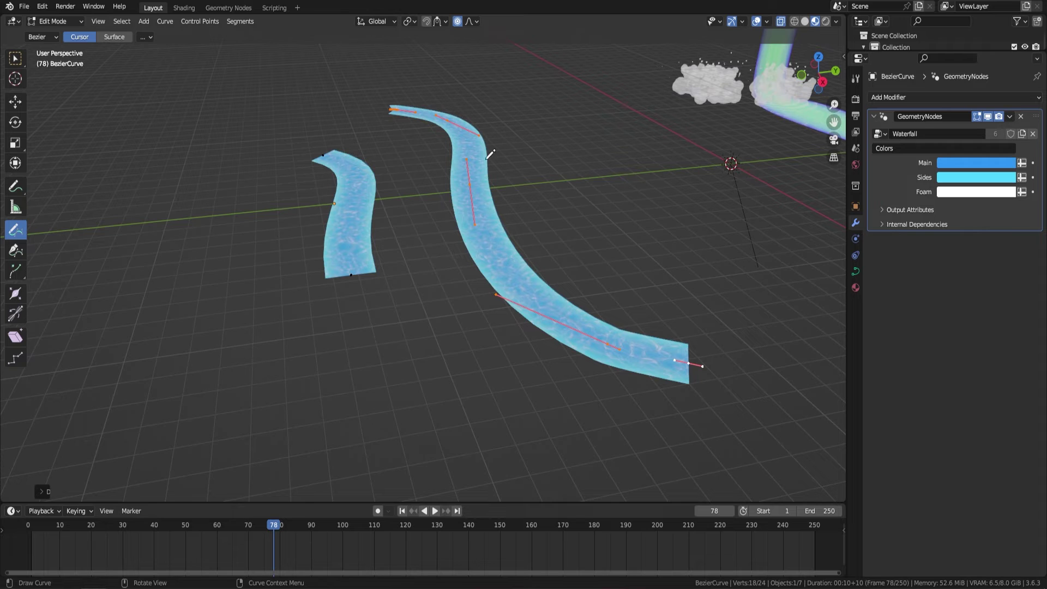
shift+middle_drag(613, 224, 457, 243)
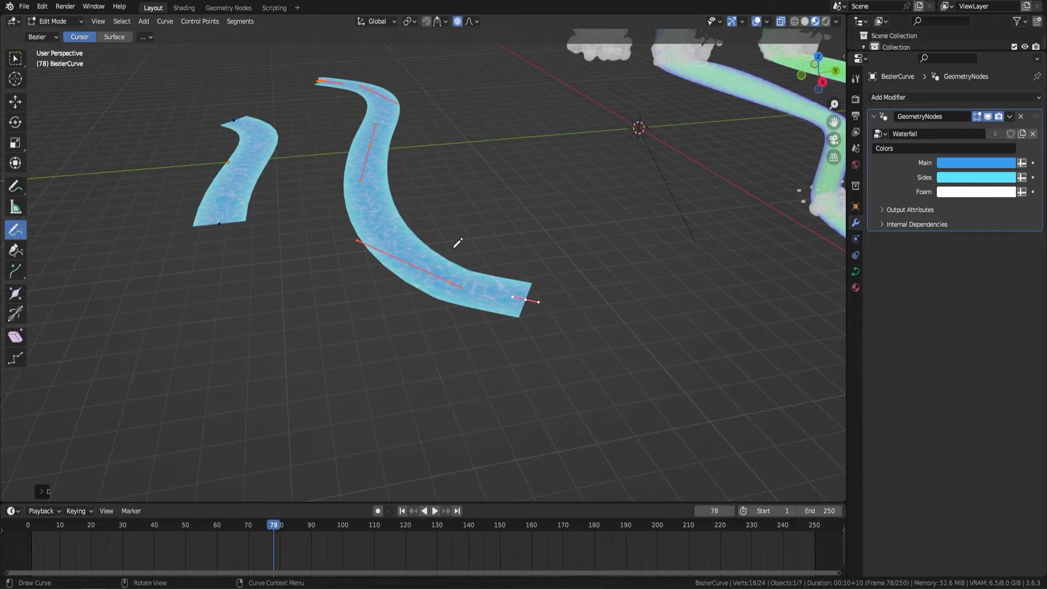
middle_drag(546, 231, 432, 207)
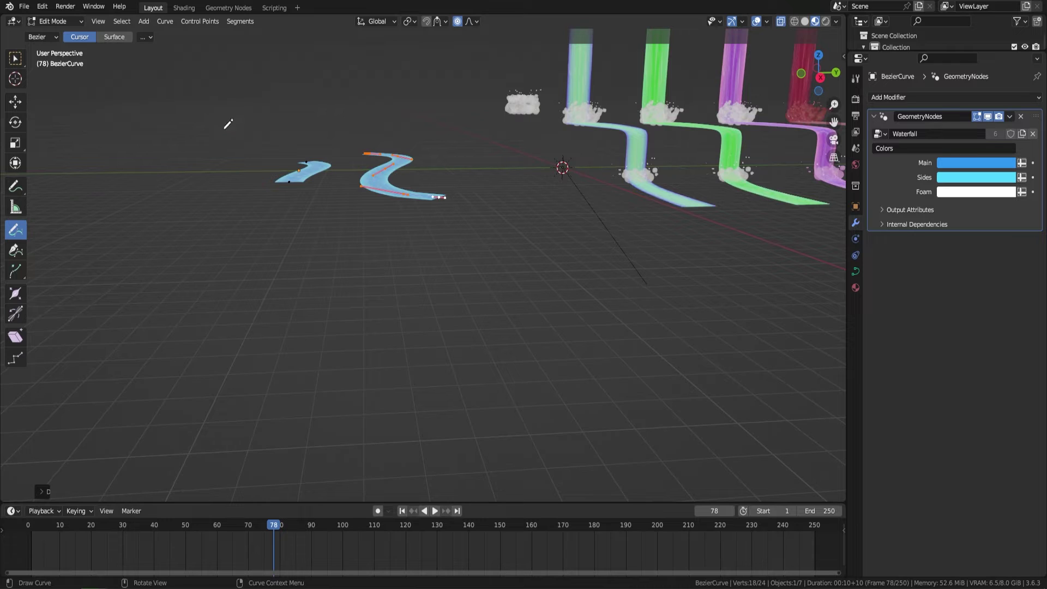
click(15, 102)
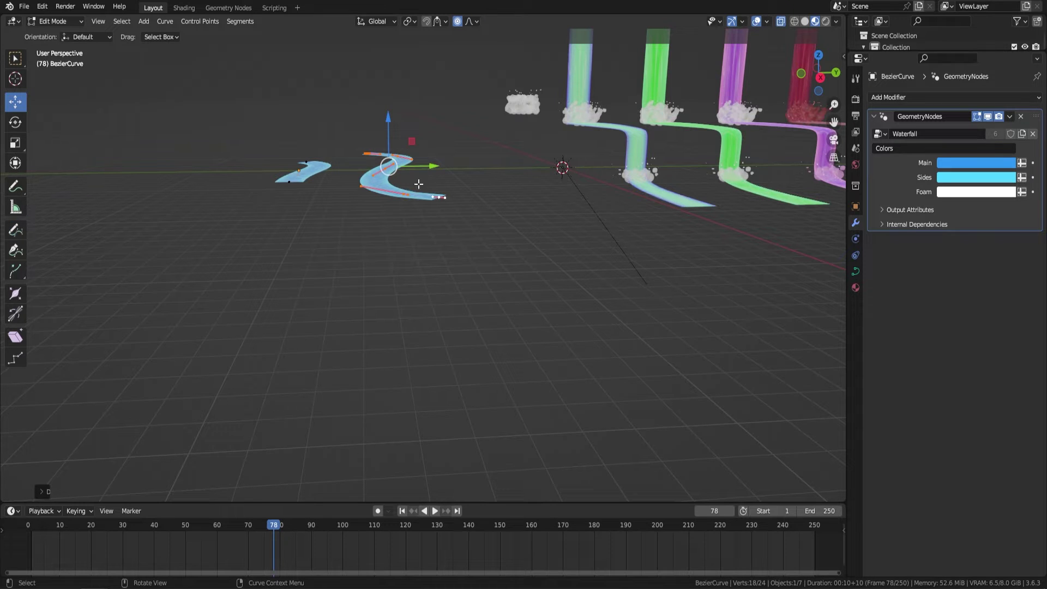
click(439, 198)
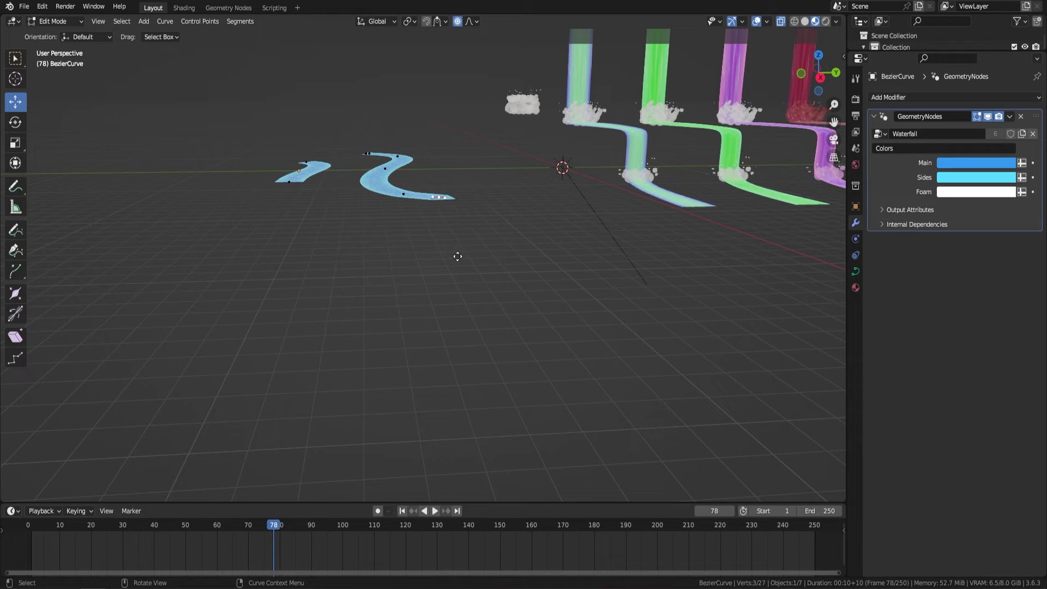
key(e)
key(z)
click(478, 382)
- Extrude the lower end point three times in top view to extend the stream towards +X, starting with a segment about 7 m long
middle_drag(484, 351, 421, 310)
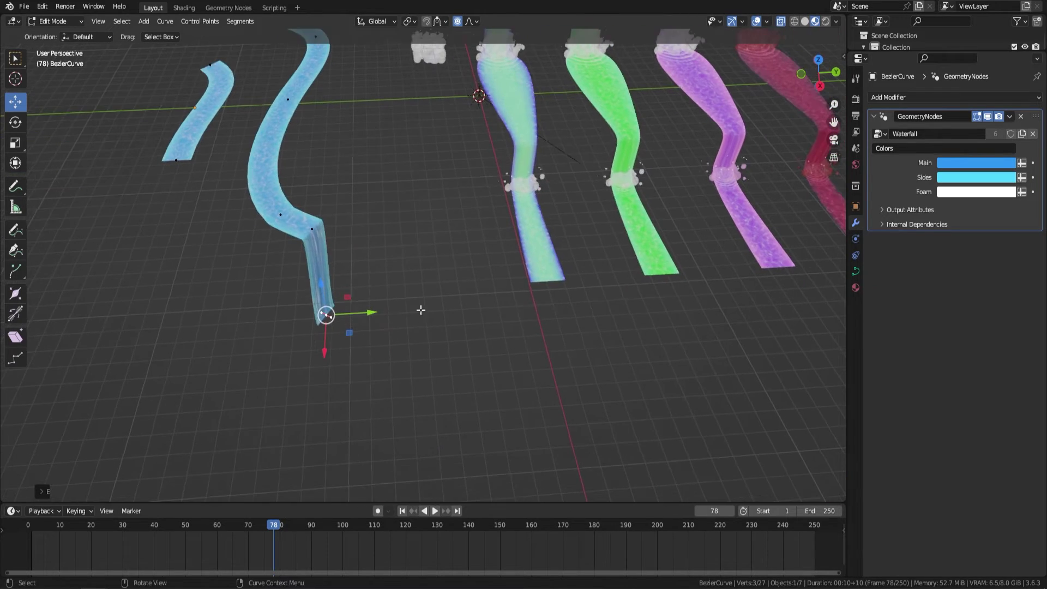
scroll(423, 311, up, 3)
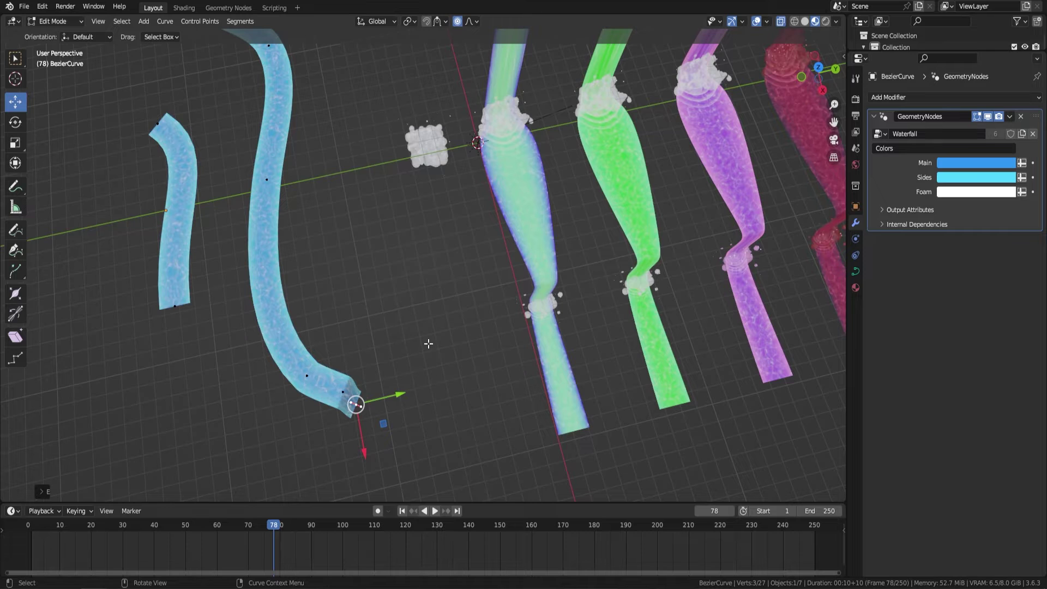
key(KP_7)
shift+middle_drag(588, 322, 515, 304)
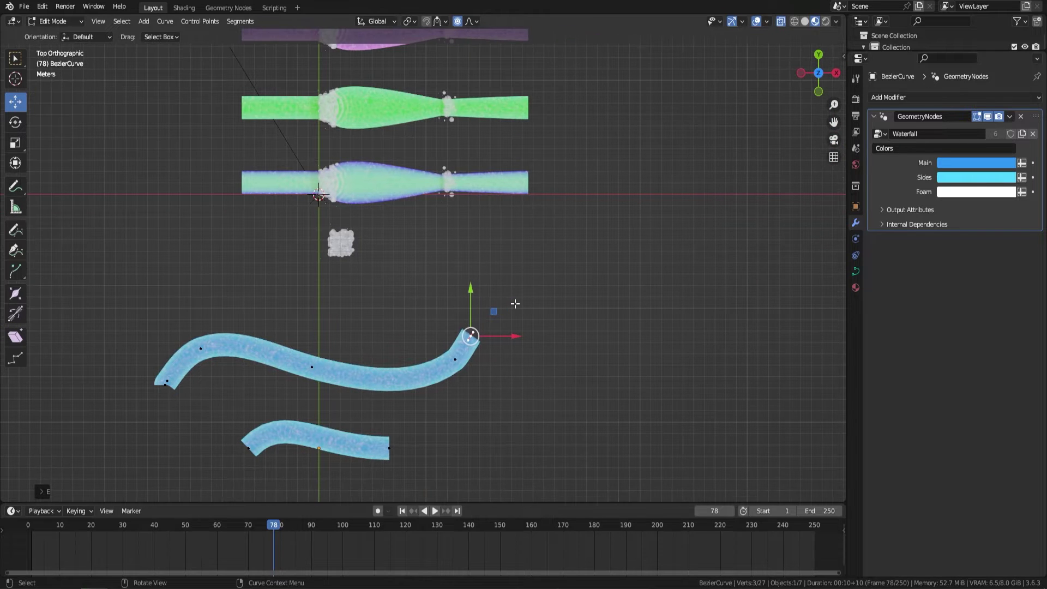
key(e)
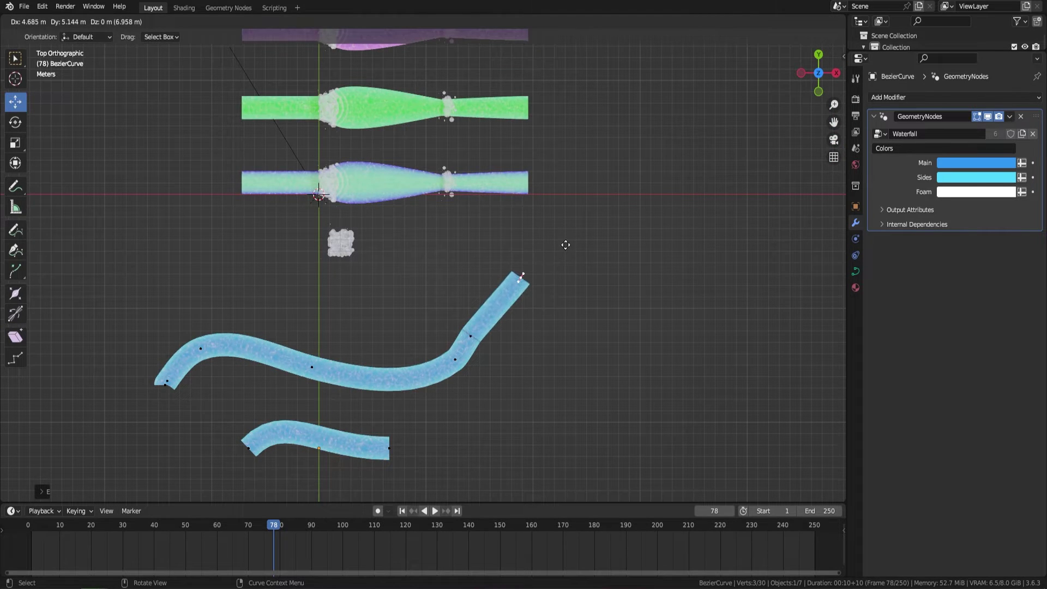
click(566, 245)
key(e)
click(624, 243)
key(e)
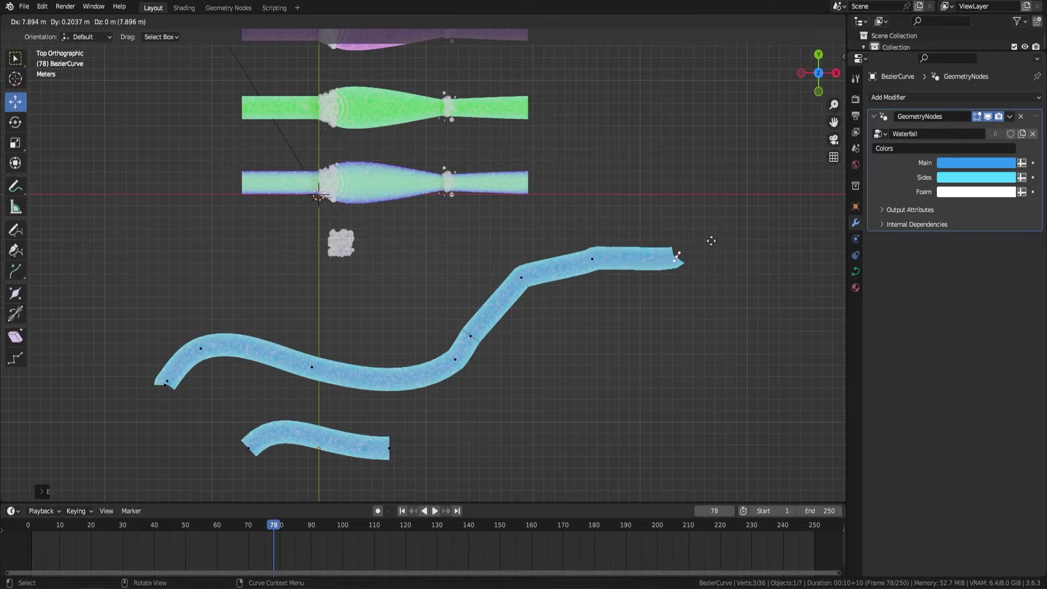
click(721, 241)
- Leave Edit Mode, play the animation and examine the water flow along the new stream and its drop
middle_drag(722, 240, 476, 268)
key(Tab)
shift+middle_drag(388, 192, 447, 221)
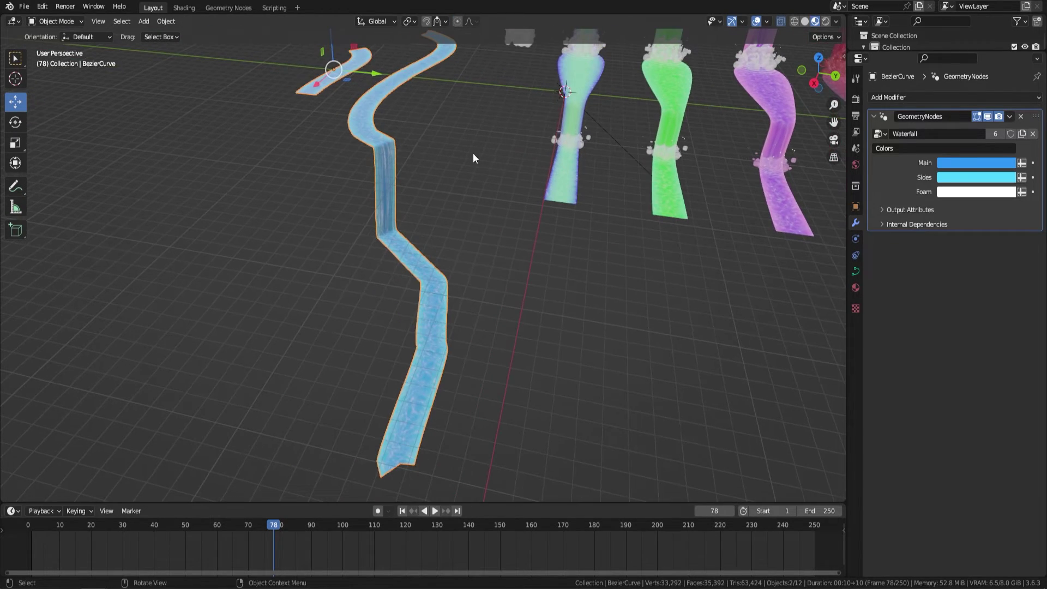
key(space)
middle_drag(457, 183, 457, 257)
scroll(457, 257, up, 5)
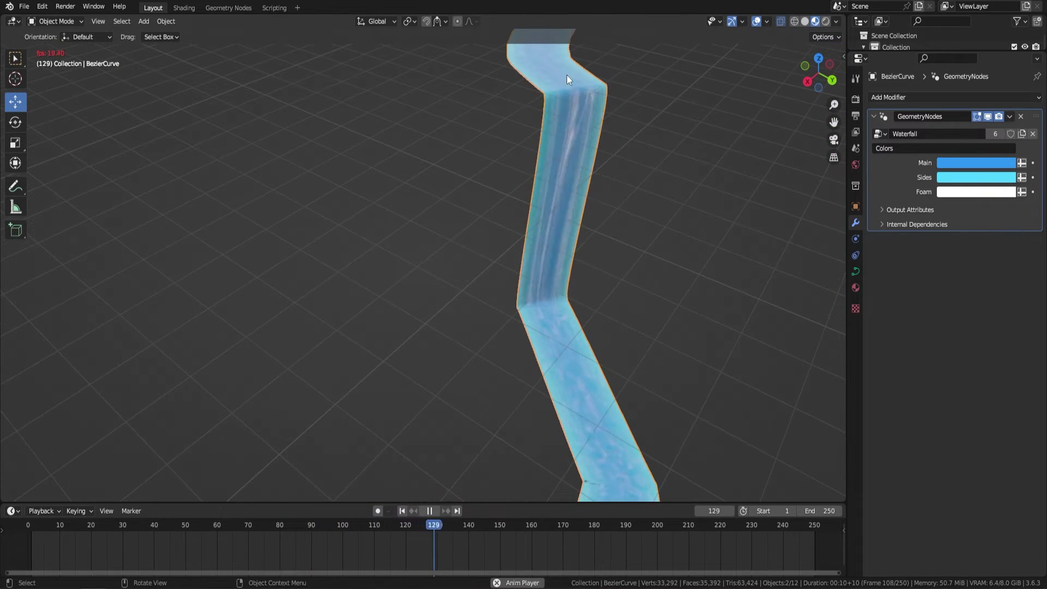
scroll(548, 283, down, 4)
shift+middle_drag(565, 316, 529, 242)
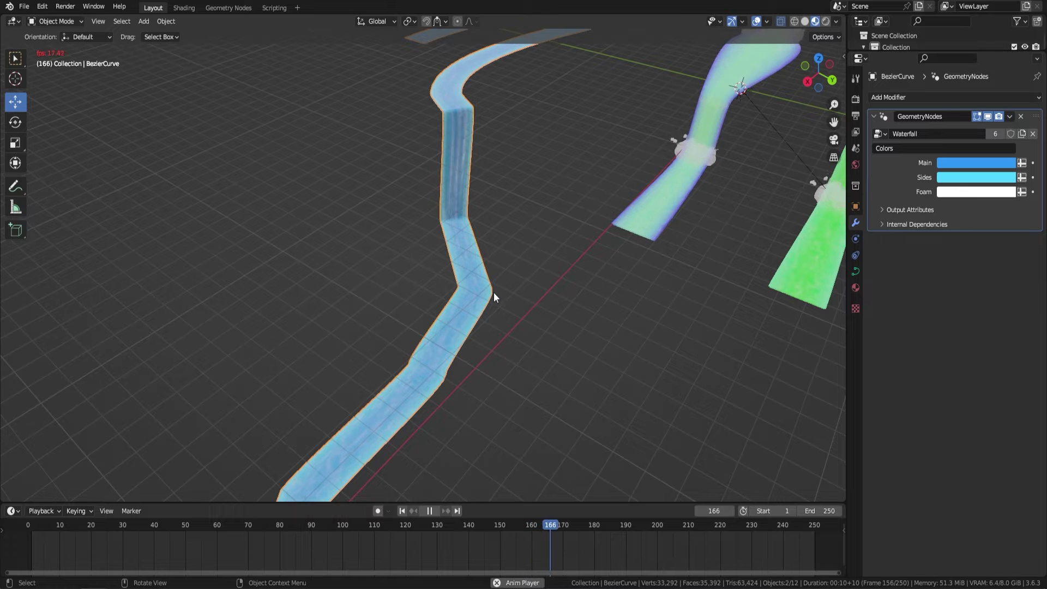
middle_drag(493, 293, 529, 320)
shift+middle_drag(530, 319, 534, 291)
- Stop playback and, in Edit Mode without proportional editing, move one handle of the lower stream's middle bend point to smooth the bend
key(Tab)
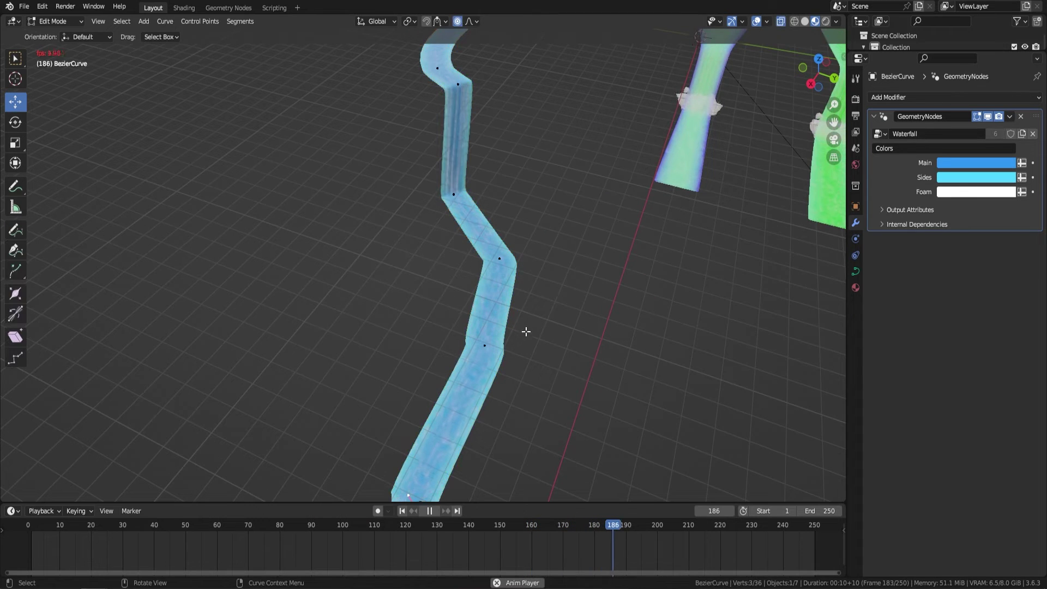
key(space)
click(504, 362)
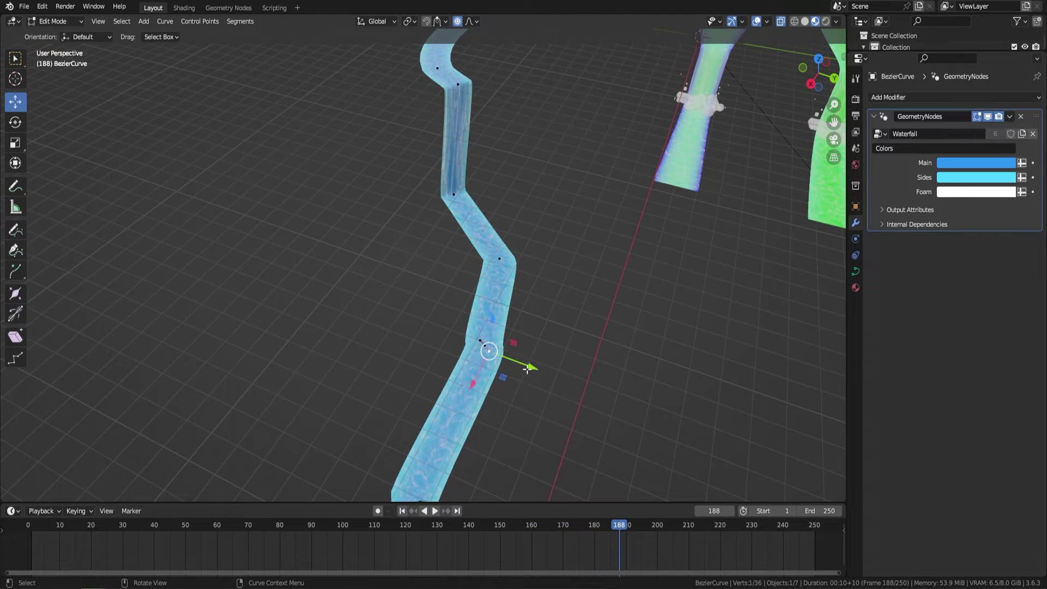
key(g)
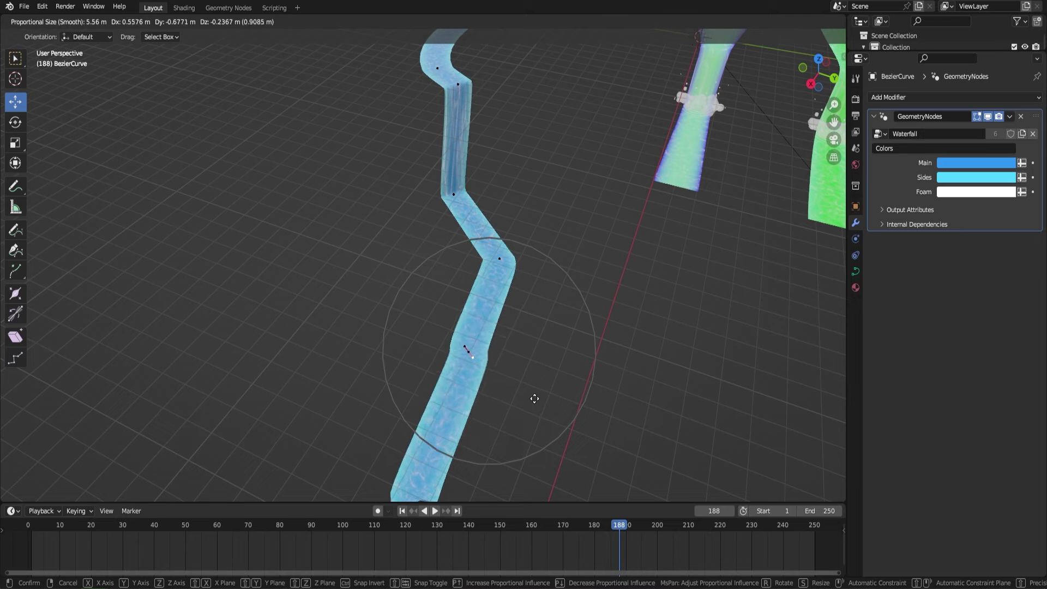
click(532, 359)
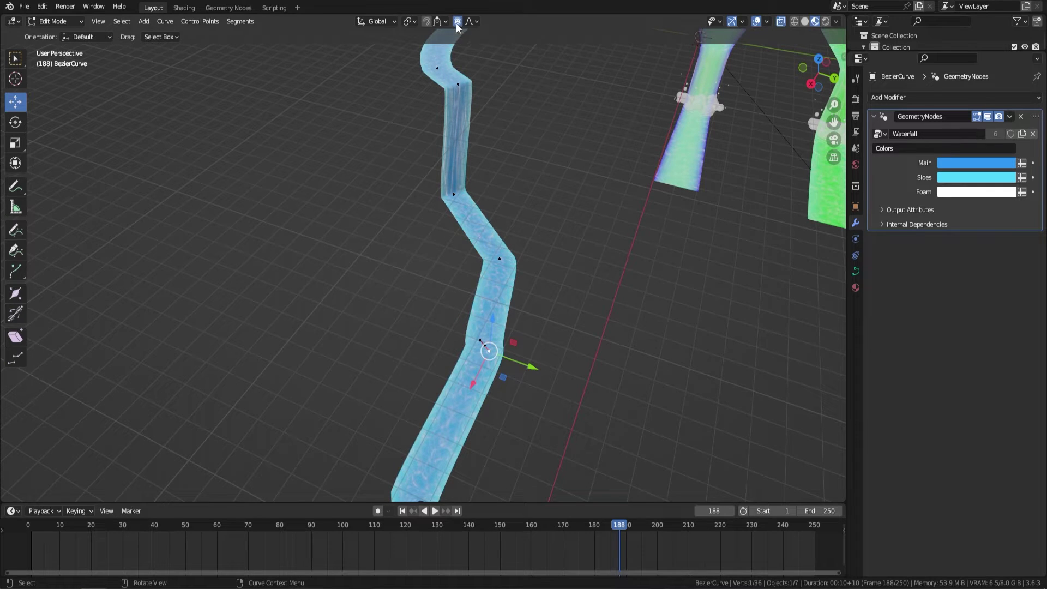
key(g)
click(522, 372)
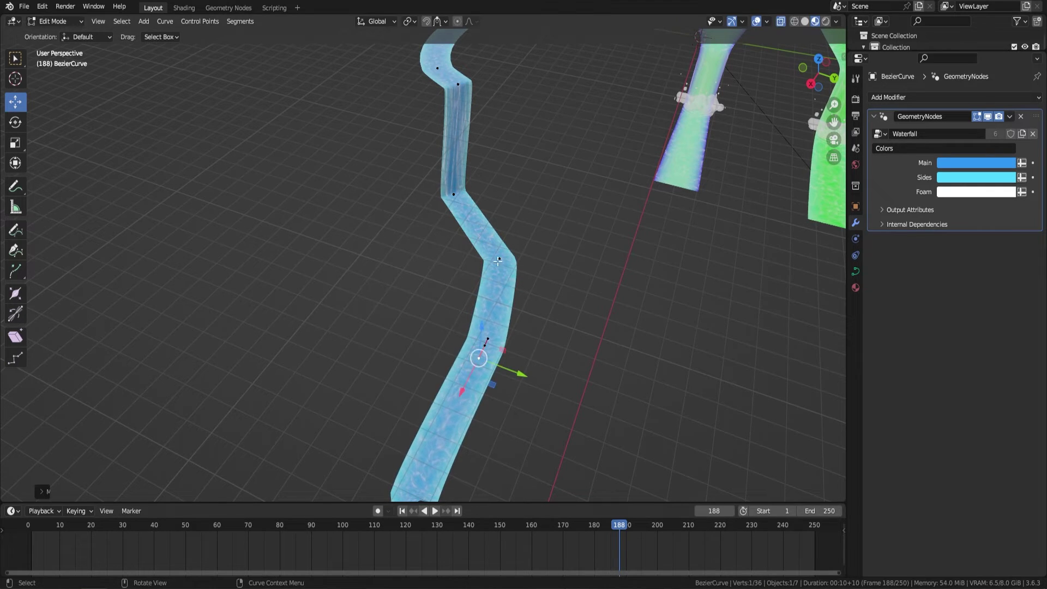
- Reposition a handle of the first bend point after the waterfall drop, and leave Edit Mode
click(498, 261)
key(g)
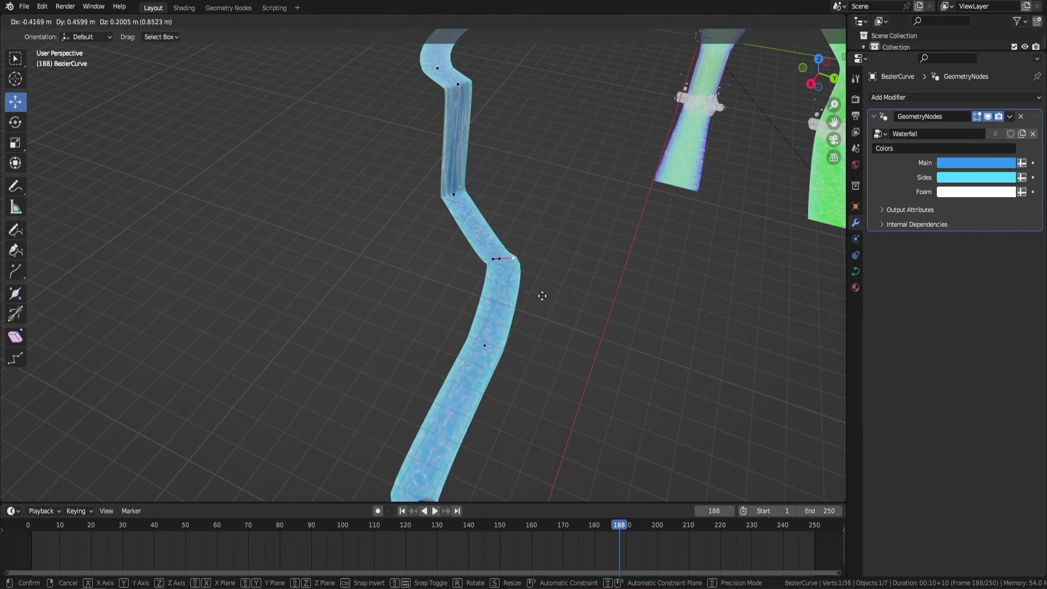
click(530, 307)
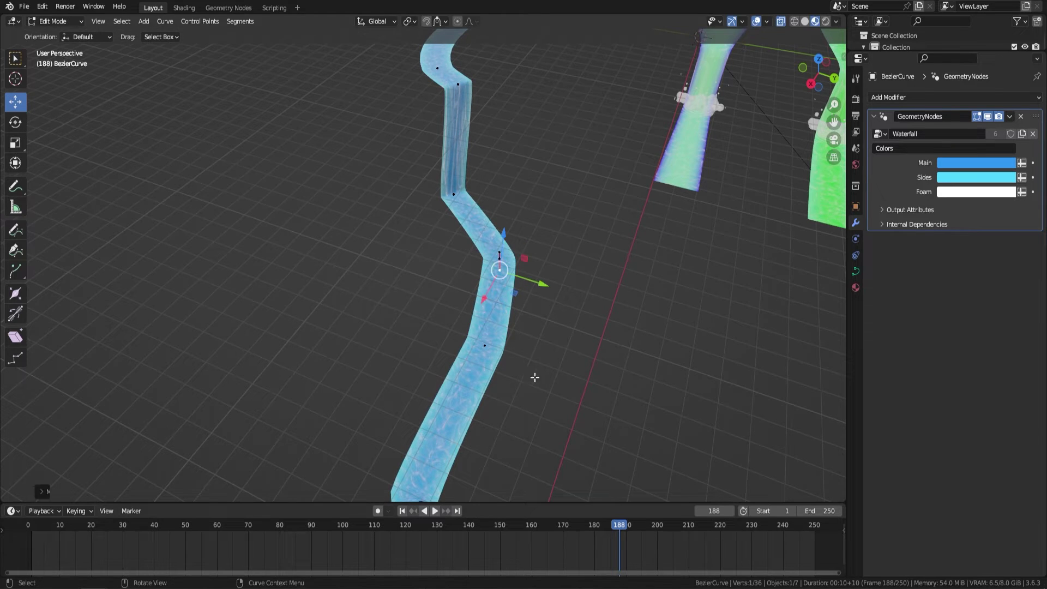
middle_drag(535, 377, 658, 194)
middle_drag(477, 274, 424, 126)
shift+middle_drag(470, 159, 458, 207)
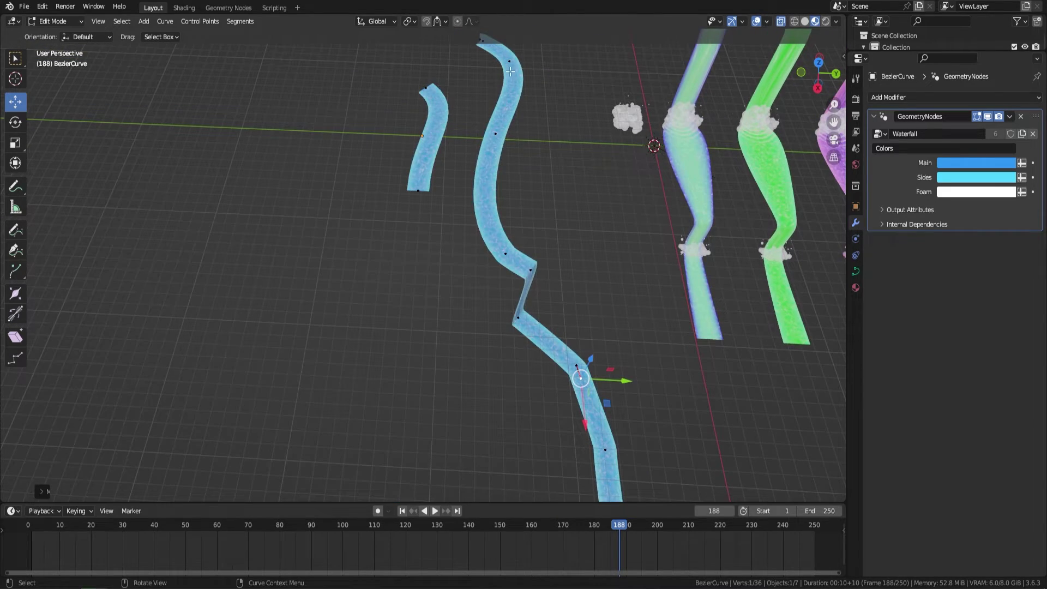
middle_drag(517, 244, 503, 110)
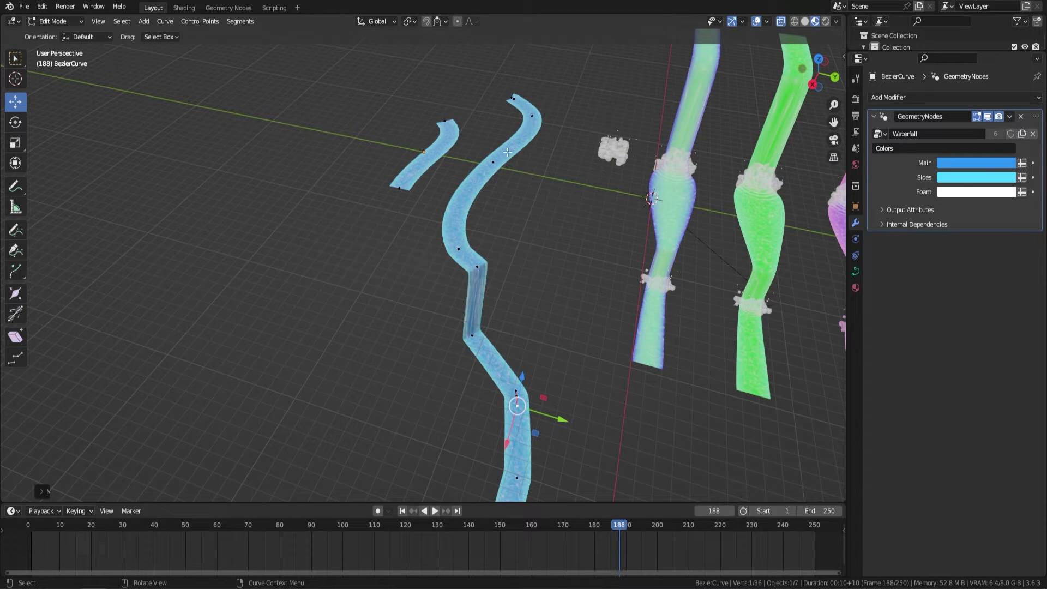
key(Tab)
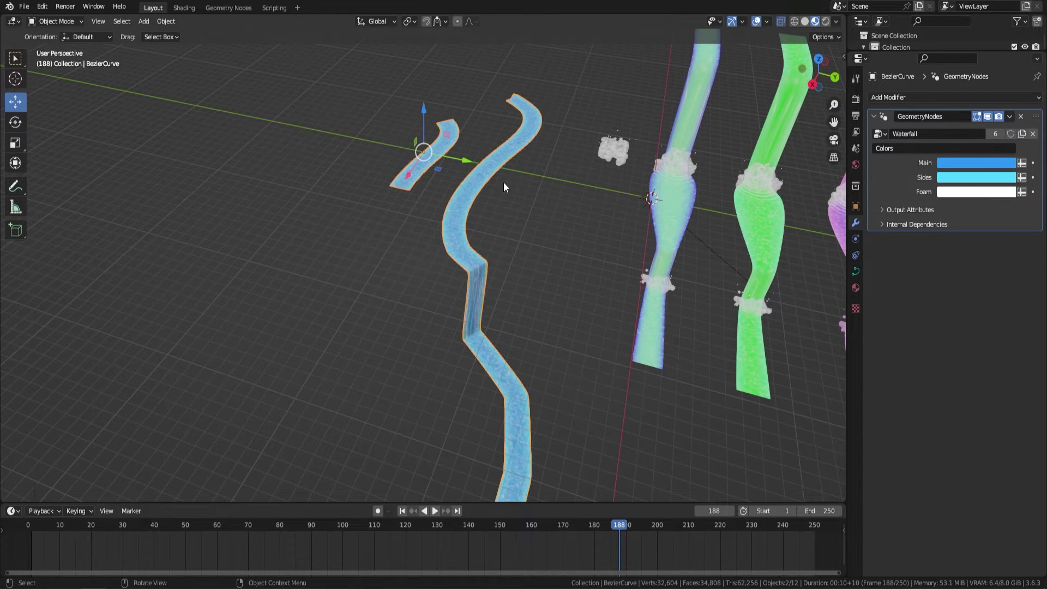
- Collapse the Waterfall modifier and add a second Geometry Nodes modifier using the Splashes node group to the stream curve
click(880, 134)
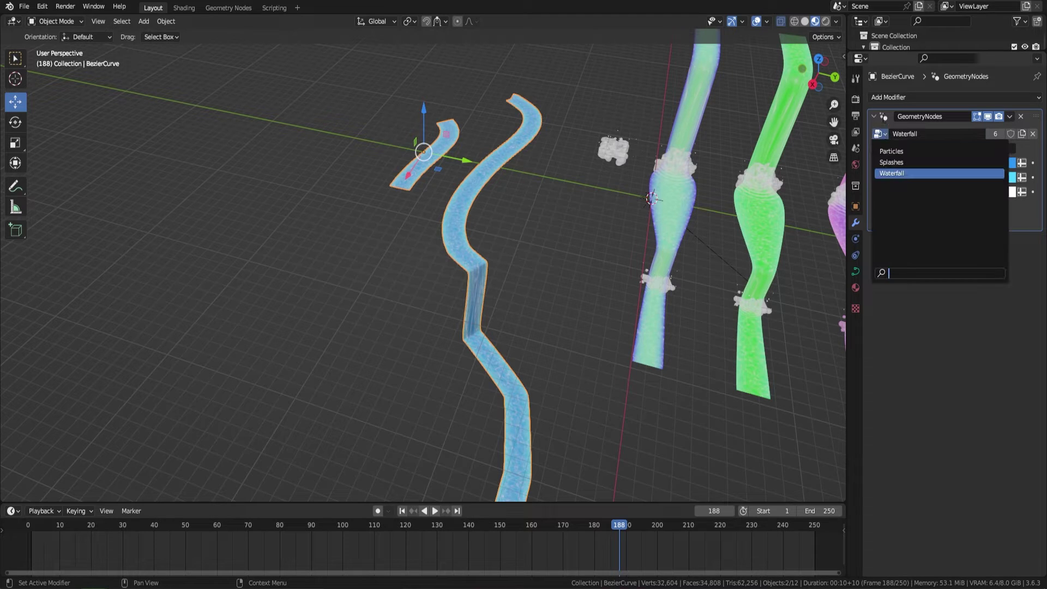
click(881, 135)
click(873, 117)
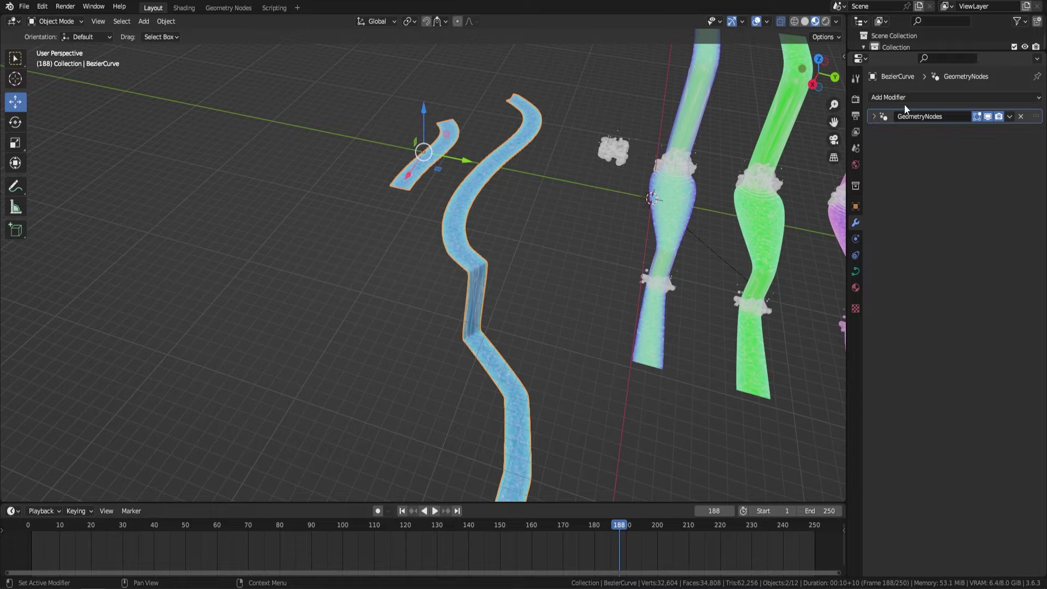
click(897, 97)
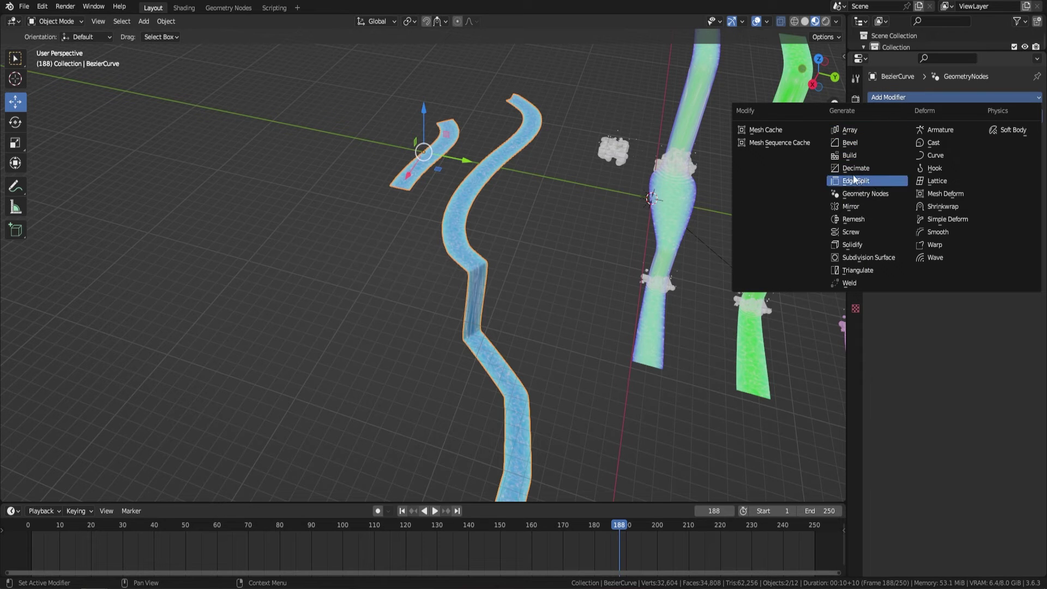
click(873, 194)
click(880, 150)
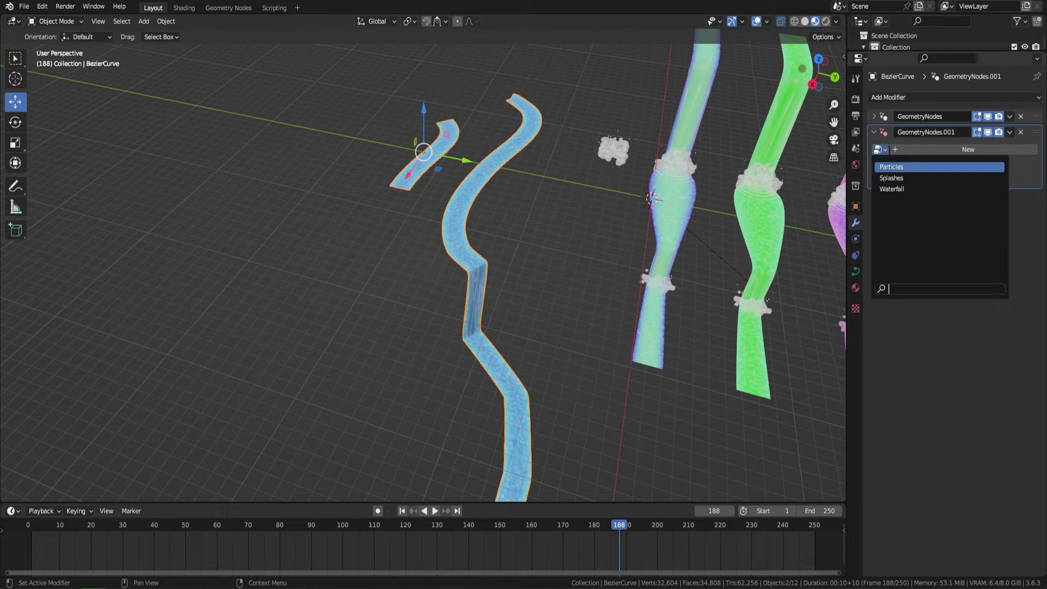
click(914, 178)
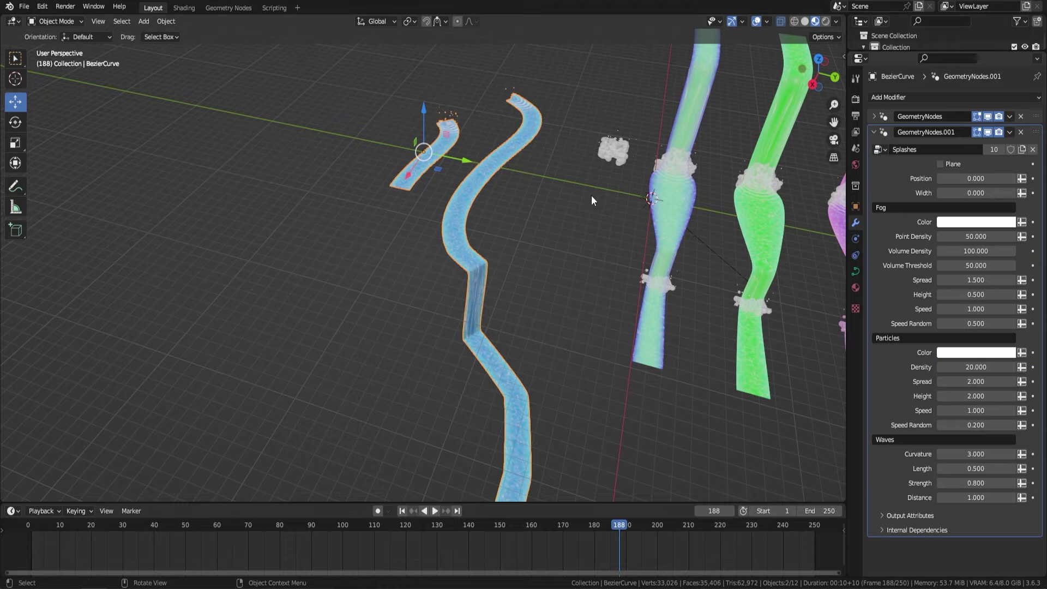
- Delete the short original curve beside the long stream in Edit Mode
middle_drag(591, 195, 385, 136)
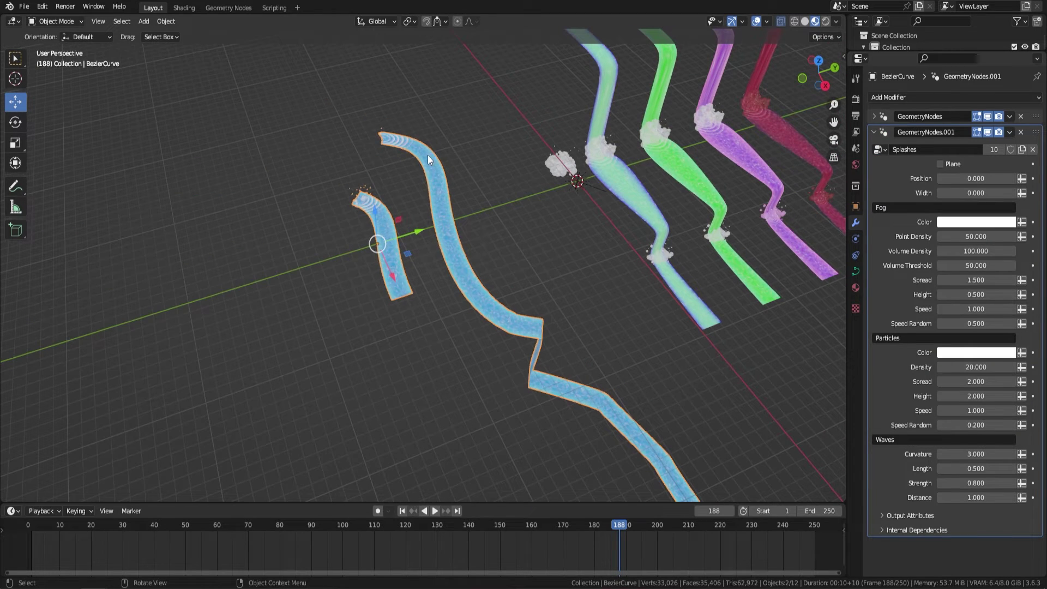
key(Tab)
click(373, 210)
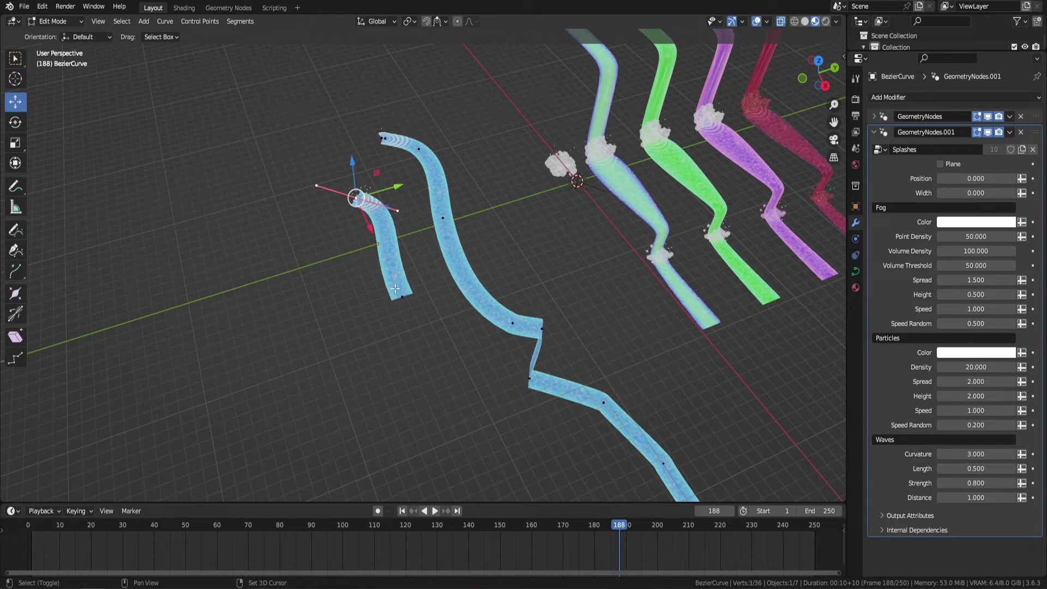
shift+click(376, 244)
key(x)
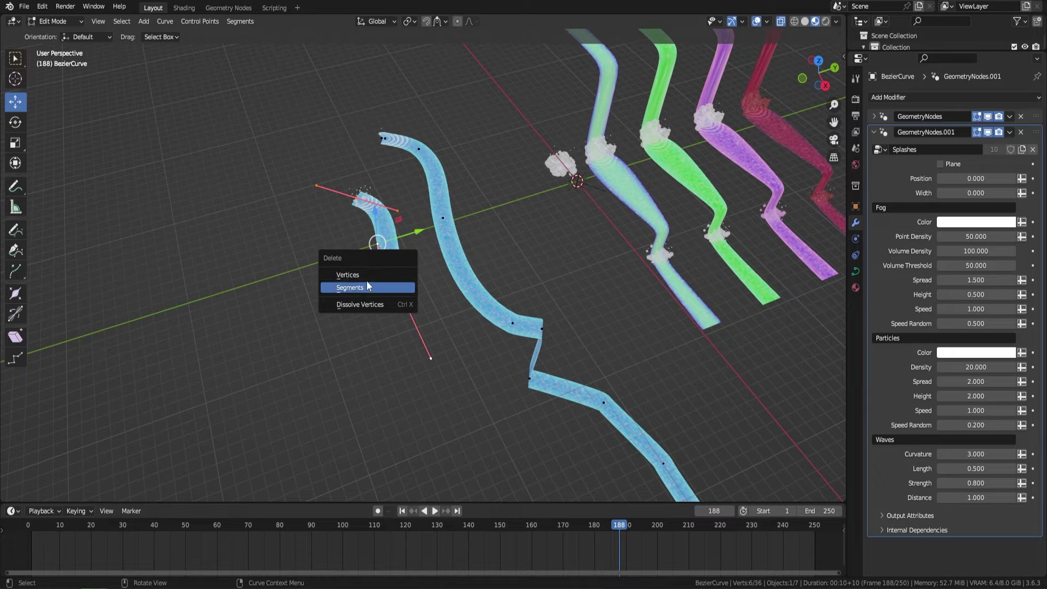
click(367, 287)
scroll(374, 158, up, 3)
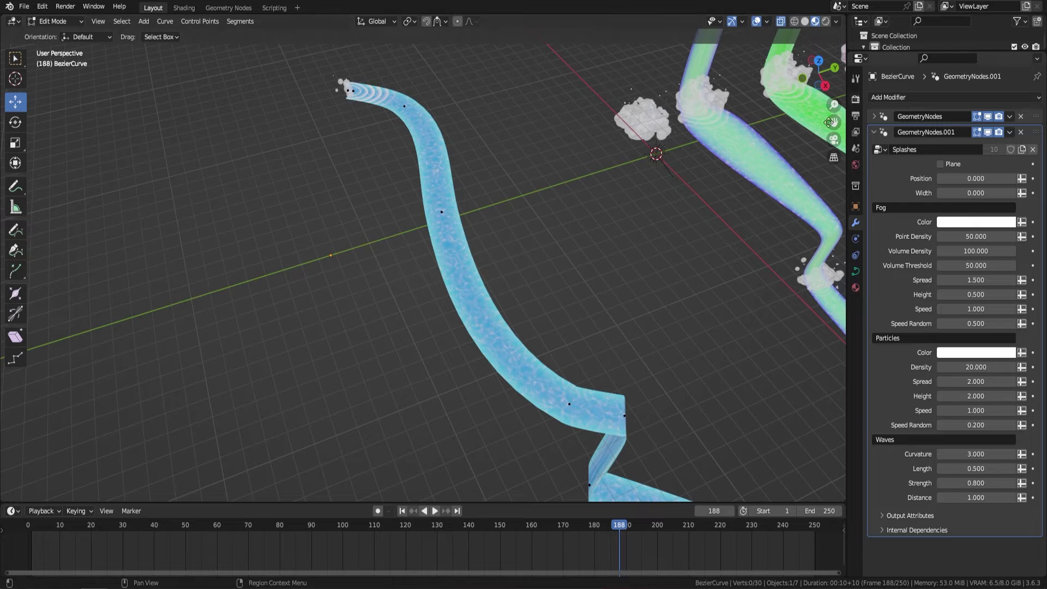
- Set the Splashes Position to 38.150 at the foot of the drop and play the animation to check the waves
drag(976, 178, 1045, 179)
middle_drag(607, 222, 413, 281)
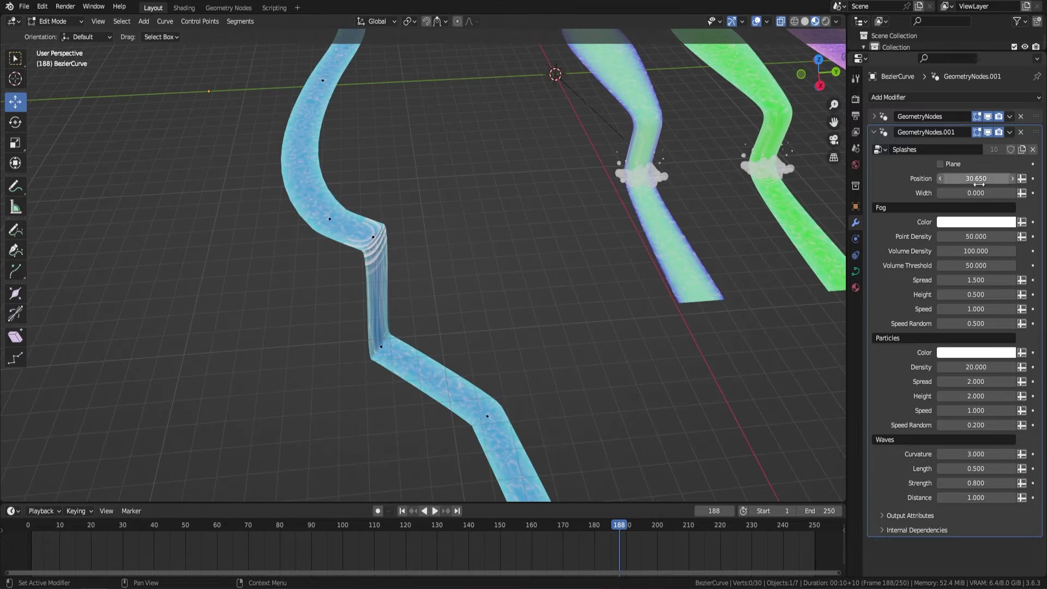
drag(976, 179, 987, 179)
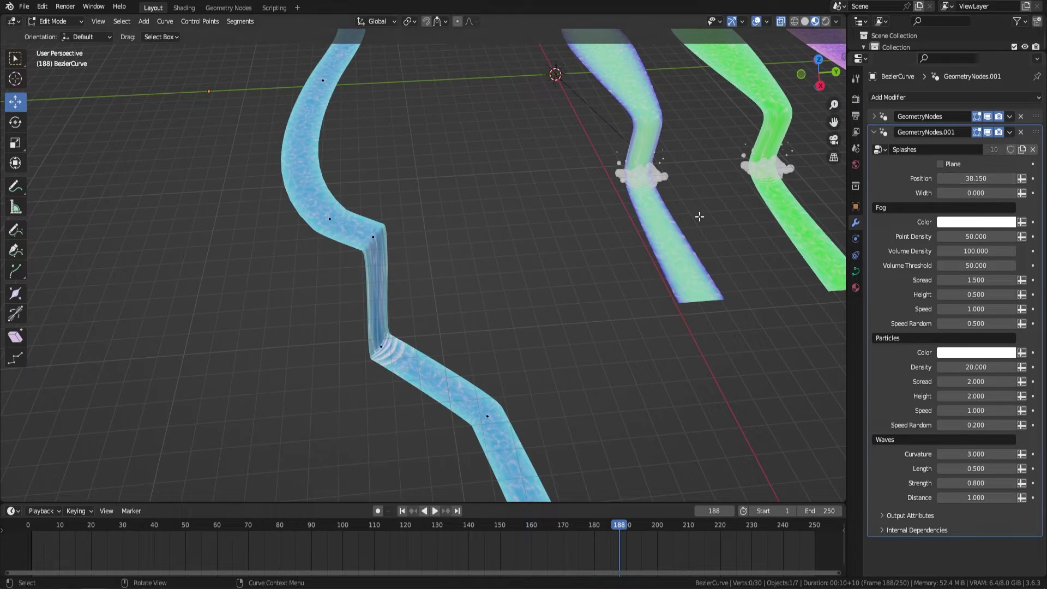
middle_drag(701, 217, 430, 164)
key(space)
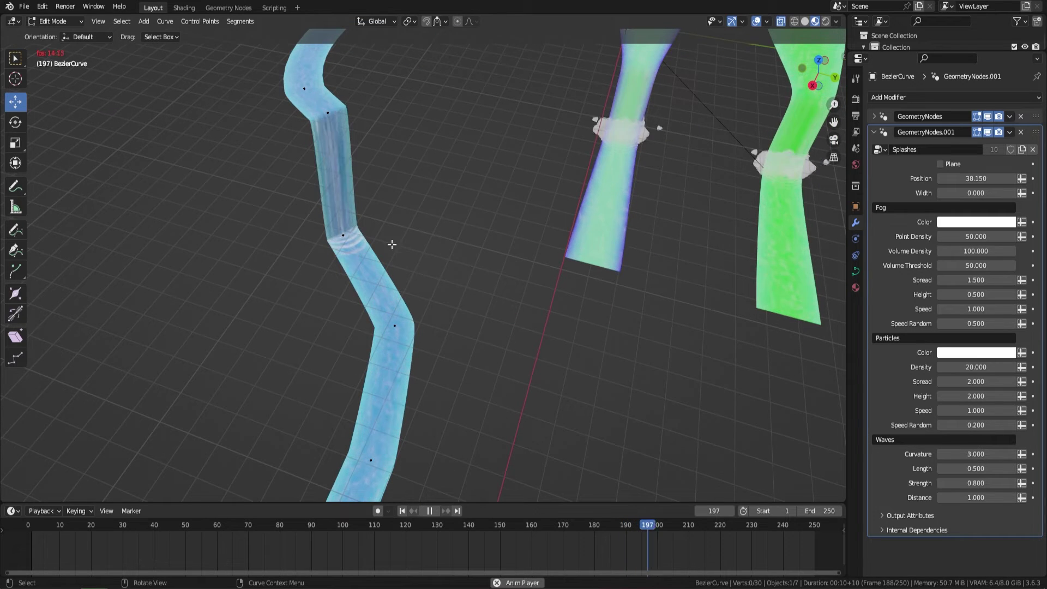
shift+middle_drag(463, 208, 544, 229)
scroll(545, 227, up, 4)
key(space)
- Set the Splashes Width to 2.610 to spread splashes across the foot of the drop, and start playback
drag(957, 197, 979, 197)
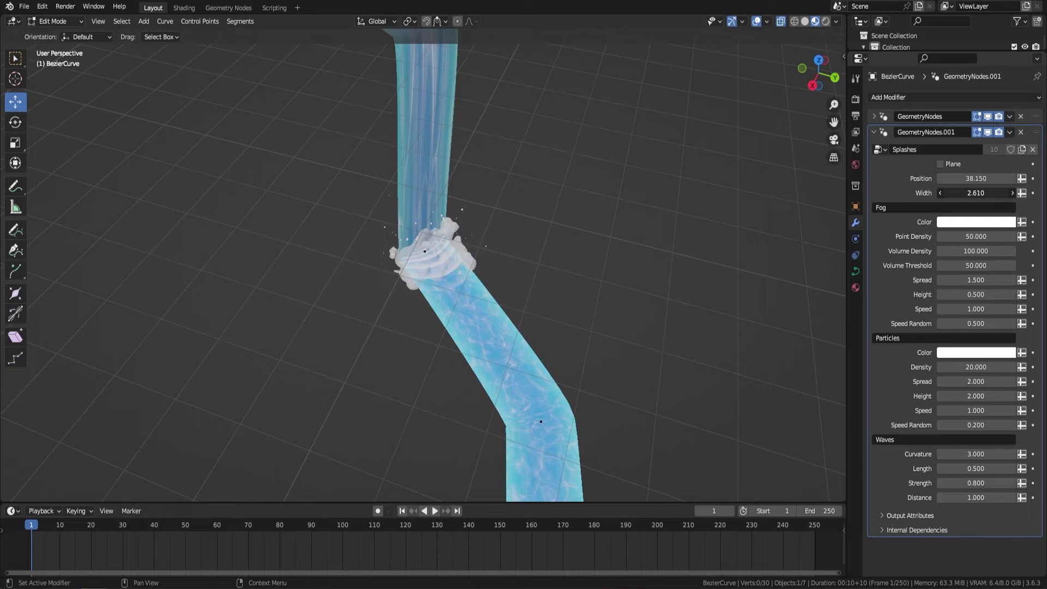
middle_drag(599, 249, 554, 241)
key(space)
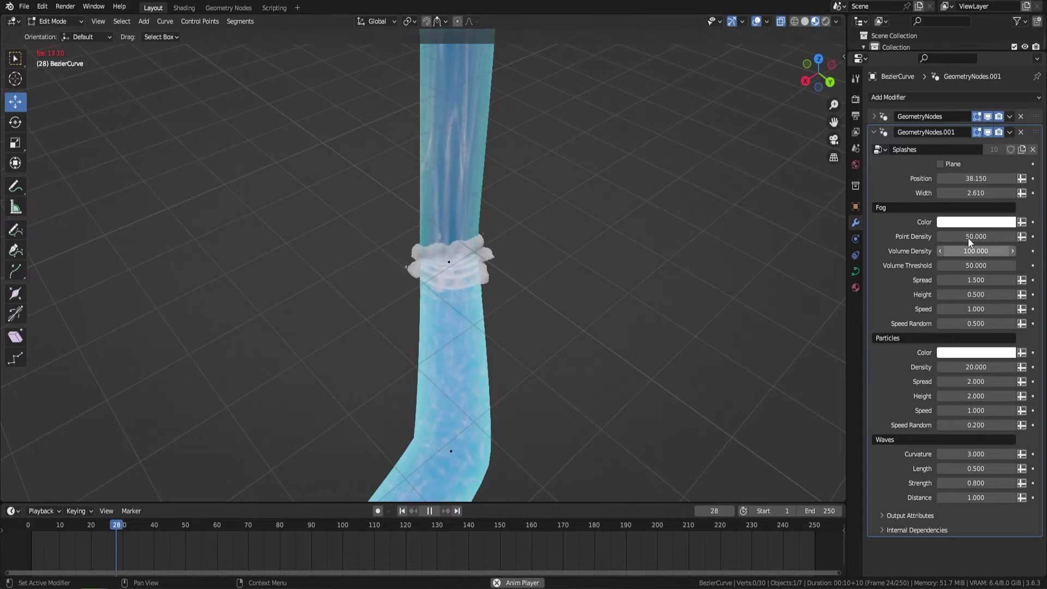
- Set the fog's Volume Density to 101.470, Height to 1.190 and Spread to 1.680 during playback, and stop the animation
drag(969, 251, 983, 251)
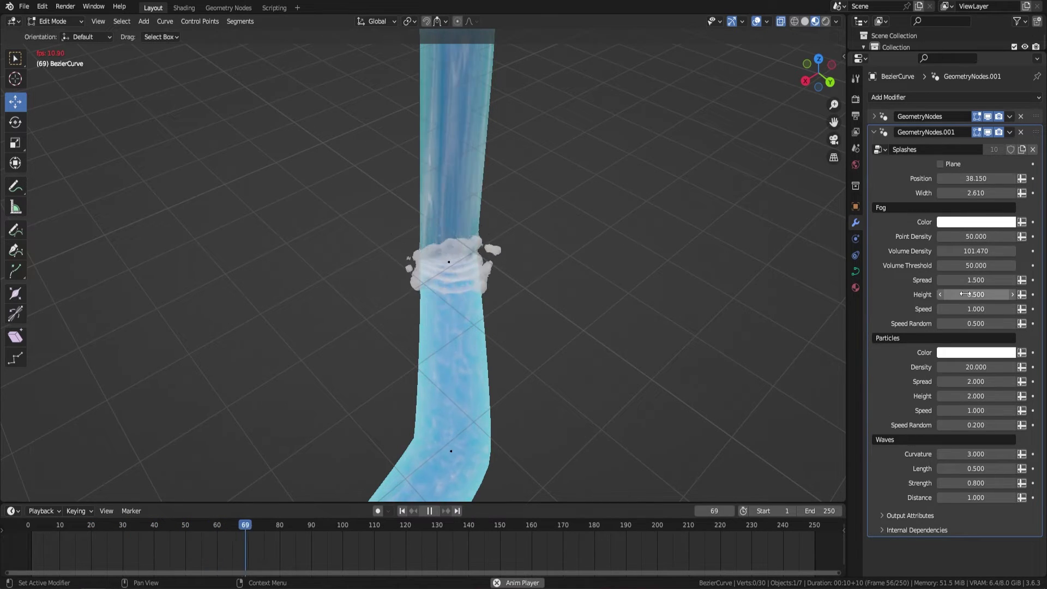
drag(964, 294, 912, 301)
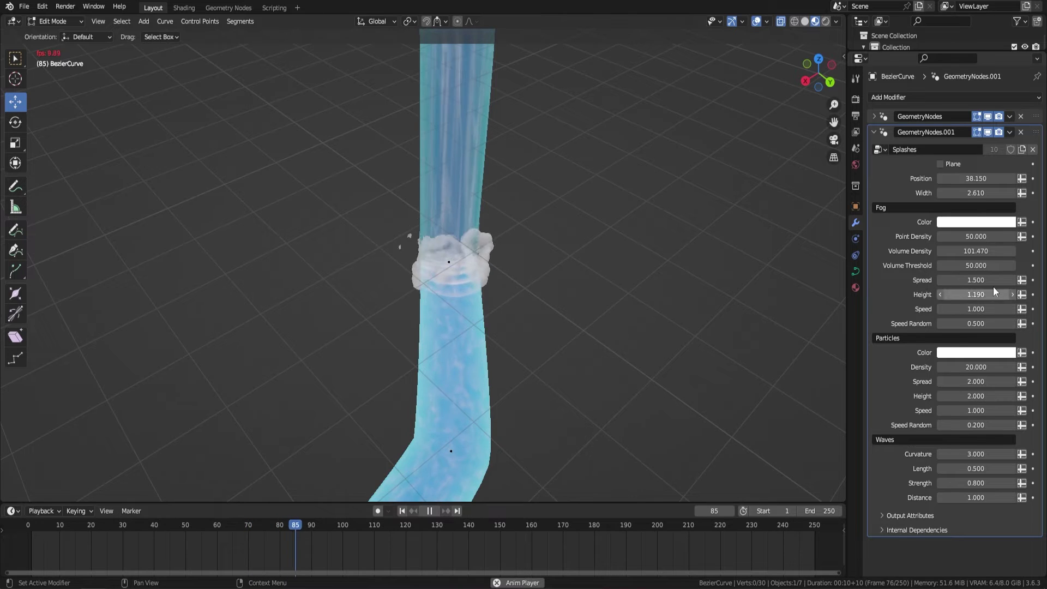
drag(990, 280, 1010, 280)
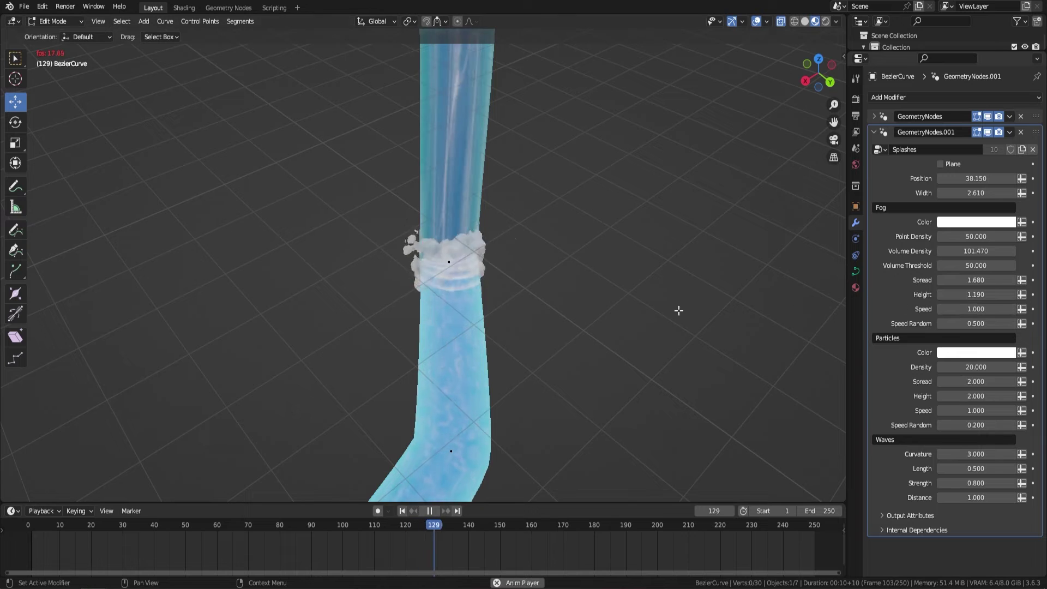
key(space)
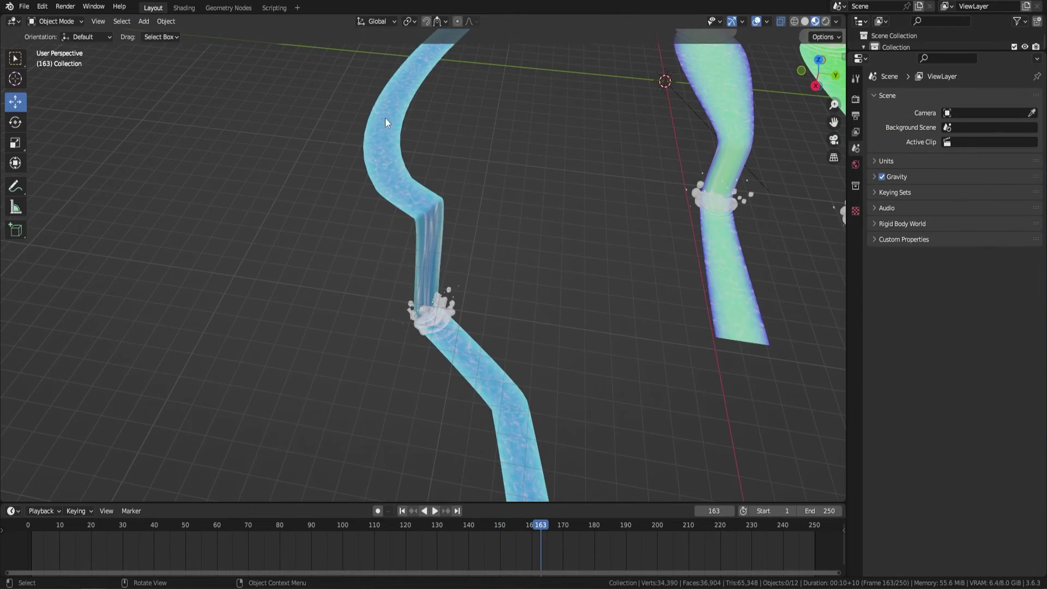
- Select the stream, collapse its first Splashes modifier and add another Geometry Nodes modifier with the Splashes node group
middle_drag(385, 118, 432, 207)
middle_drag(395, 164, 447, 194)
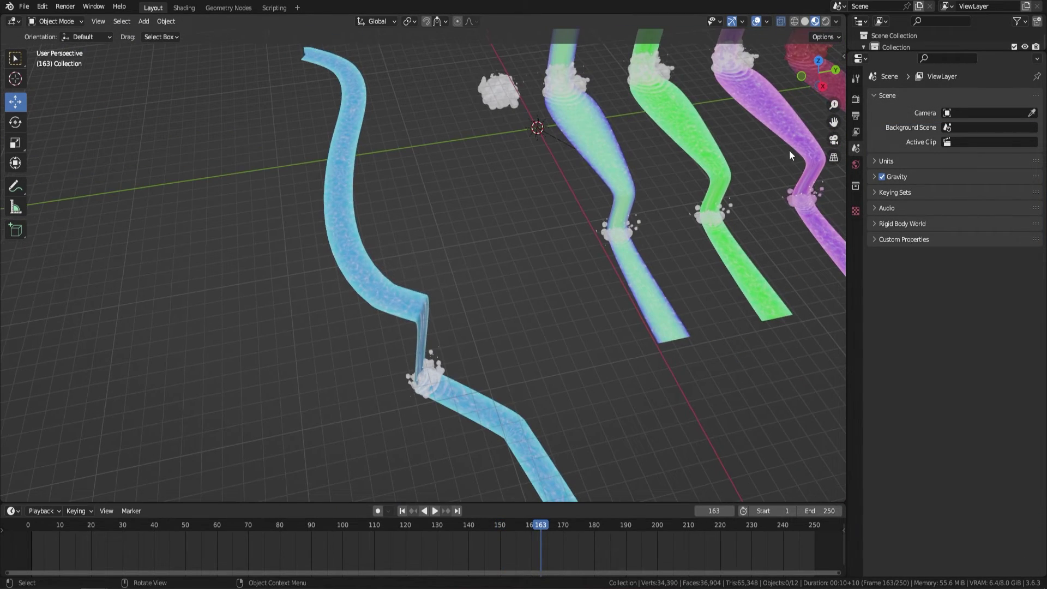
click(418, 304)
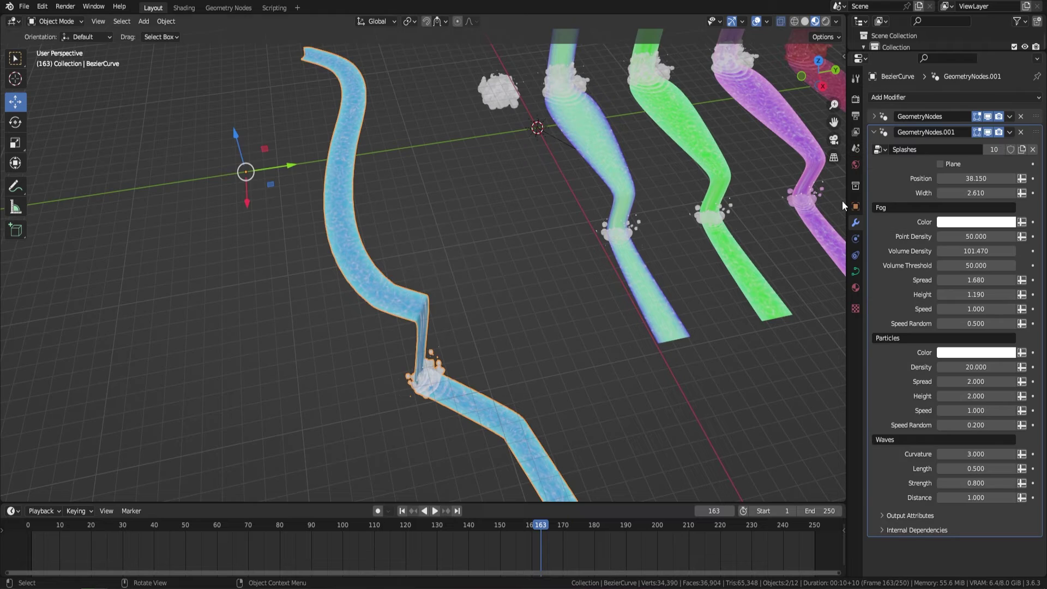
click(875, 133)
click(879, 101)
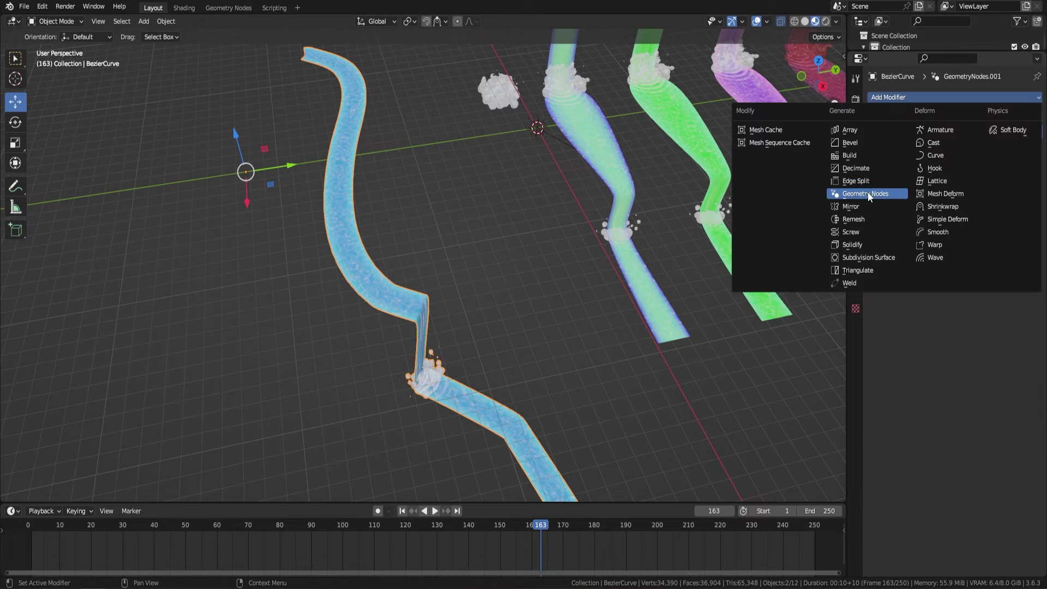
click(867, 193)
click(879, 165)
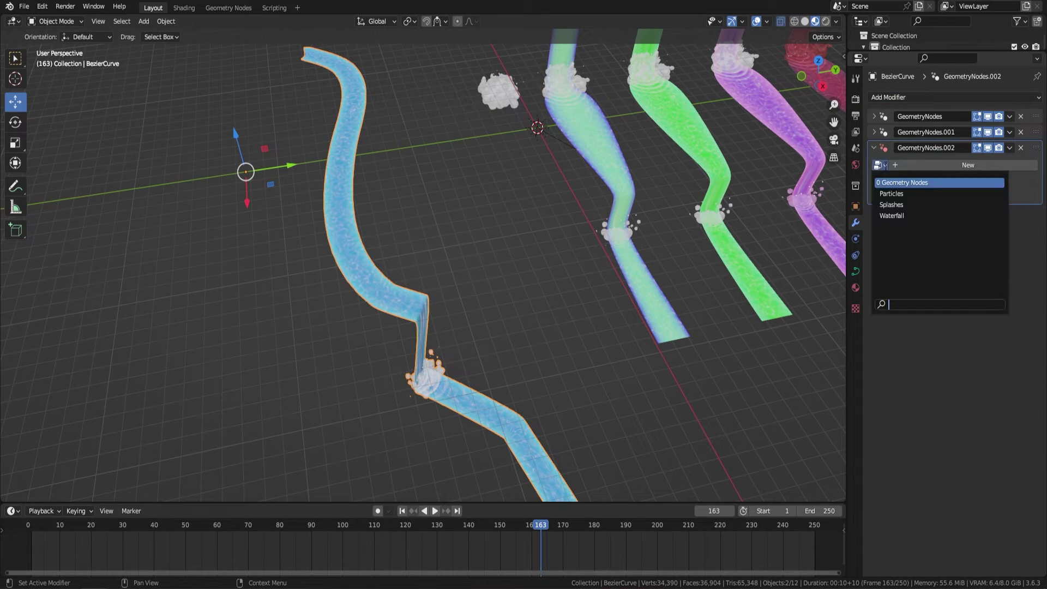
click(909, 205)
- Set the new Splashes modifier's Position to 30.440 at the top edge of the drop, and play the animation
middle_drag(427, 182, 438, 304)
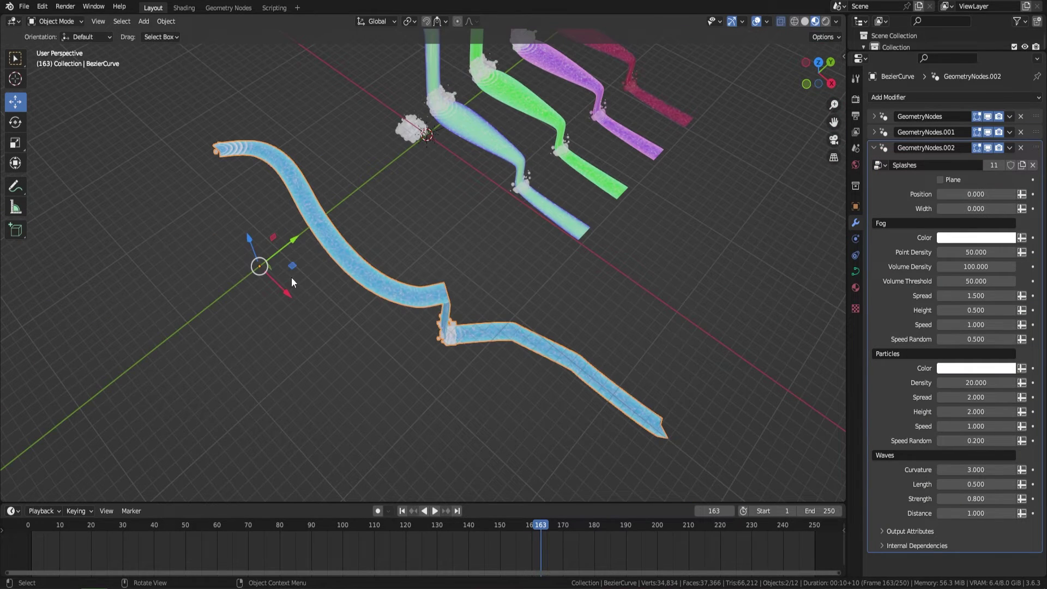
drag(975, 193, 1043, 194)
middle_drag(622, 254, 519, 220)
key(space)
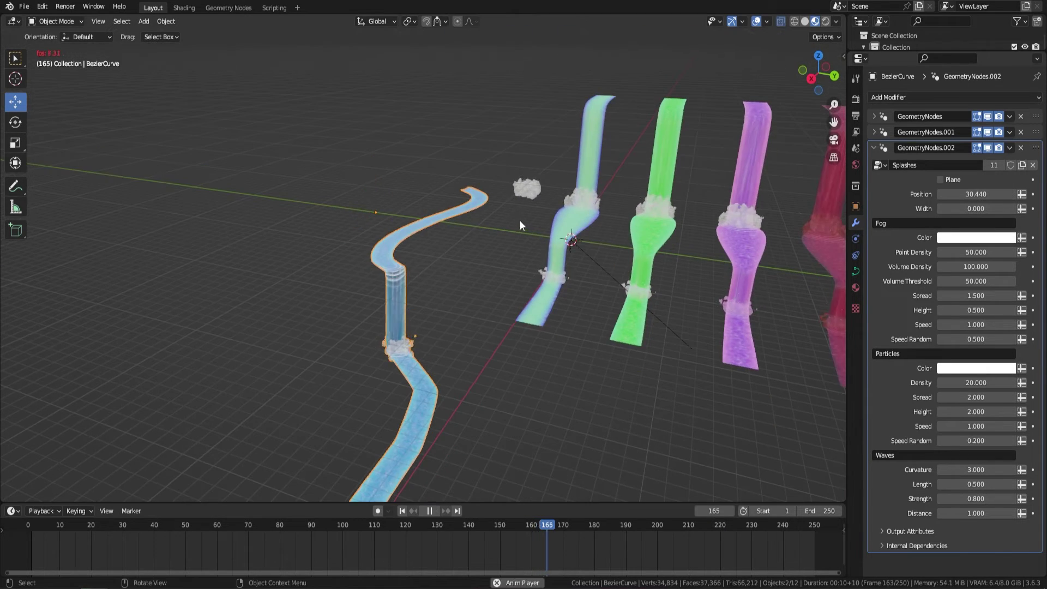
scroll(480, 261, up, 4)
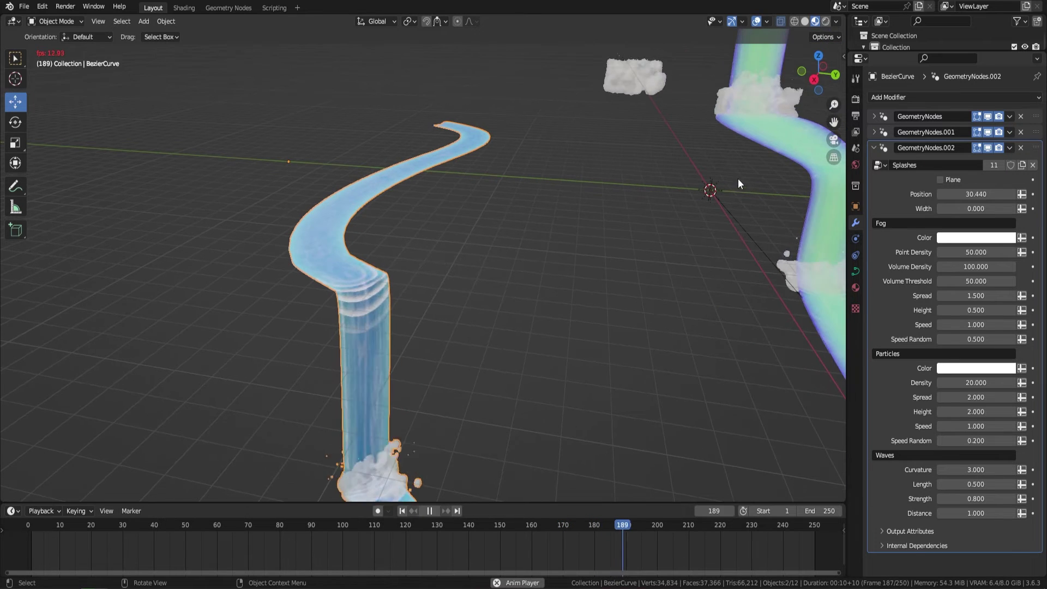
- Set the upper Splashes modifier's Width to 0.460, Position to 31.040 and particle Spread to 21.850, and stop the animation
drag(977, 209, 1020, 209)
middle_drag(579, 244, 637, 260)
click(972, 194)
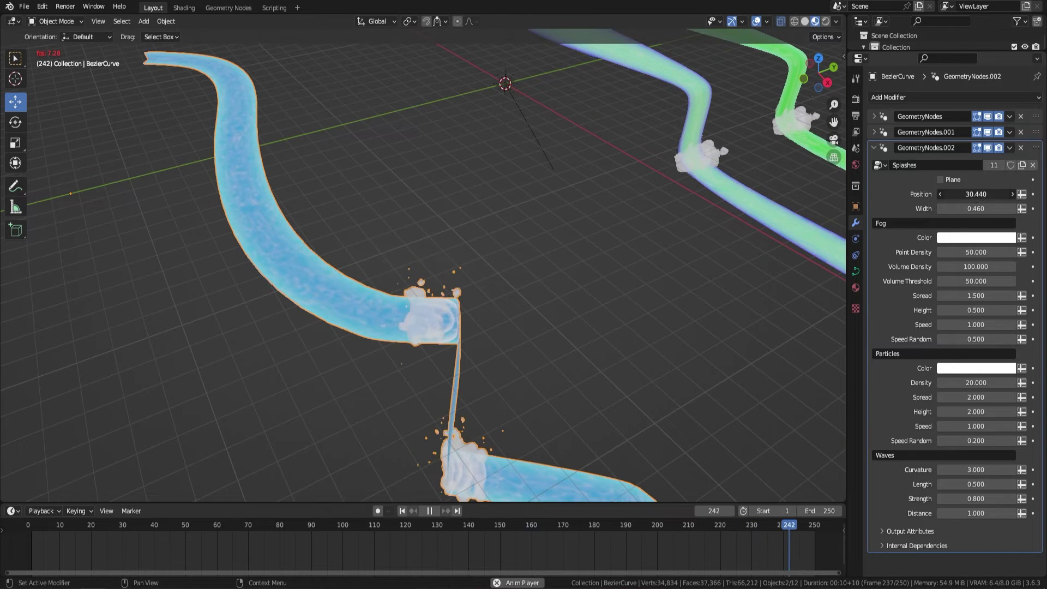
key(Return)
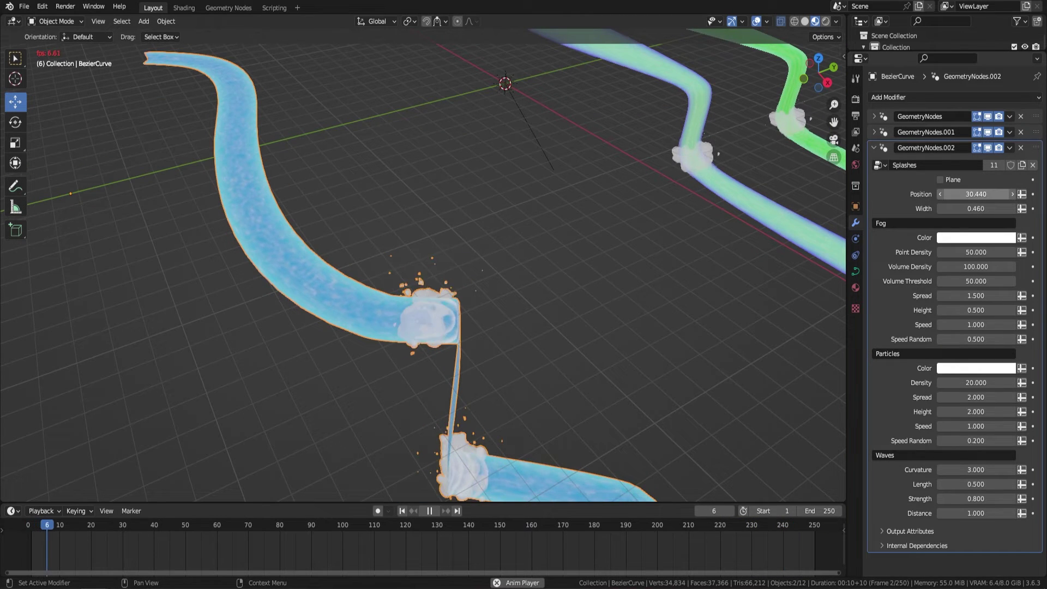
drag(972, 194, 1005, 195)
middle_drag(522, 216, 664, 175)
key(space)
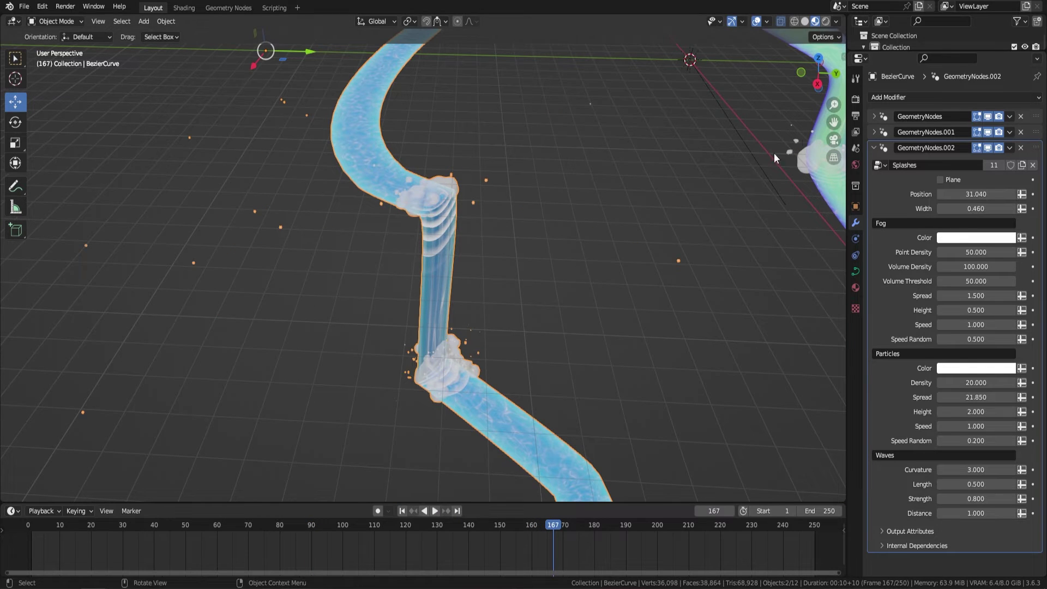
- Remove the second Splashes modifier, the one at the top of the drop, from the stream
click(1021, 148)
middle_drag(469, 221, 451, 191)
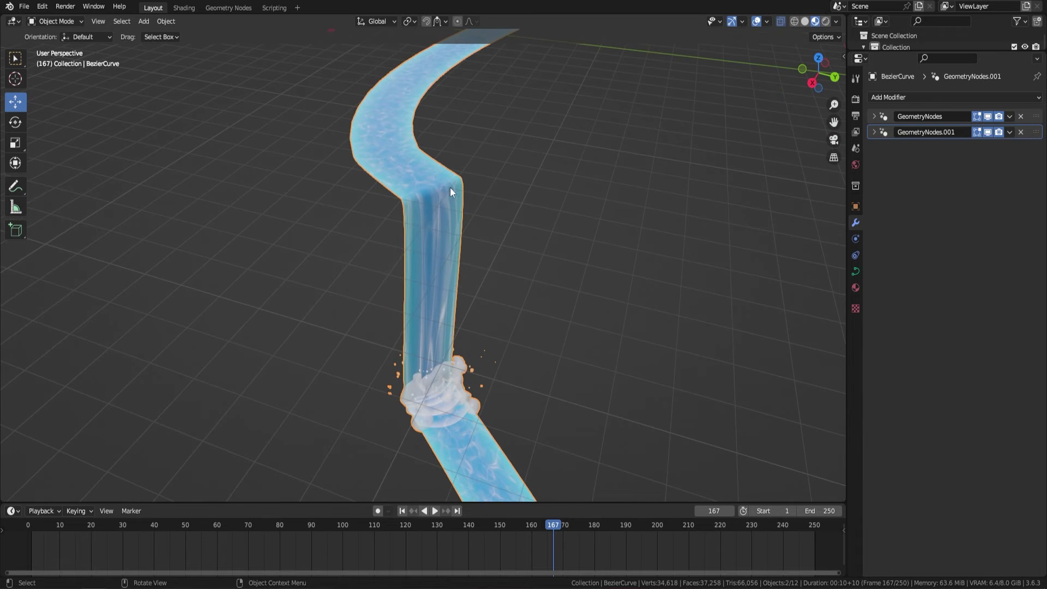
scroll(490, 241, down, 4)
- Snap the 3D cursor to the selected curve point at the top of the drop, and return to Object Mode
key(Tab)
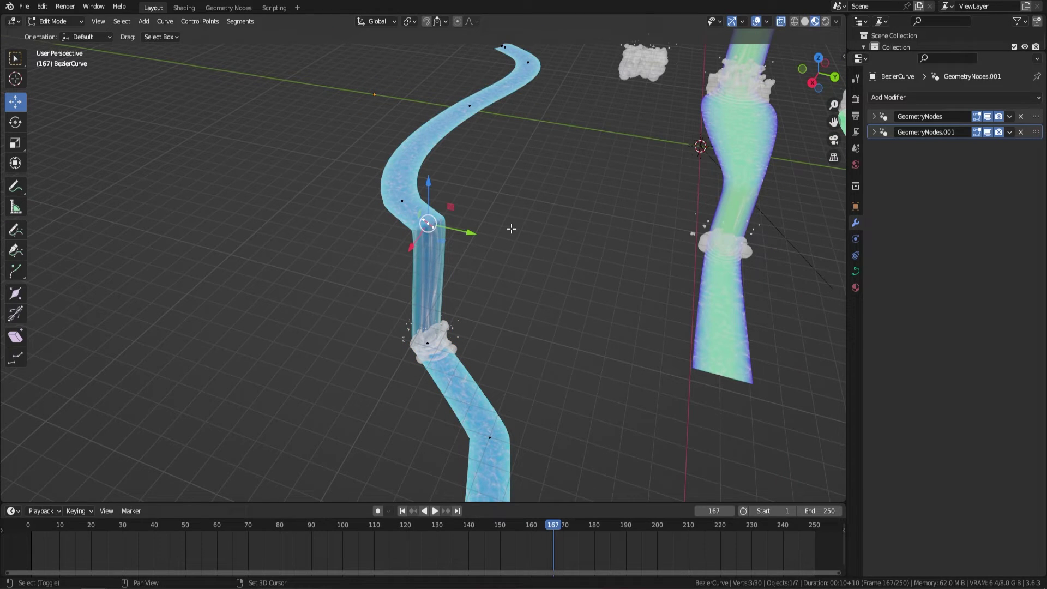
key(shift+s)
click(513, 294)
key(Tab)
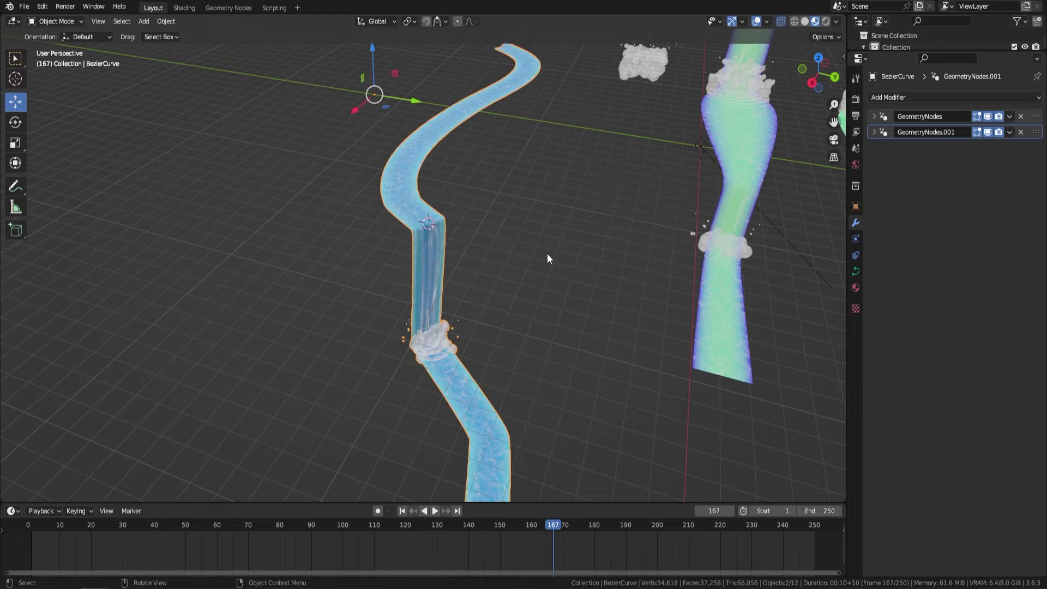
- Add a UV sphere at the 3D cursor and scale it down to fit within the stream's width
key(shift+a)
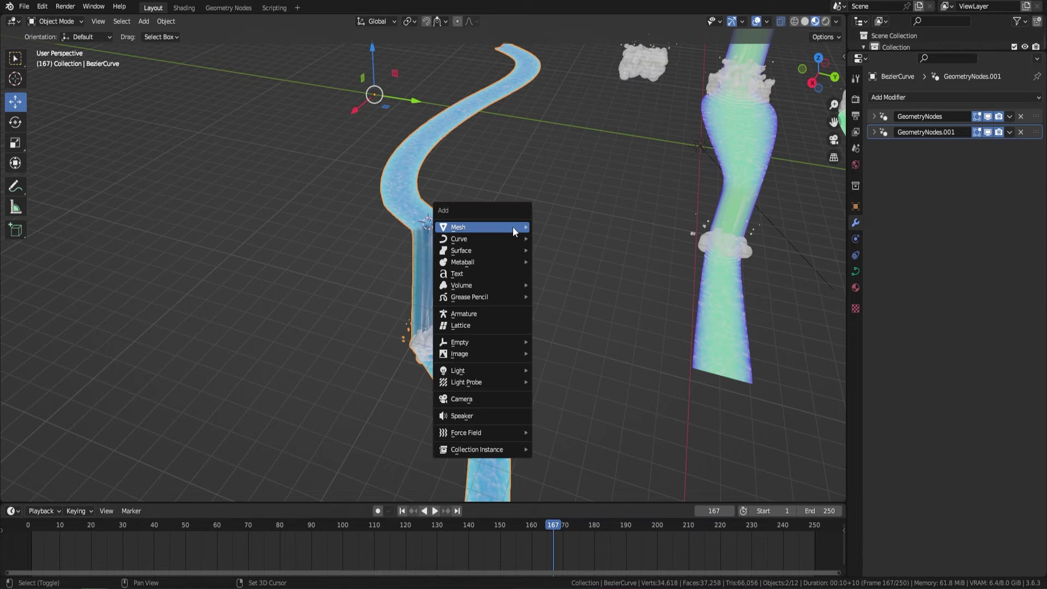
mouse_move(513, 232)
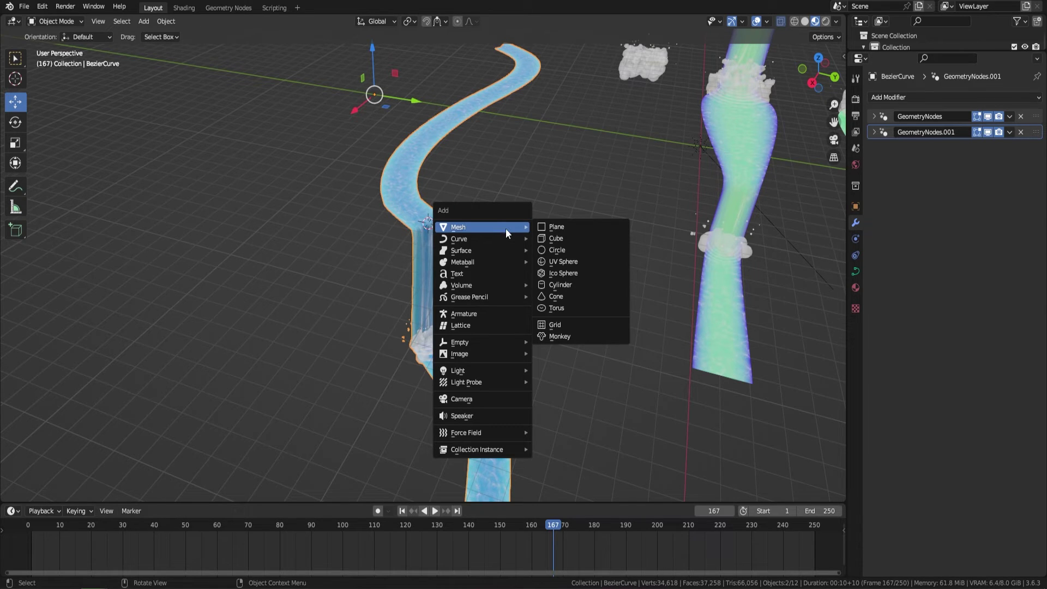
click(583, 263)
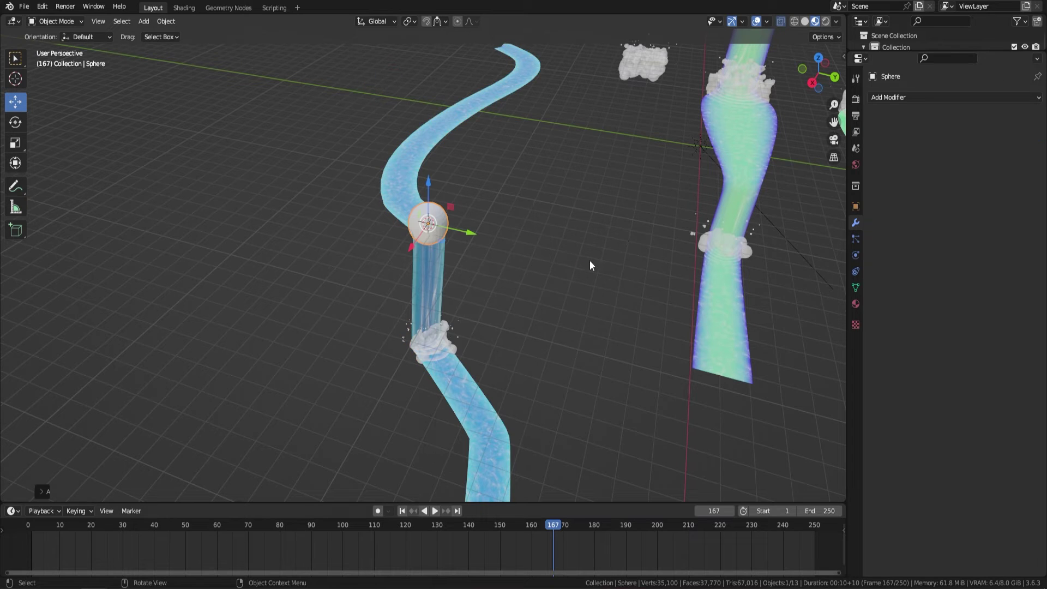
key(s)
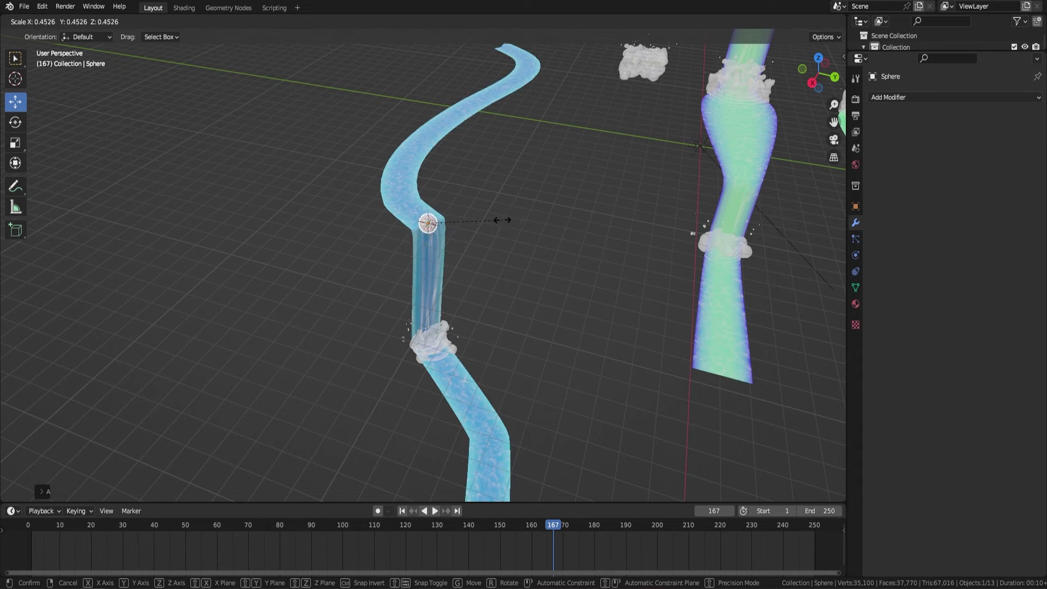
click(478, 253)
- Move the sphere straight down along Z to sit partway down the waterfall's drop, and frame it
middle_drag(477, 251, 451, 174)
key(g)
key(z)
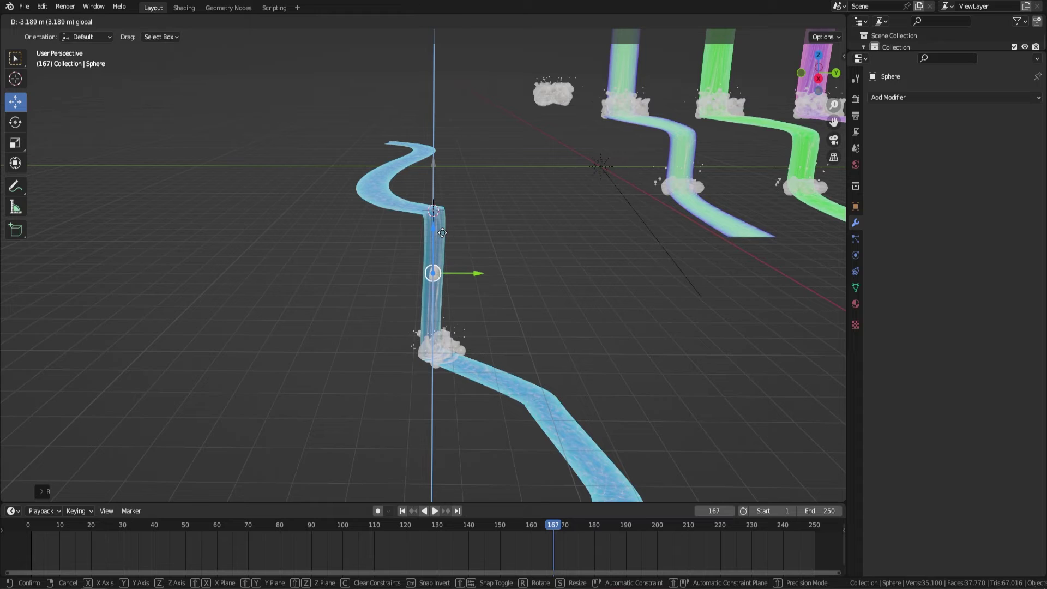
click(501, 260)
key(KP_Decimal)
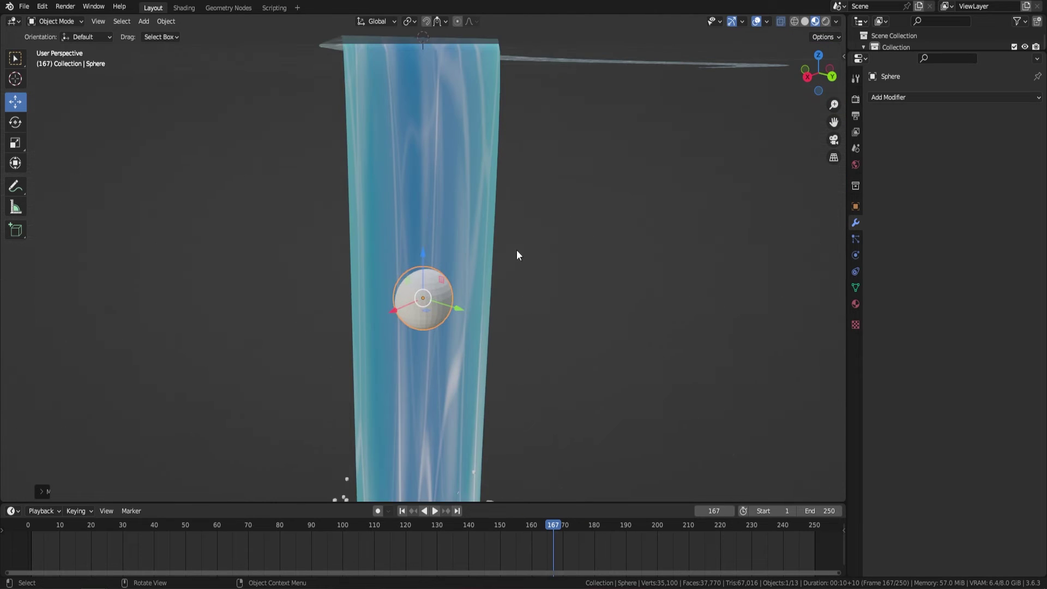
- Give the sphere a new material with a darker grey base color and apply Shade Auto Smooth to it
click(855, 306)
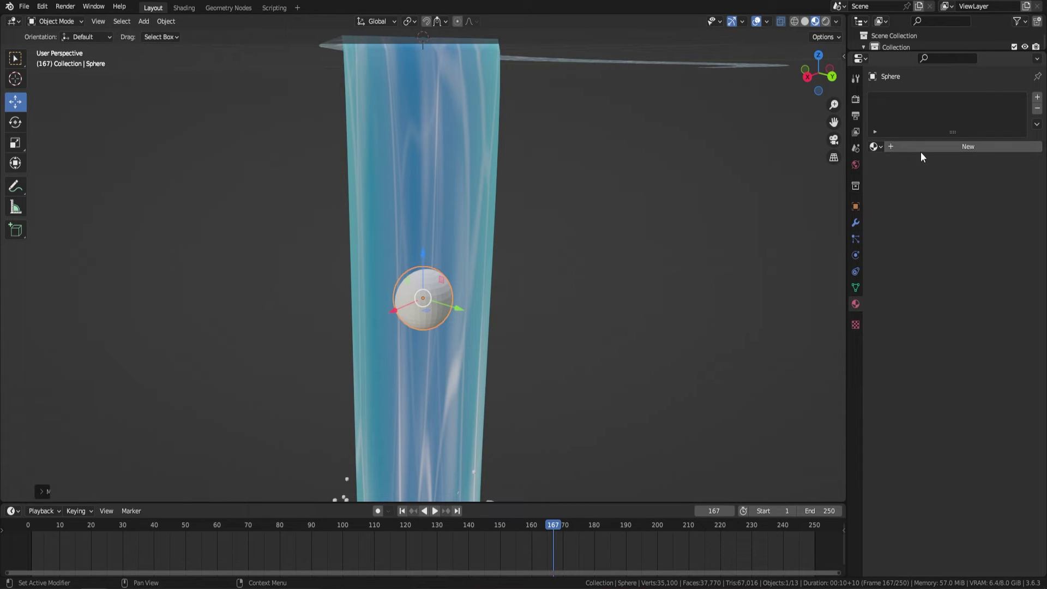
click(944, 146)
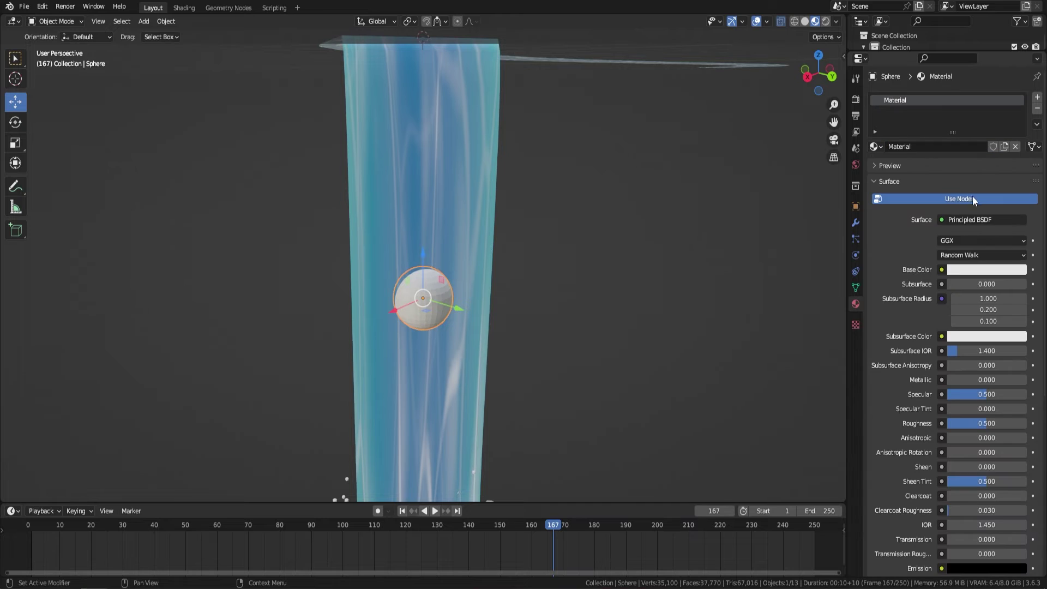
click(985, 270)
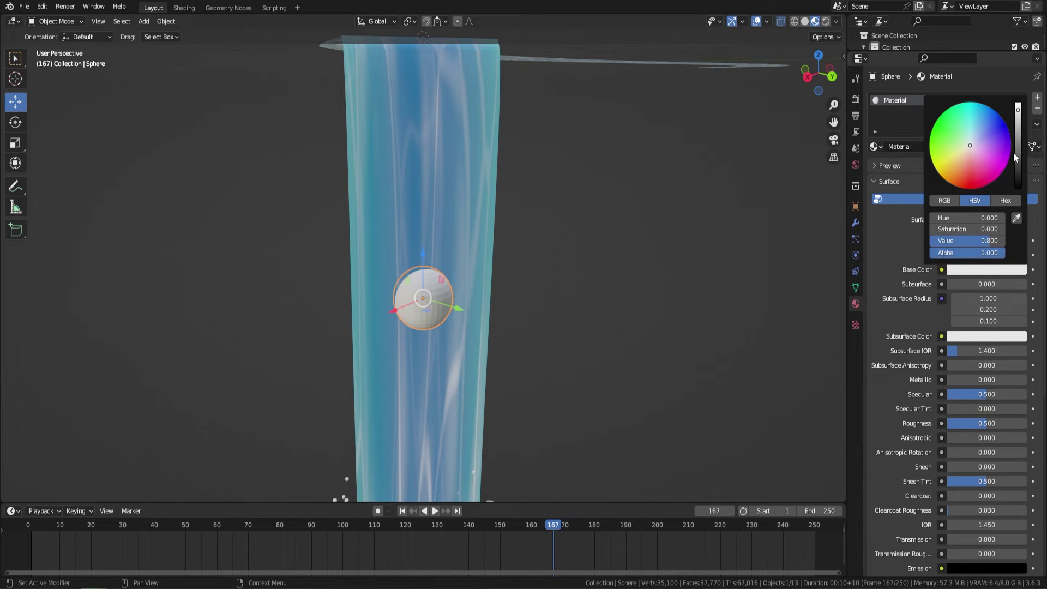
drag(1014, 155, 1019, 156)
right_click(577, 219)
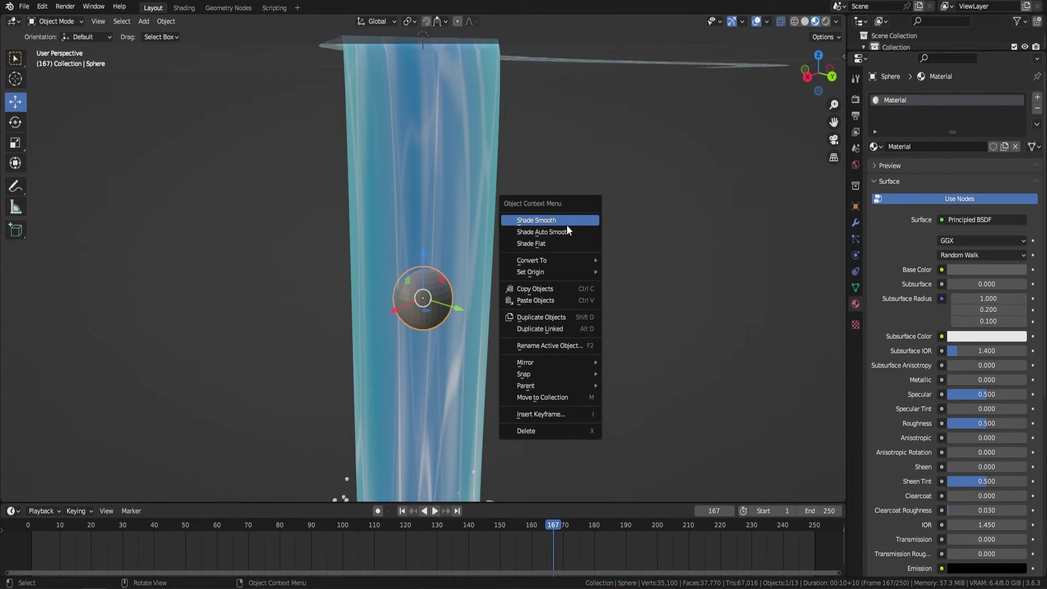
click(565, 232)
middle_drag(547, 201, 549, 233)
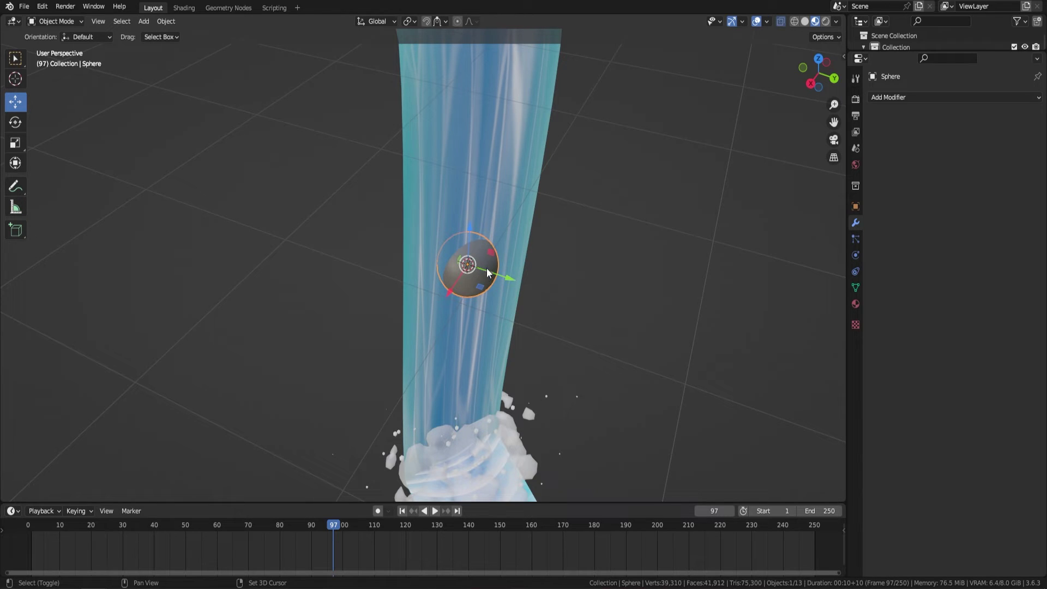
- Duplicate the sphere in place and add a Geometry Nodes modifier with the Waterfall node group to the copy
key(shift+d)
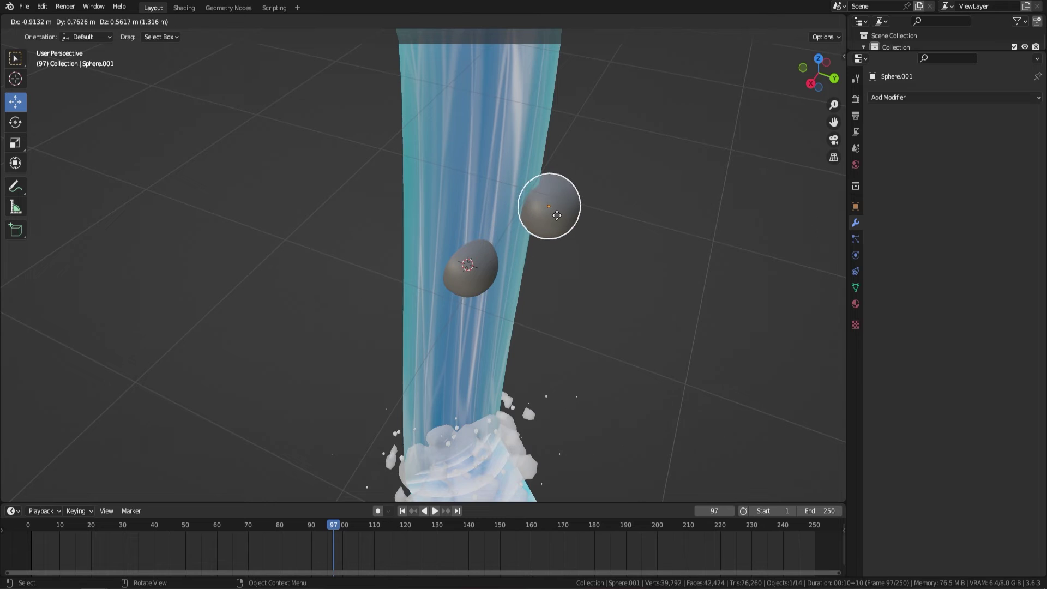
right_click(556, 215)
click(917, 97)
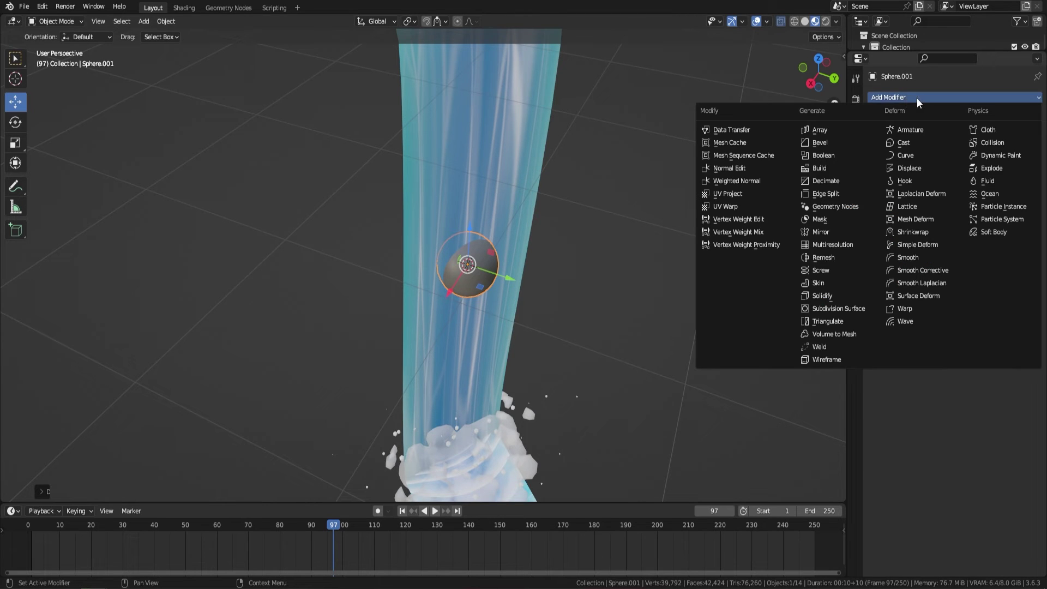
click(802, 206)
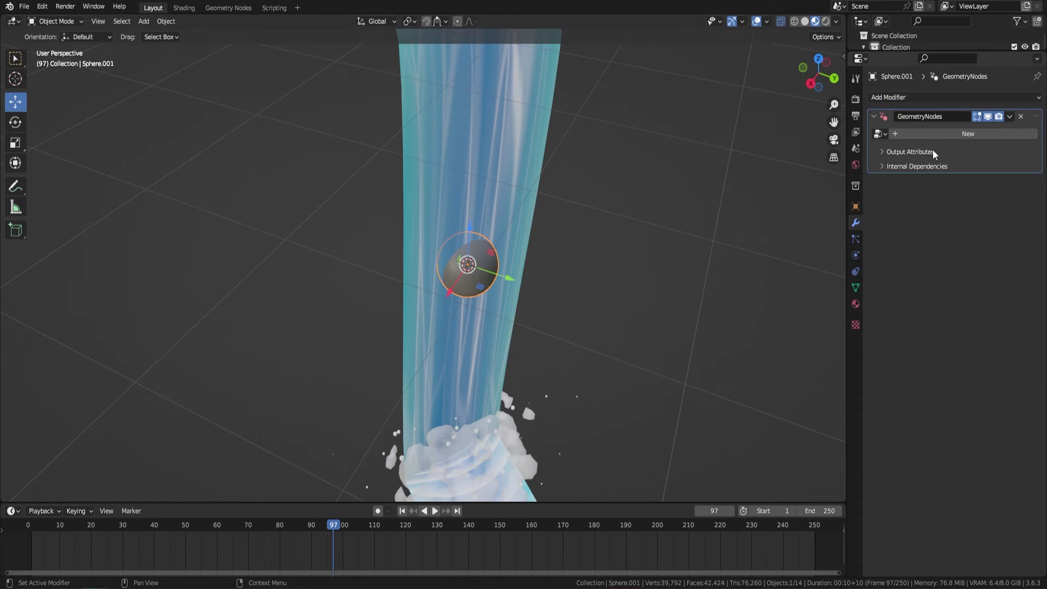
click(880, 134)
click(901, 187)
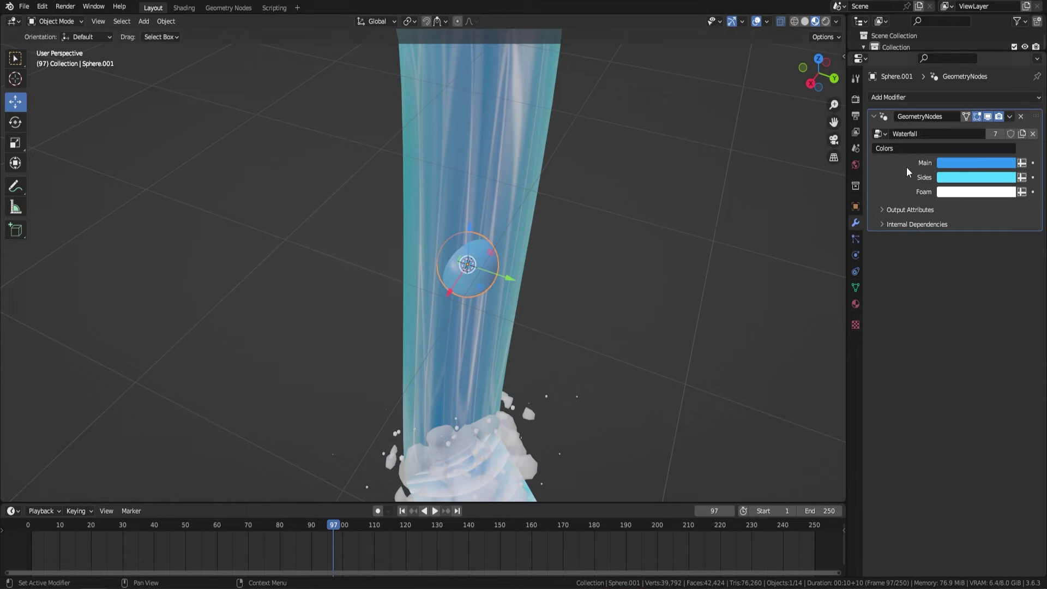
- Add a second Geometry Nodes modifier with the Splashes node group to the duplicated sphere
click(892, 96)
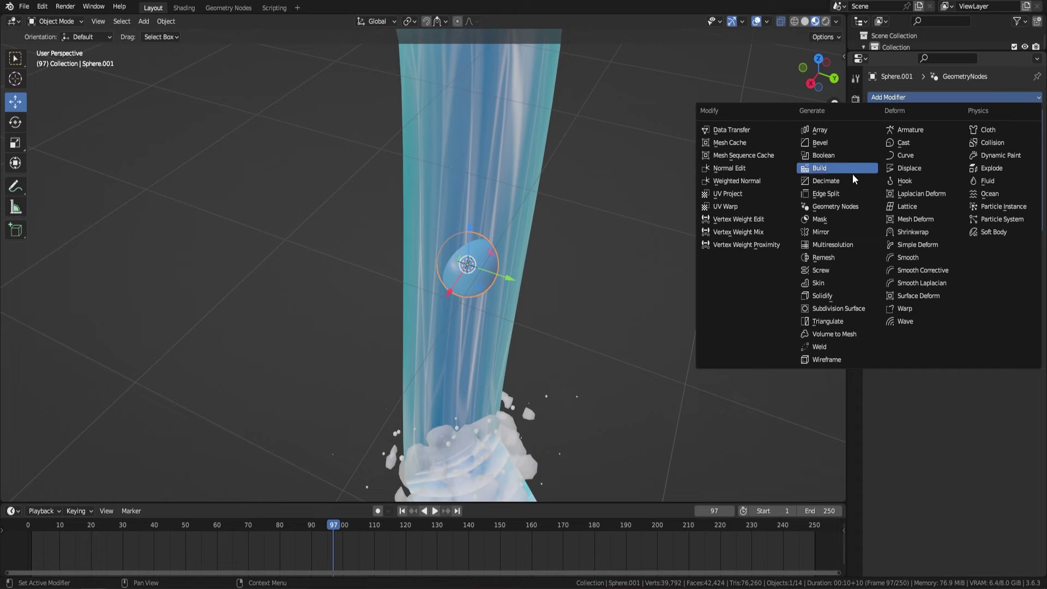
click(841, 207)
click(881, 257)
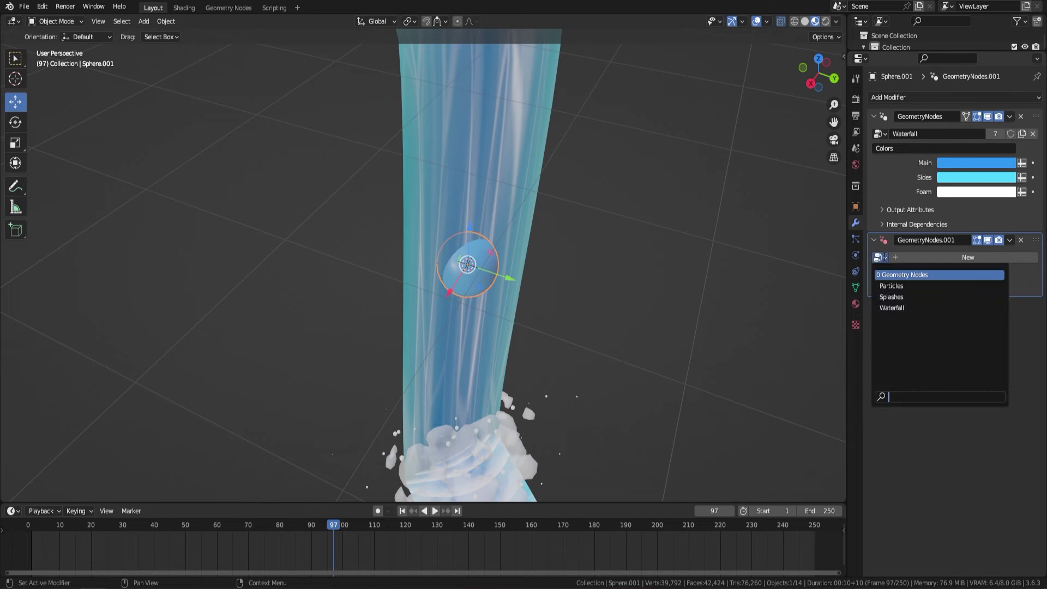
click(892, 297)
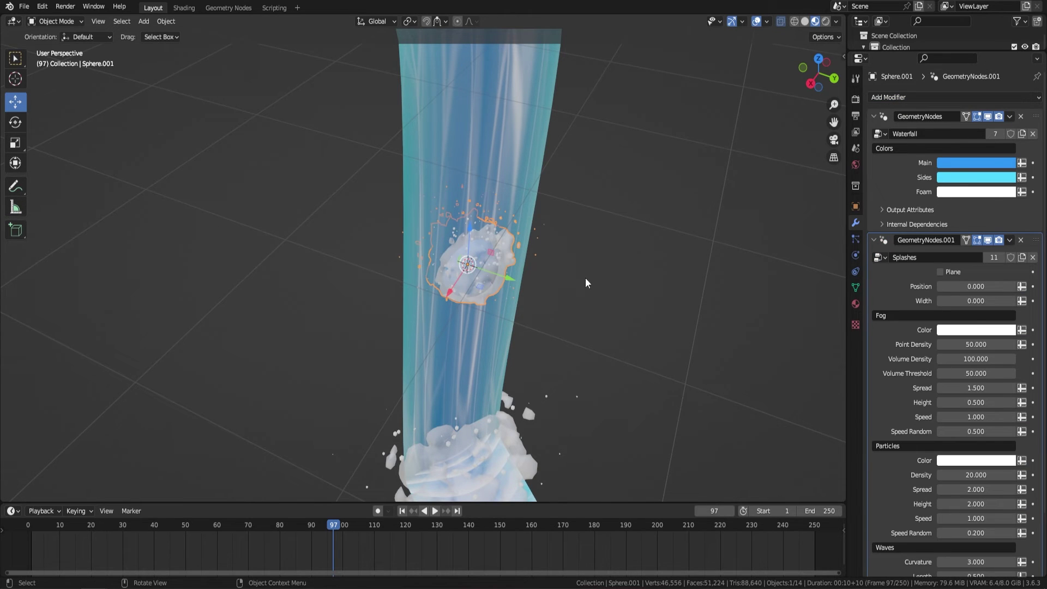
scroll(522, 293, up, 2)
middle_drag(523, 292, 443, 265)
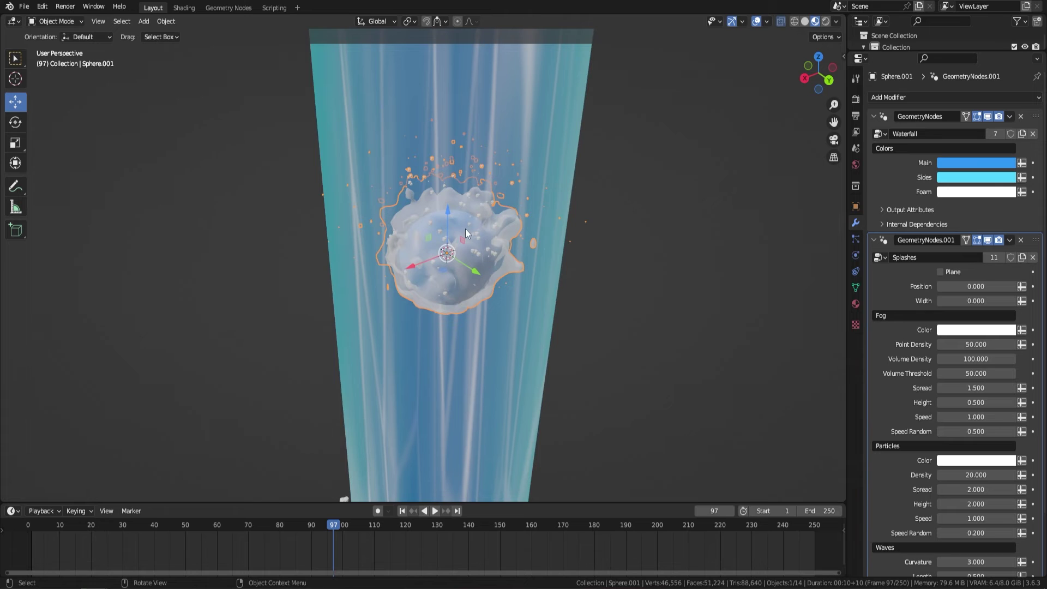
- Enable Plane on the duplicate's Splashes modifier, rotate the duplicate and raise it slightly above the original sphere
click(941, 271)
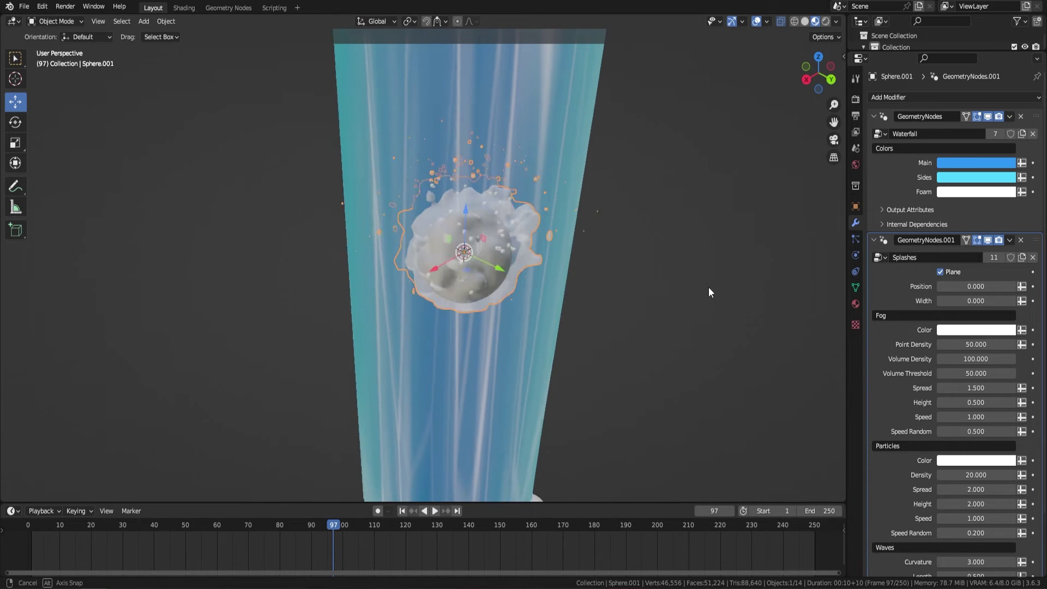
middle_drag(709, 288, 677, 288)
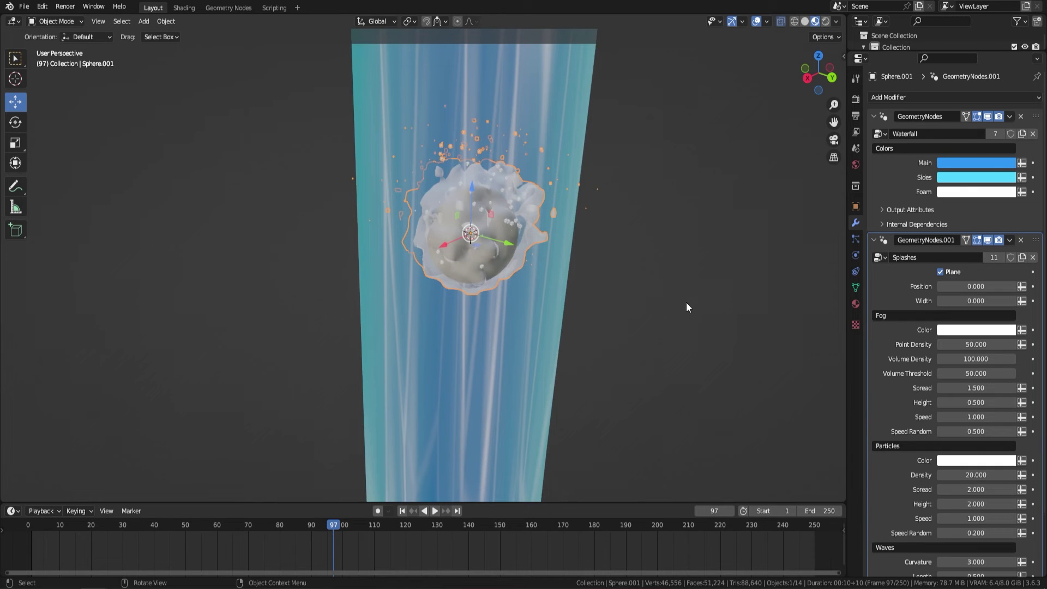
key(r)
click(607, 288)
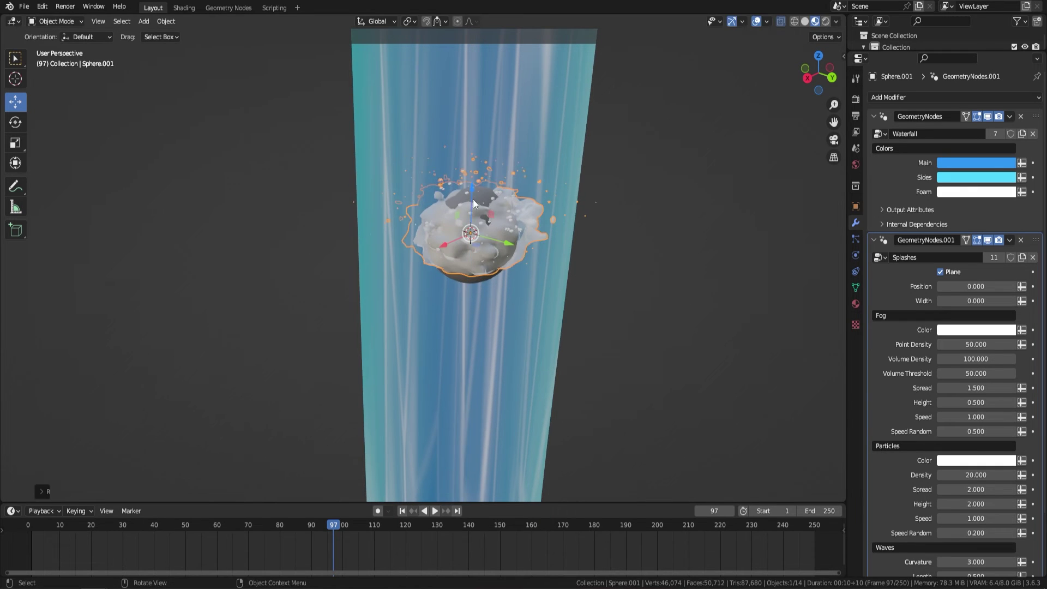
- Play the animation, deselect the sphere and examine its splashes within the waterfall from several angles before stopping playback
key(space)
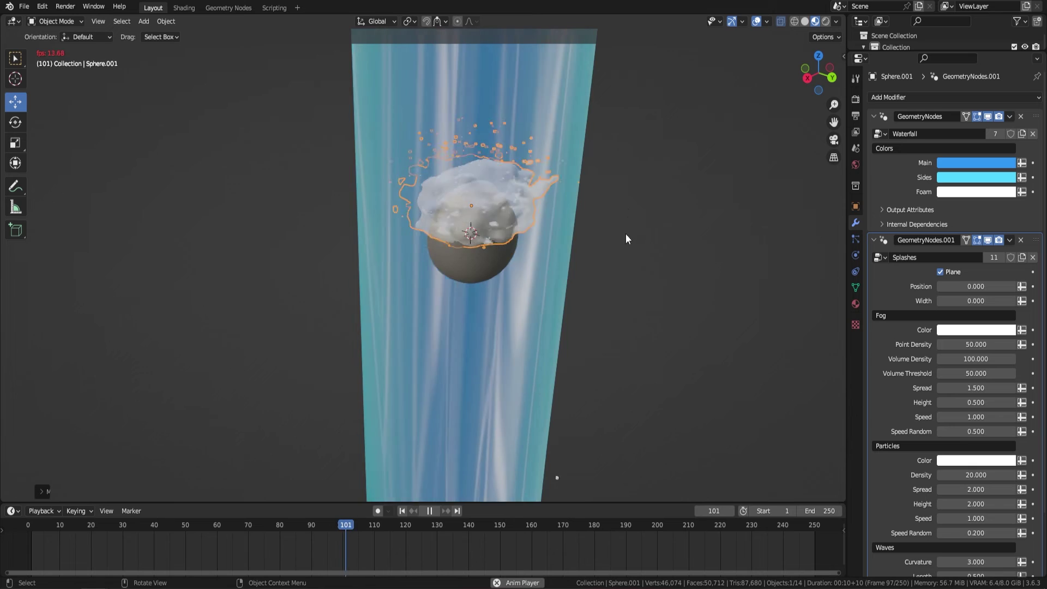
scroll(626, 234, down, 6)
middle_drag(643, 240, 528, 276)
click(636, 257)
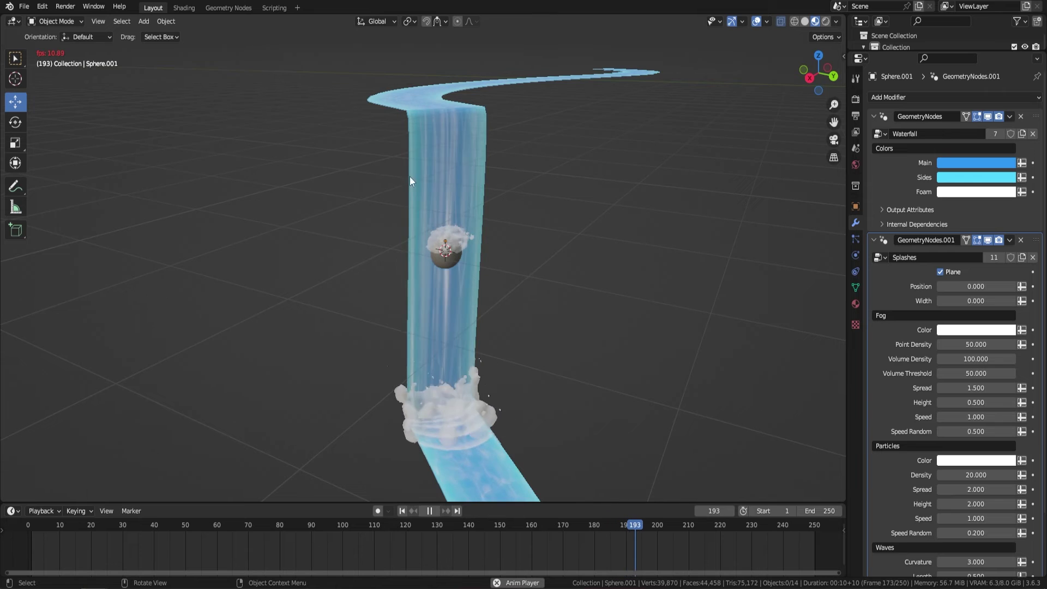
middle_drag(503, 228, 428, 258)
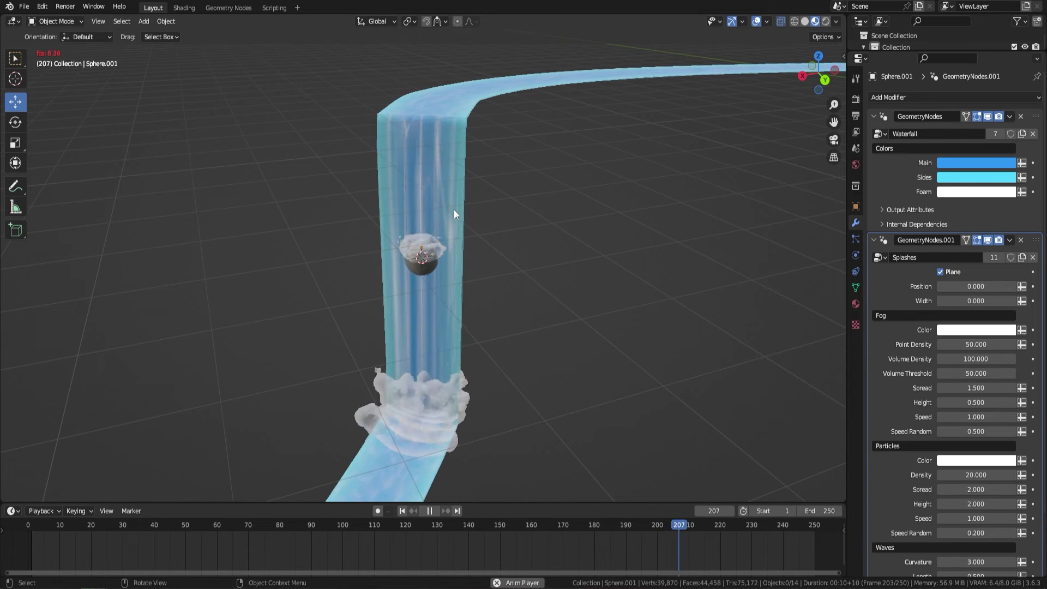
scroll(487, 212, down, 5)
key(space)
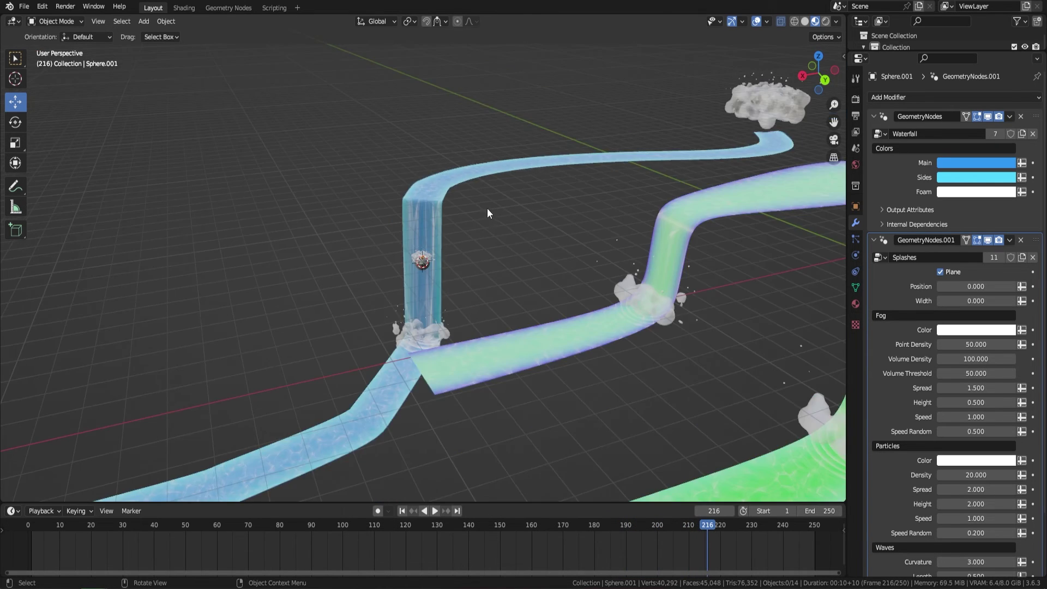
- Add a Path curve and move it to the empty area beside the blue stream, away from the other waterfalls
middle_drag(488, 212, 544, 201)
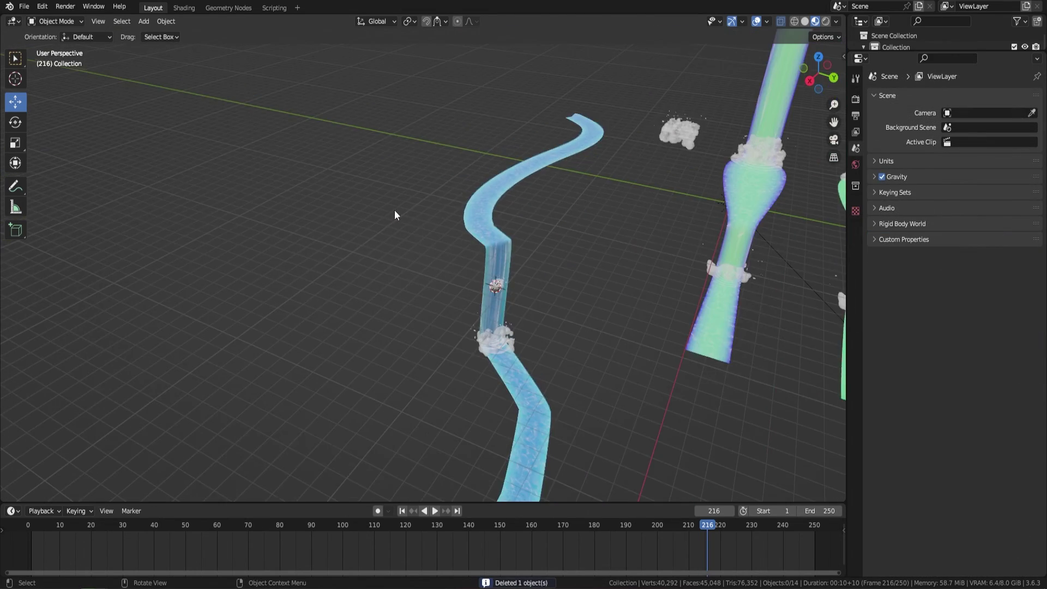
middle_drag(394, 210, 444, 187)
key(shift+a)
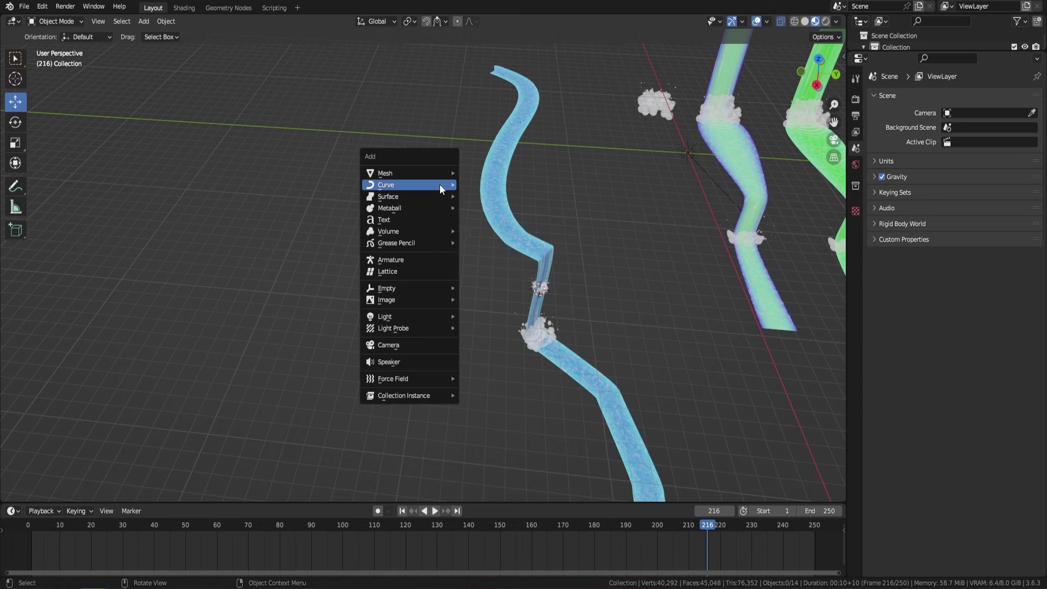
mouse_move(419, 179)
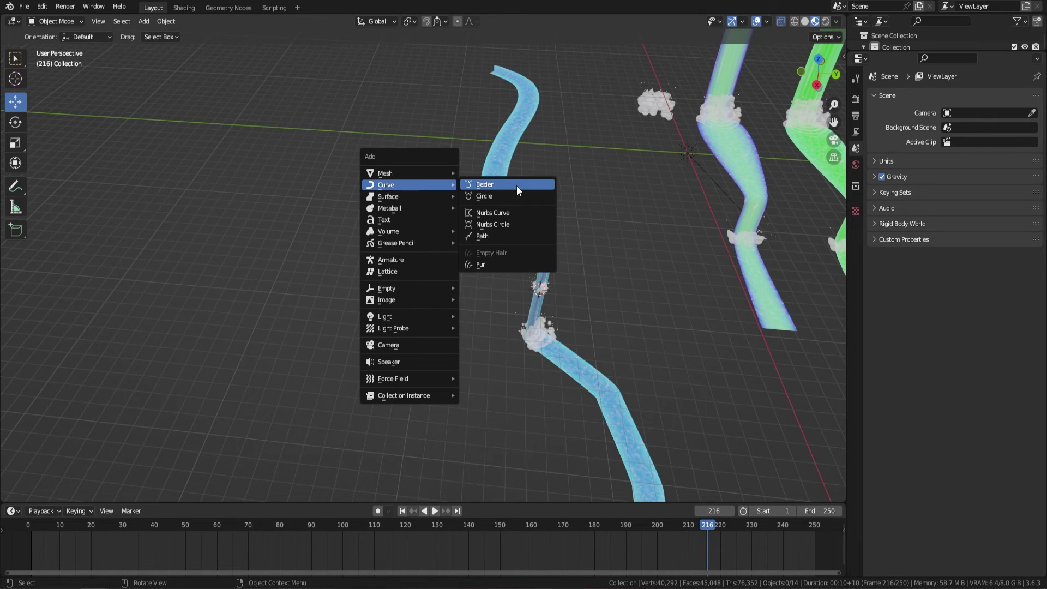
click(516, 236)
scroll(484, 237, down, 2)
drag(548, 289, 283, 264)
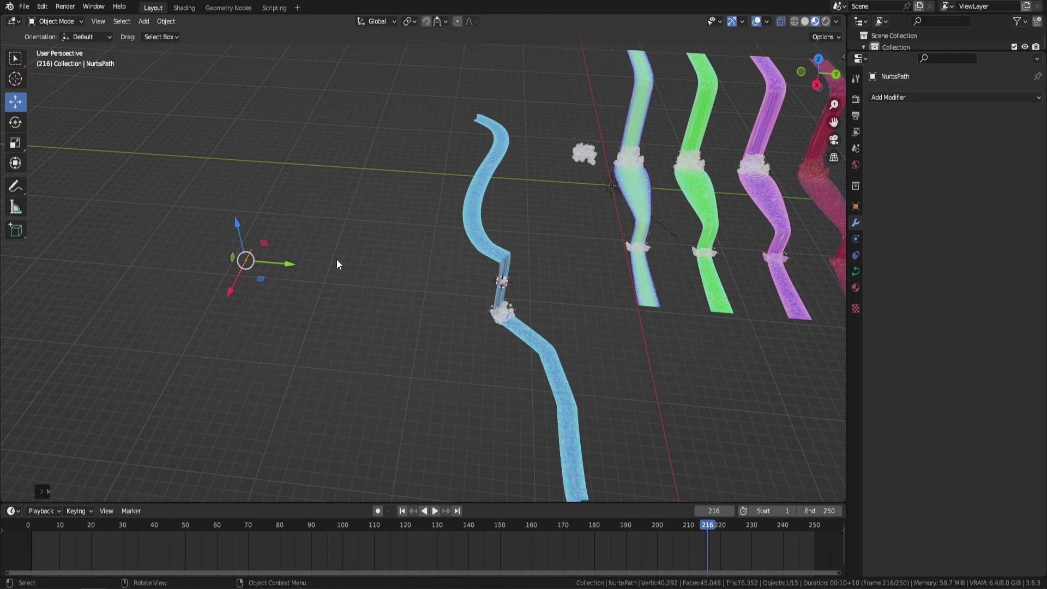
- Scale up the new path curve to several times its original size
key(s)
click(727, 398)
shift+middle_drag(404, 294, 541, 305)
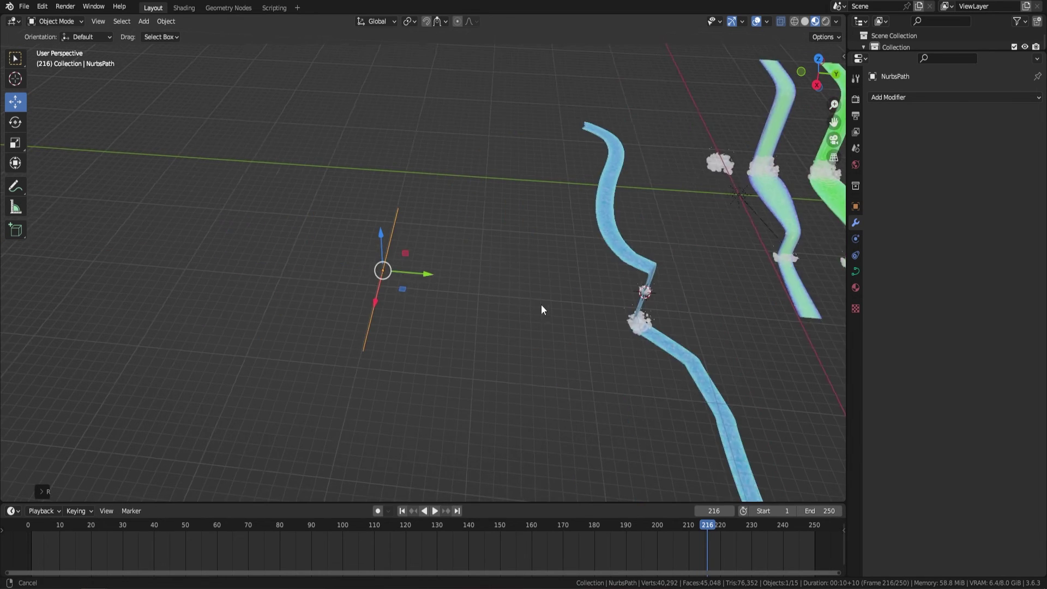
scroll(513, 286, up, 2)
middle_drag(495, 277, 401, 244)
- Enter Edit Mode on the path and add a Geometry Nodes modifier with the Waterfall node group
key(Tab)
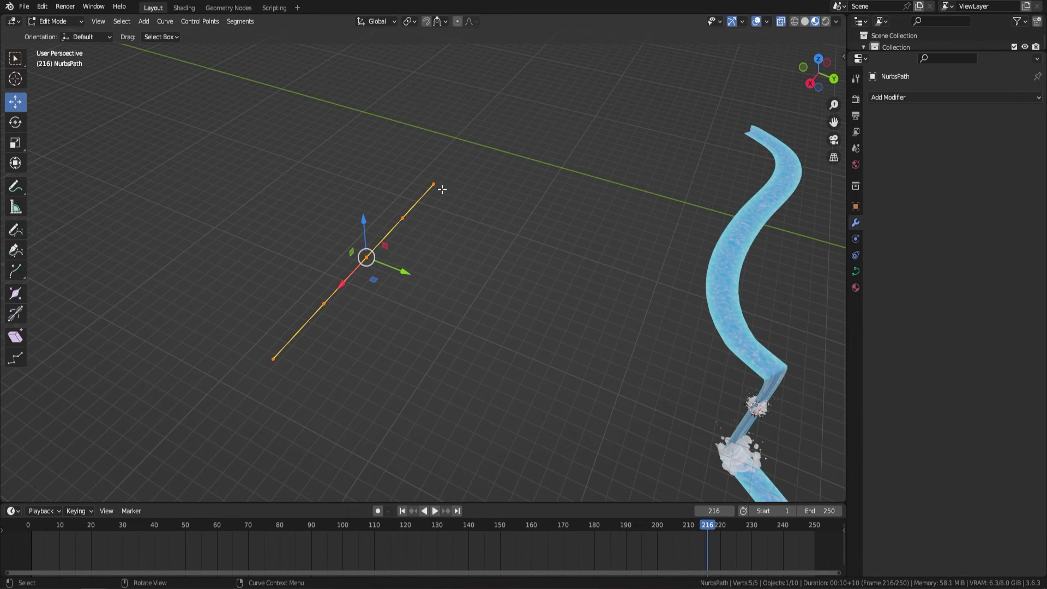
click(897, 97)
click(835, 194)
click(880, 134)
click(905, 184)
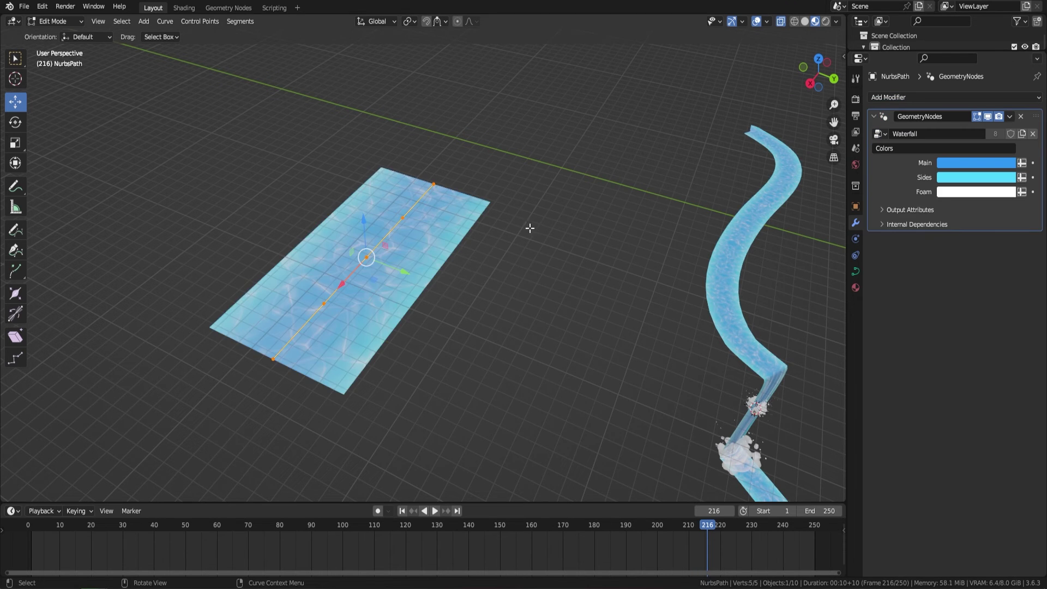
- Narrow the new stream at the path's middle control point with Shrink/Fatten
middle_drag(530, 228, 505, 220)
middle_drag(424, 234, 466, 215)
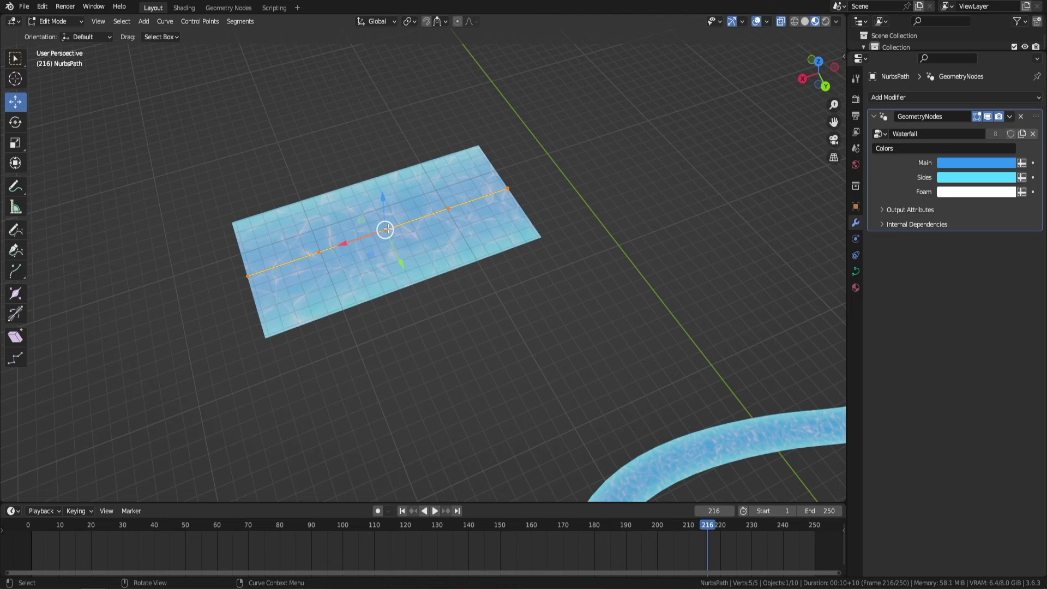
click(383, 225)
key(alt+s)
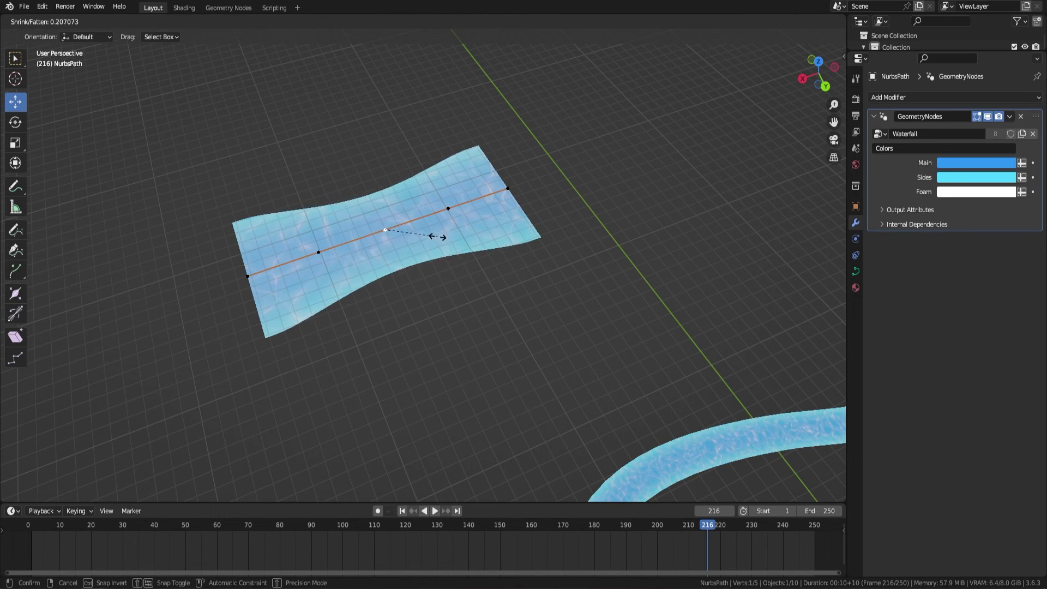
click(398, 236)
key(alt+s)
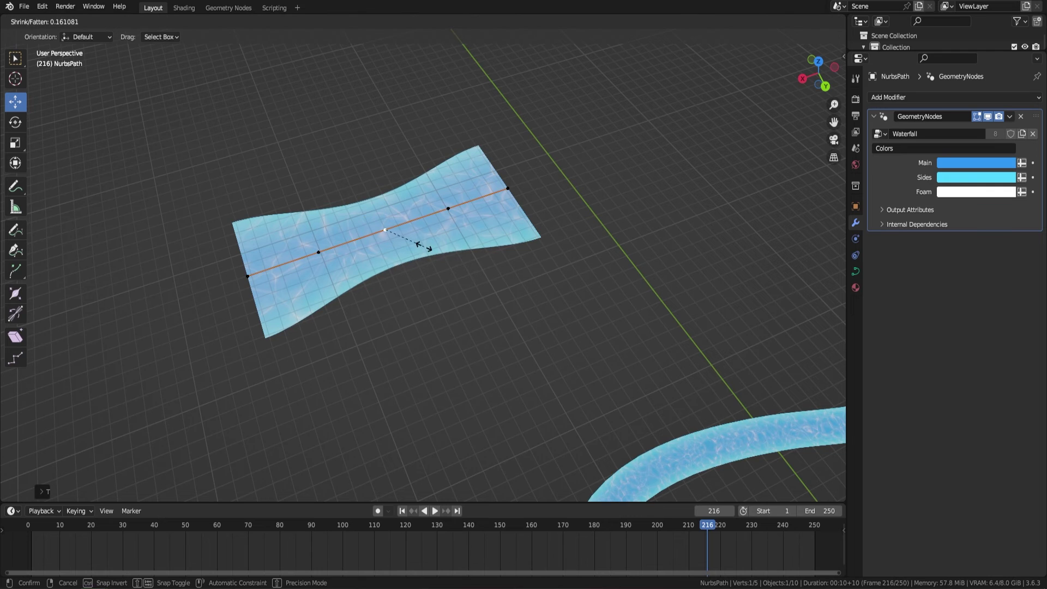
click(431, 249)
- Extrude three more control points from one end of the path in a nearly straight line, and return to Object Mode
middle_drag(478, 217, 365, 233)
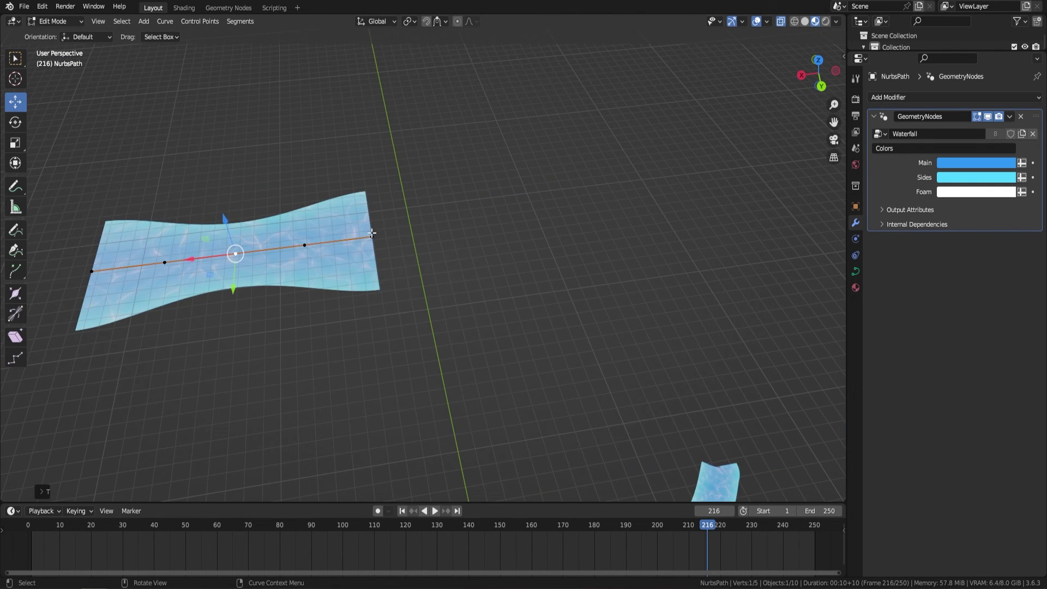
click(372, 234)
key(e)
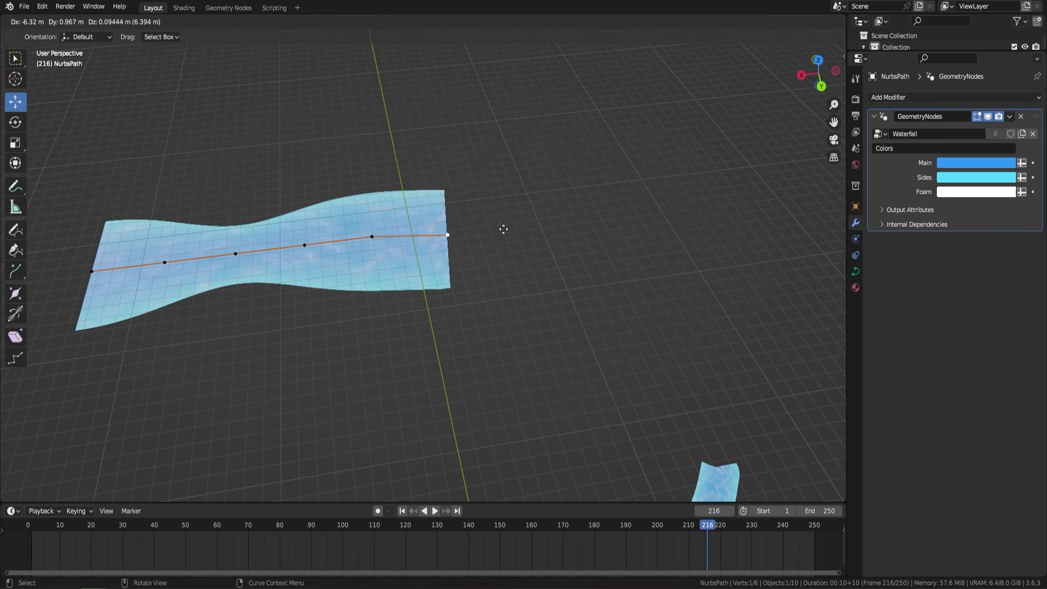
click(503, 227)
key(e)
click(620, 220)
key(e)
click(725, 219)
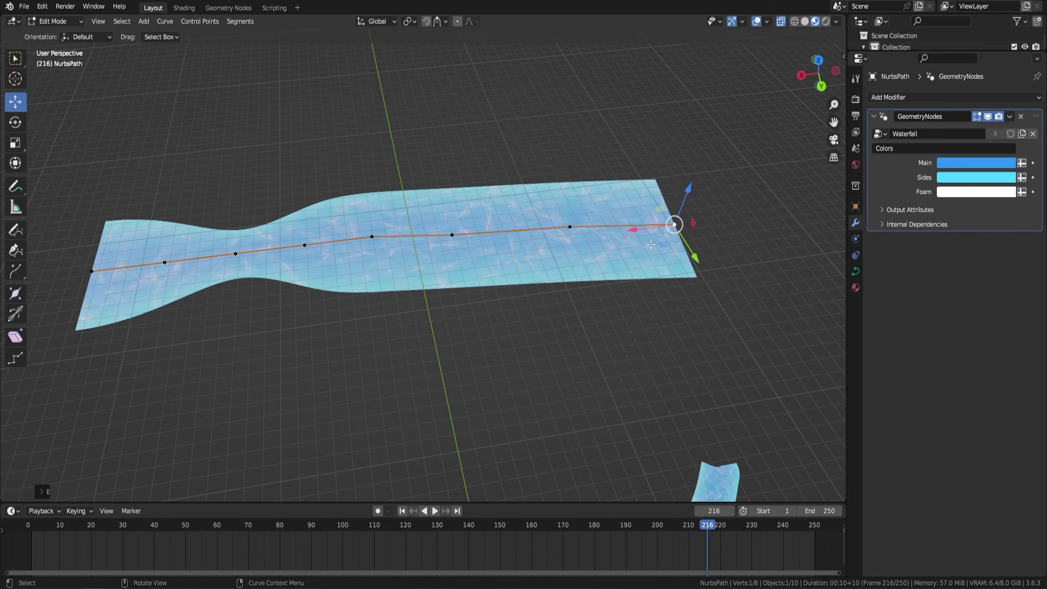
middle_drag(651, 244, 477, 251)
key(Tab)
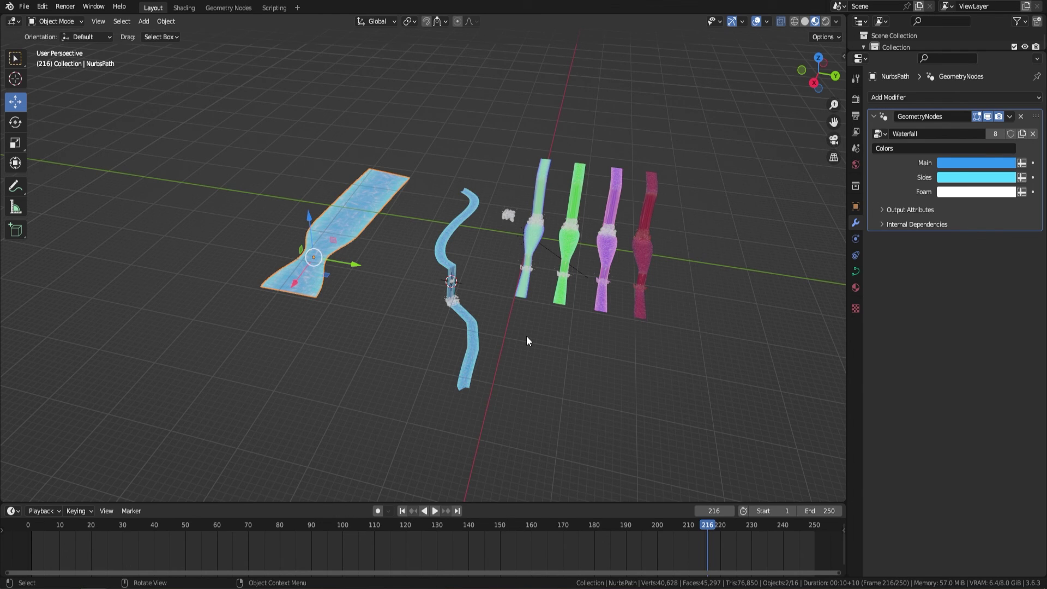
key(F3)
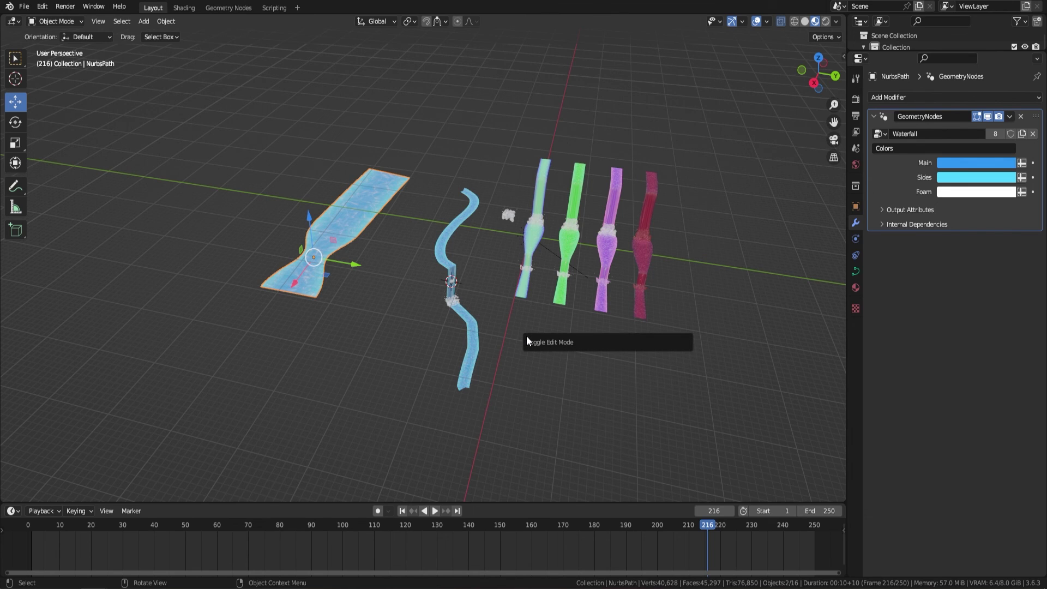